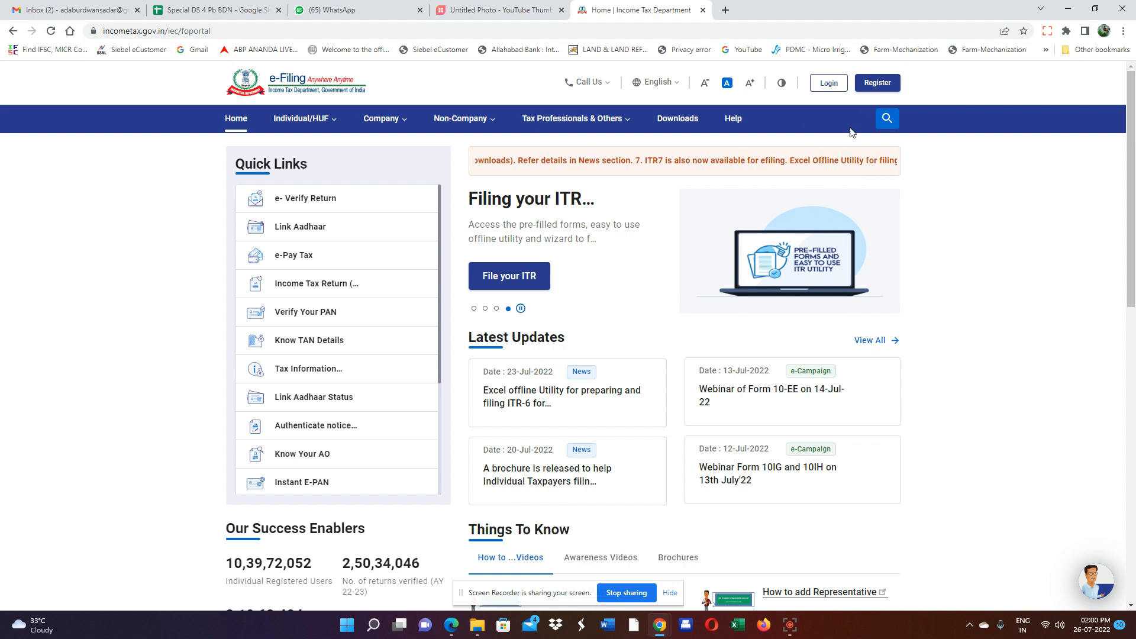
Log in with the taxpayer's PAN and account password, accepting the secure access message.
click(830, 83)
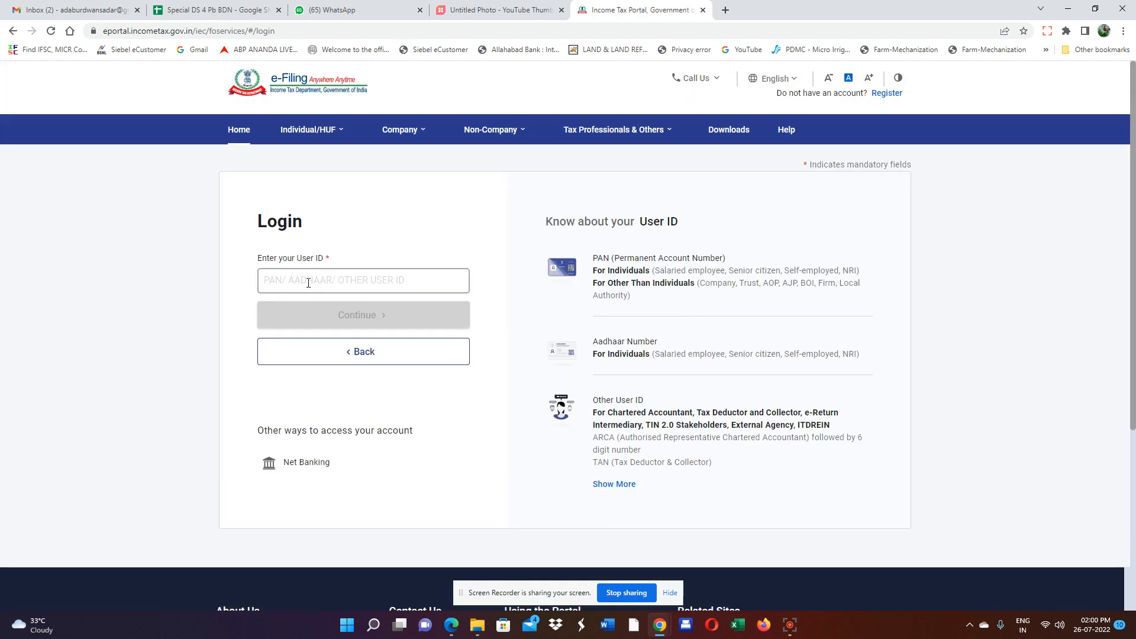
click(309, 283)
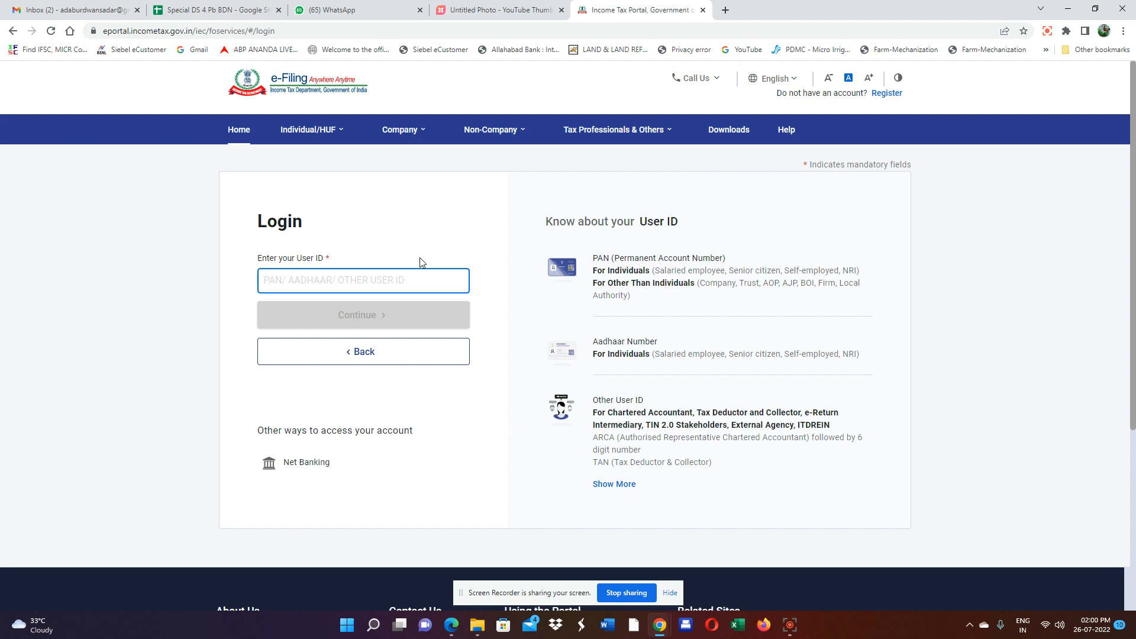
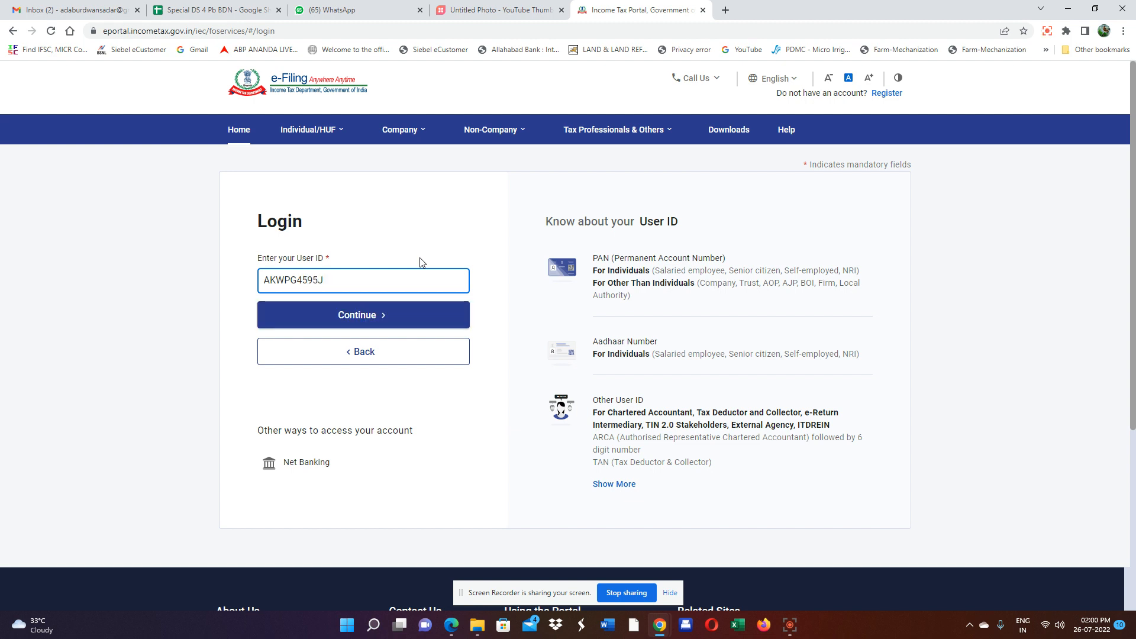
click(376, 315)
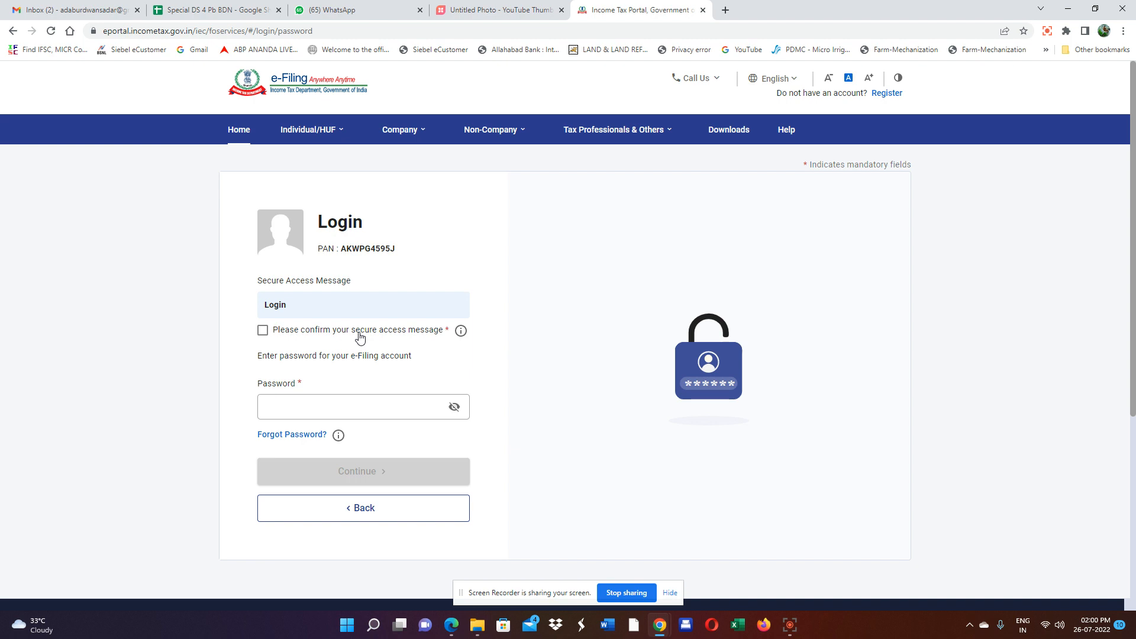
click(263, 332)
click(325, 407)
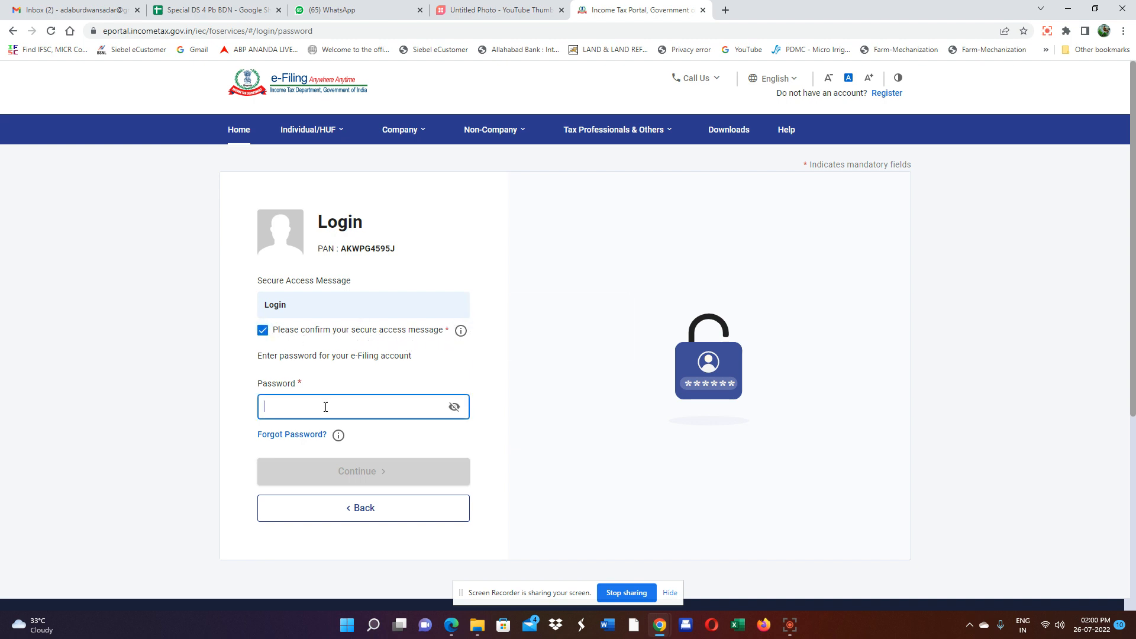
text(a)
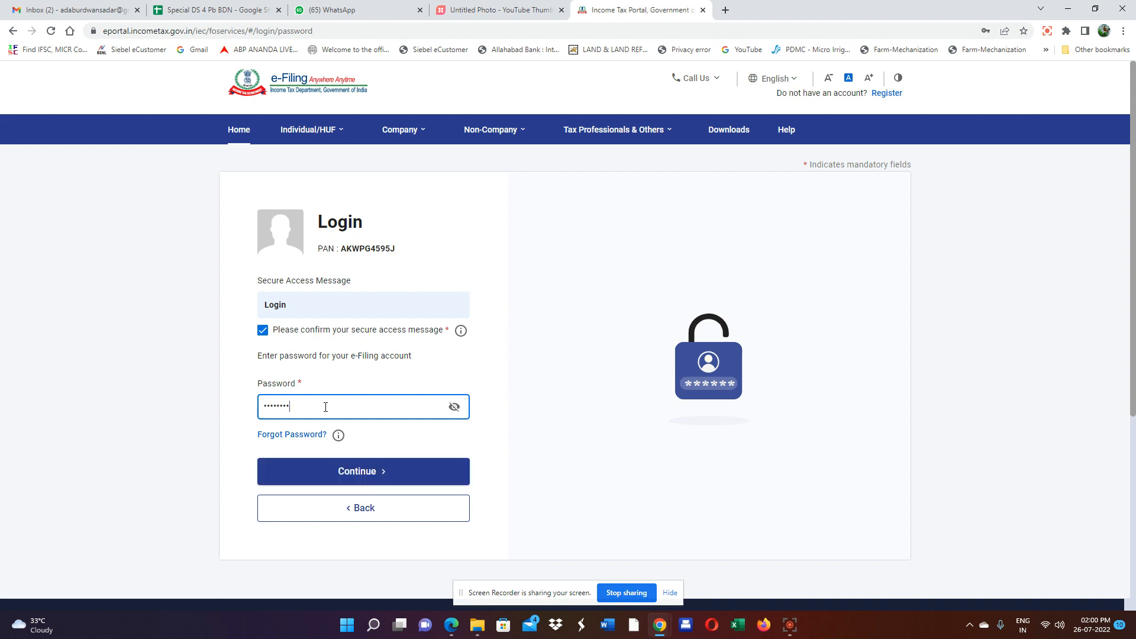
click(348, 472)
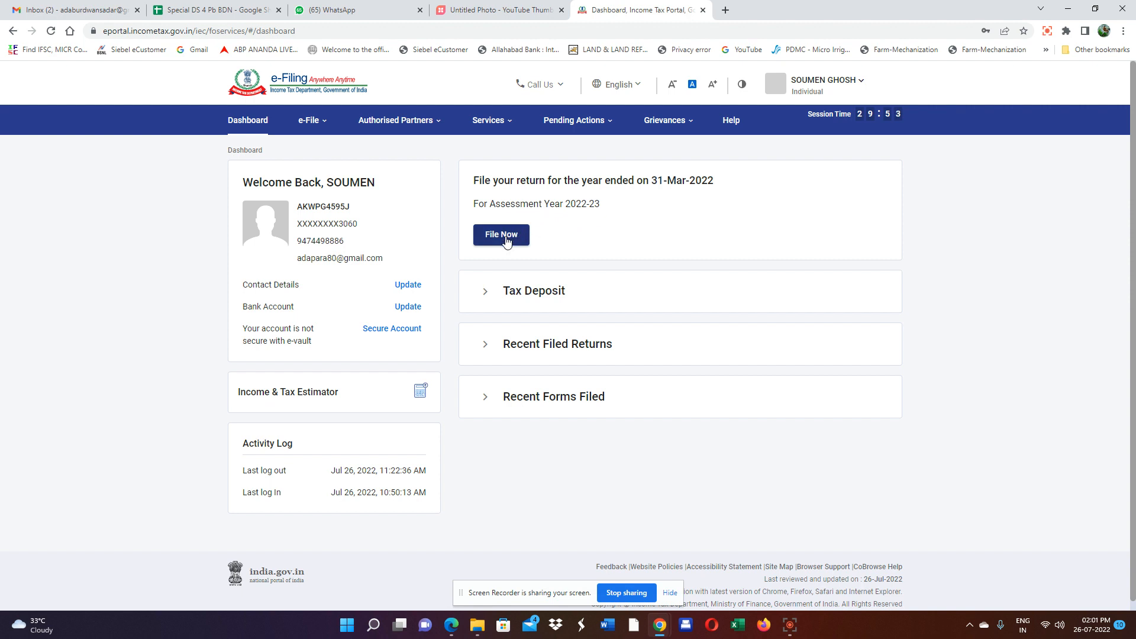
Go to e-File > Income Tax Returns > File Income Tax Return.
click(308, 120)
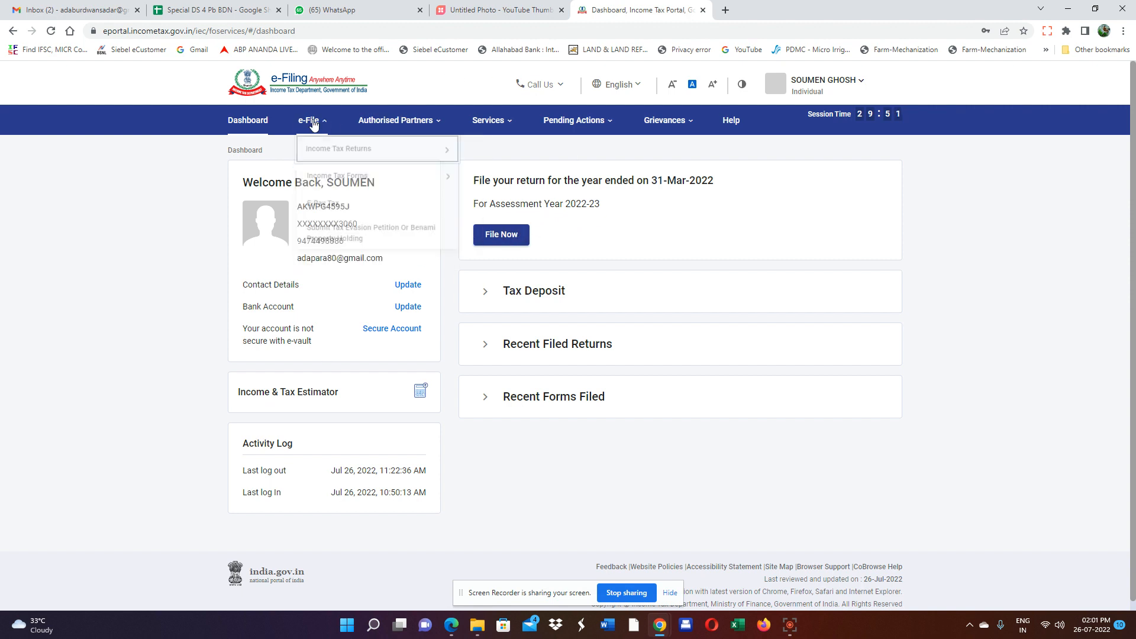
mouse_move(326, 152)
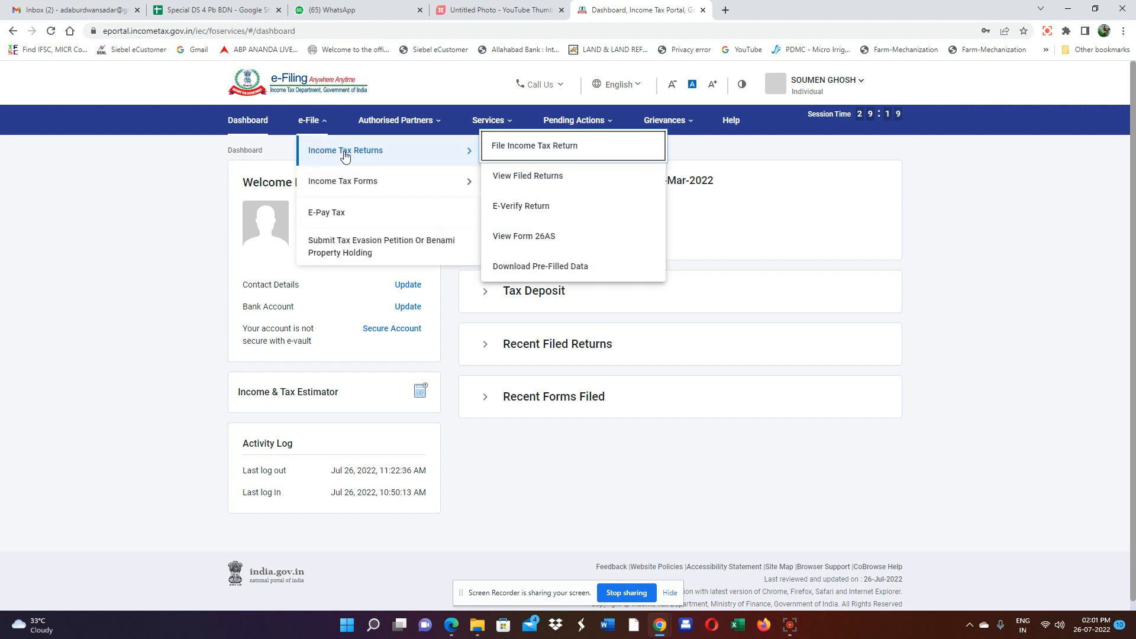
click(534, 149)
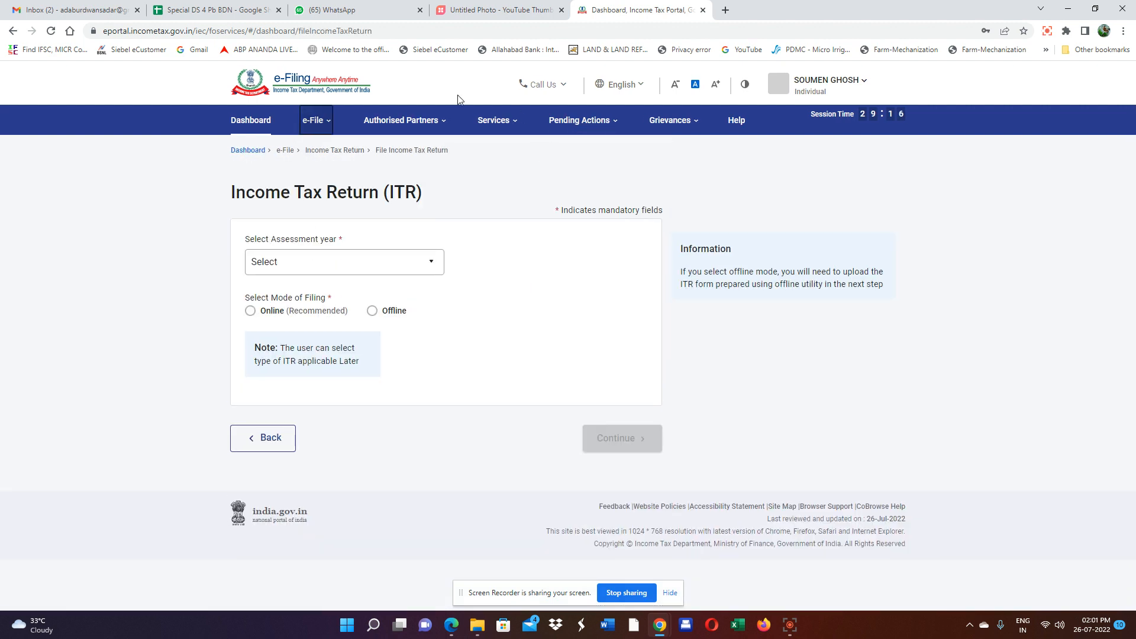
Select assessment year 2022-23 (Current A.Y.) with the Online filing mode and continue.
click(304, 271)
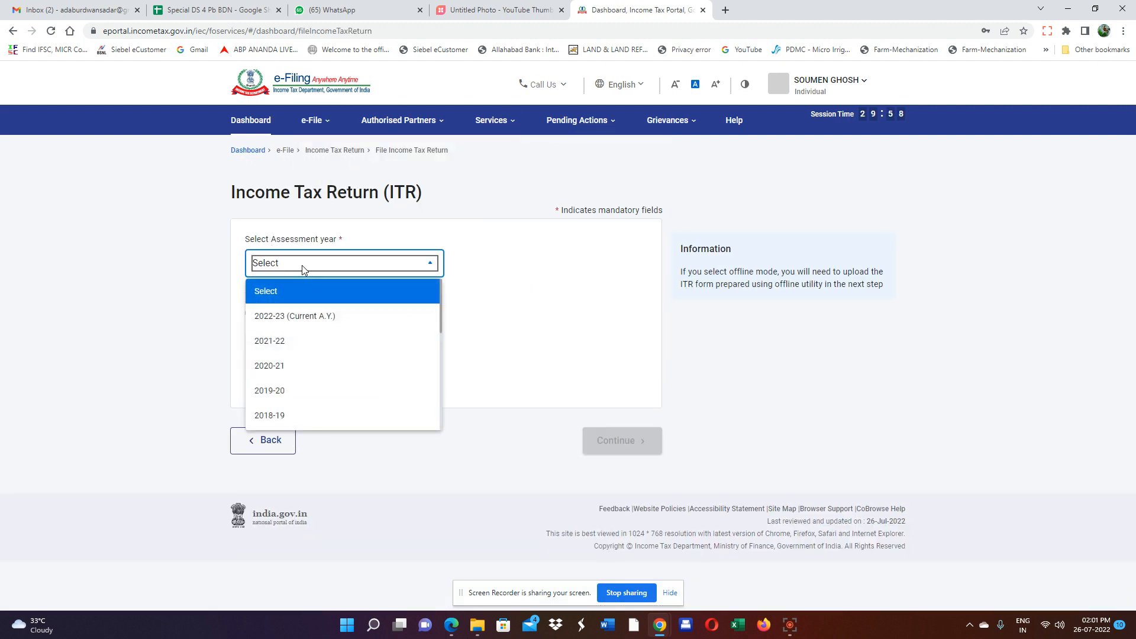
click(275, 320)
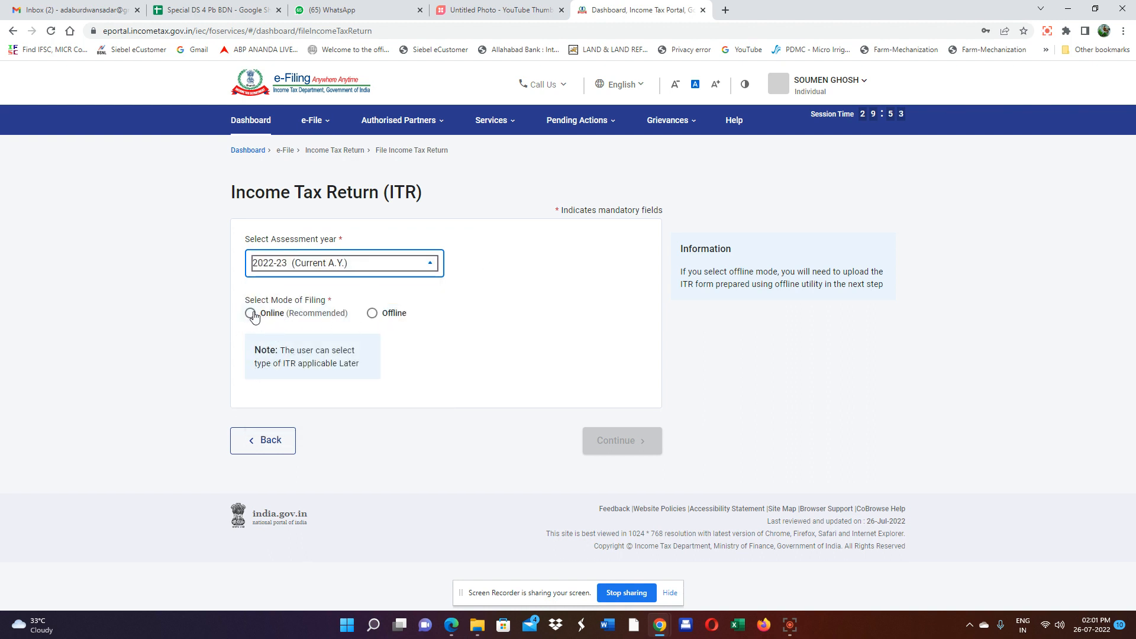
click(251, 313)
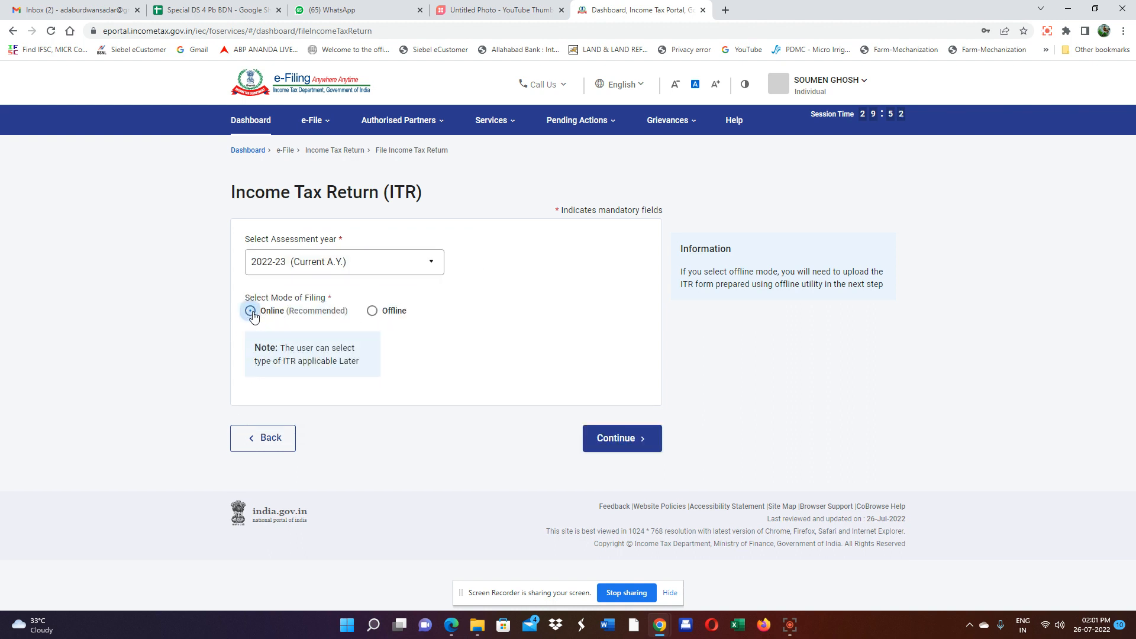
click(611, 446)
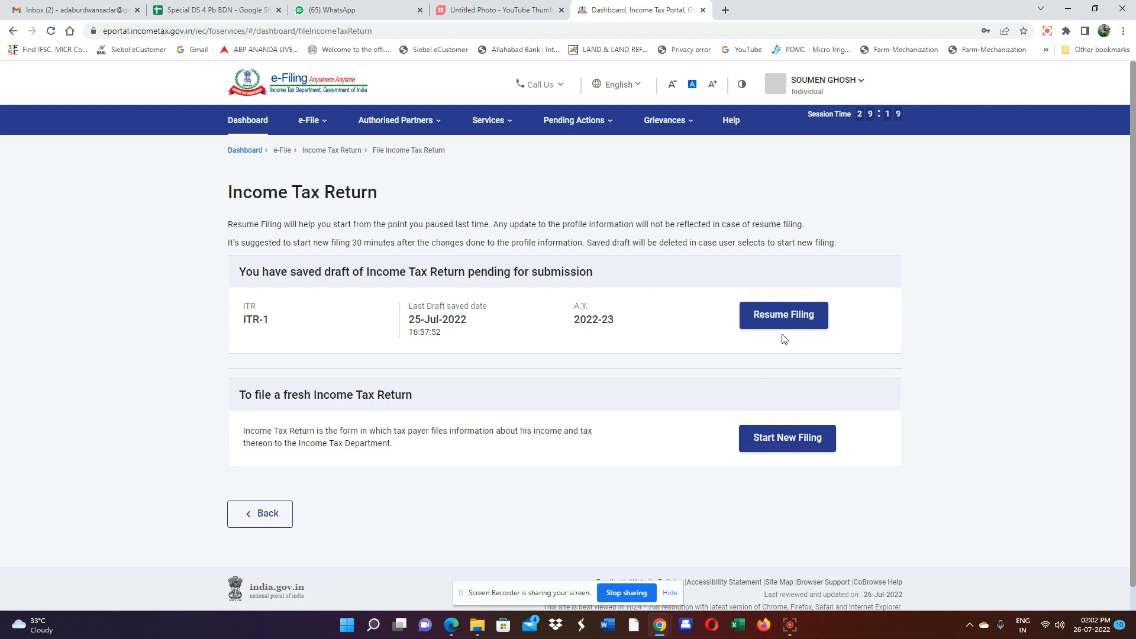
Resume the ITR-1 draft, acknowledge the pre-filled data notice, and open Personal Information from the Return Summary.
click(770, 322)
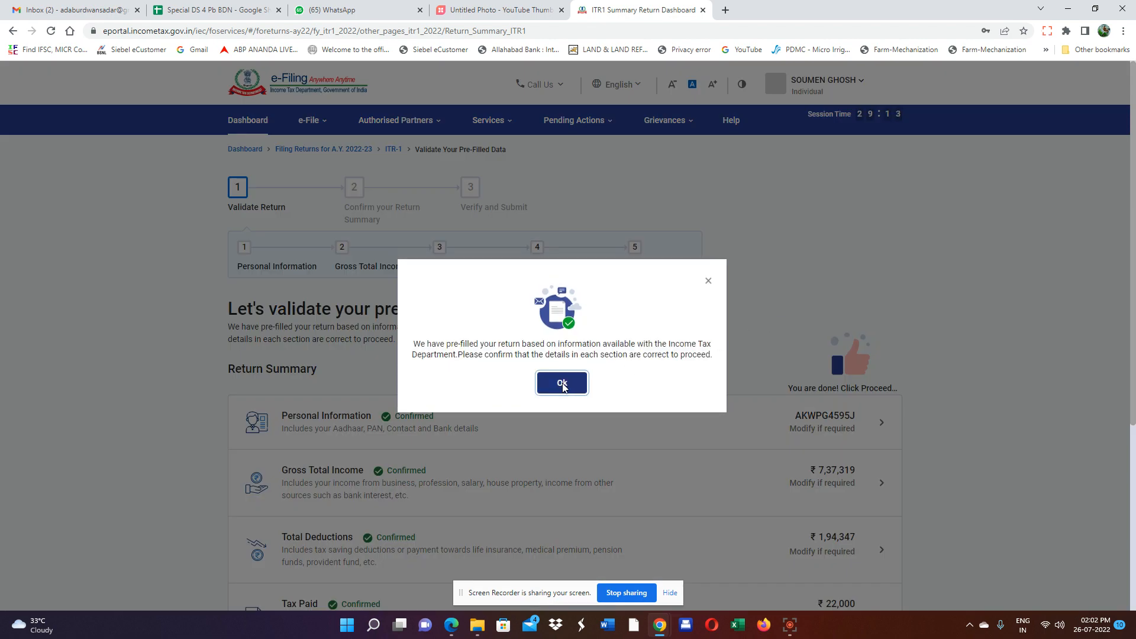
click(571, 383)
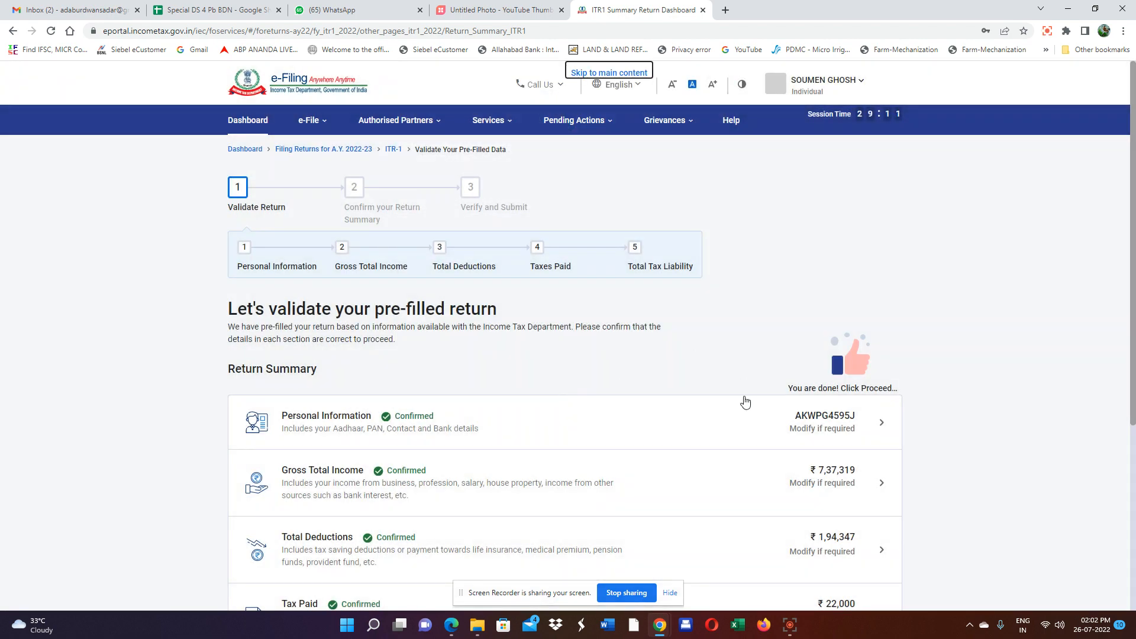
scroll(745, 402, down, 1)
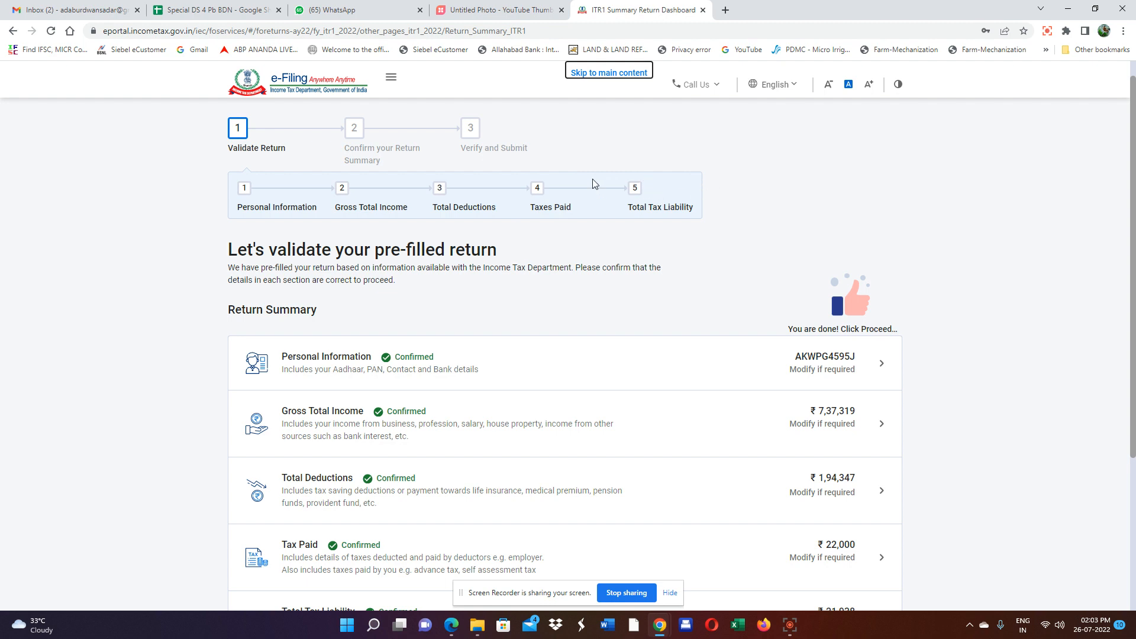
scroll(621, 261, down, 2)
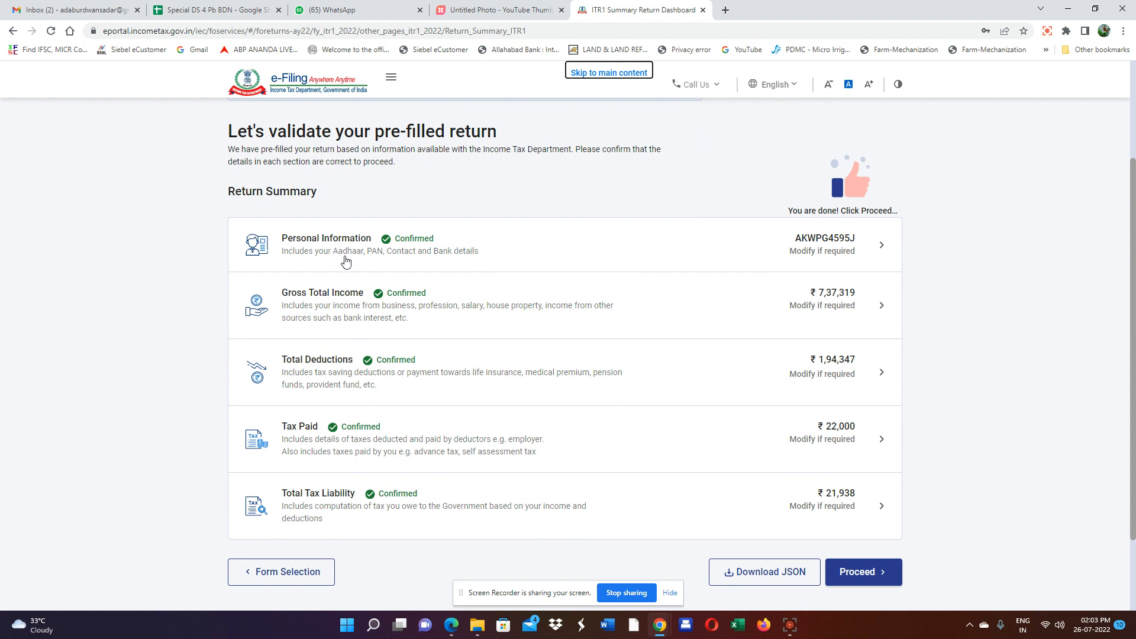
scroll(345, 259, up, 1)
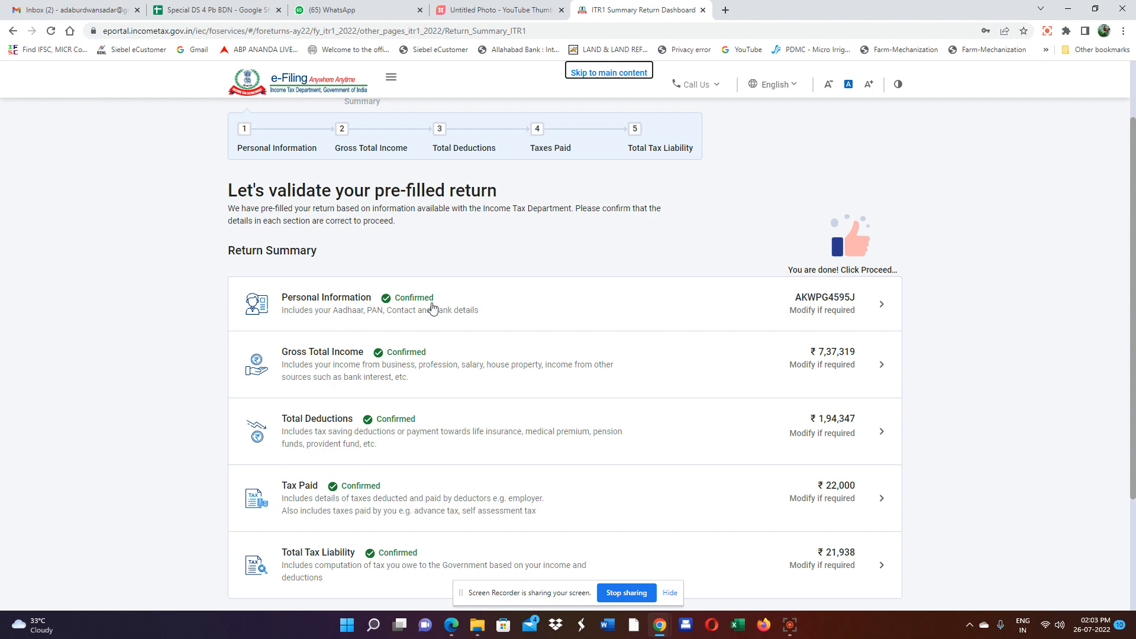
click(819, 306)
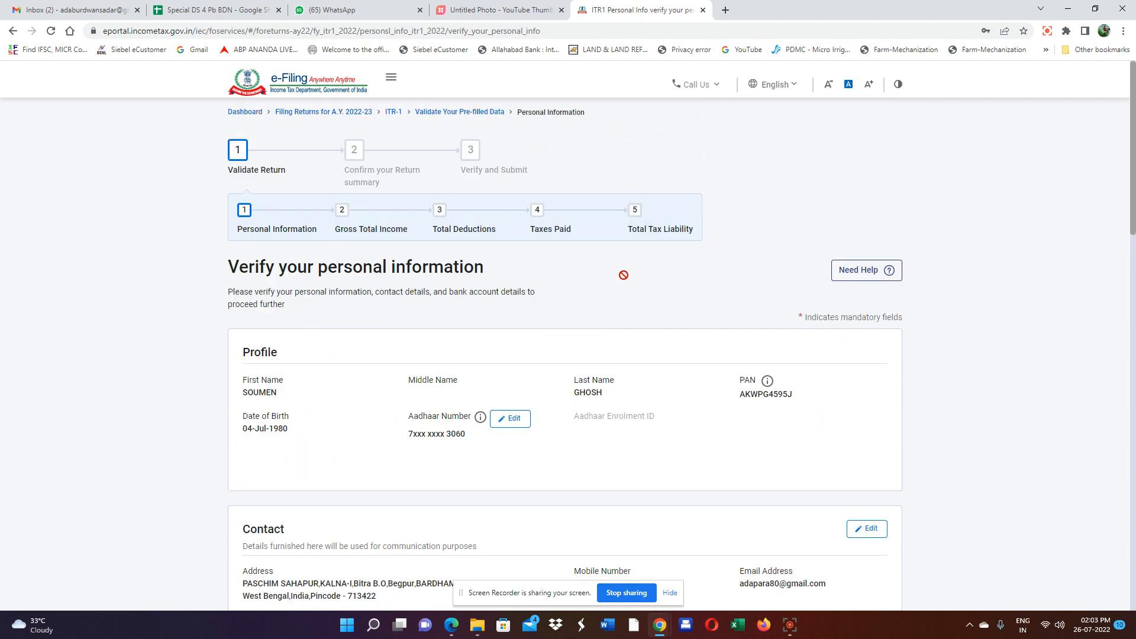
Review the personal details and leave the new tax regime set to not opted.
scroll(681, 329, down, 4)
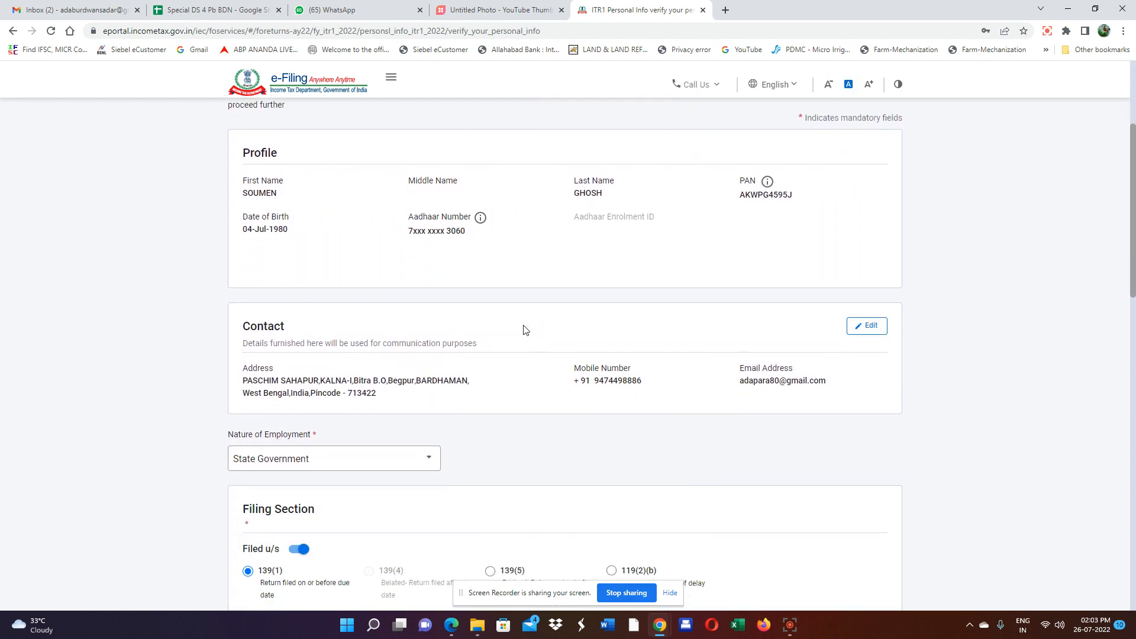
scroll(528, 328, down, 1)
scroll(468, 352, down, 2)
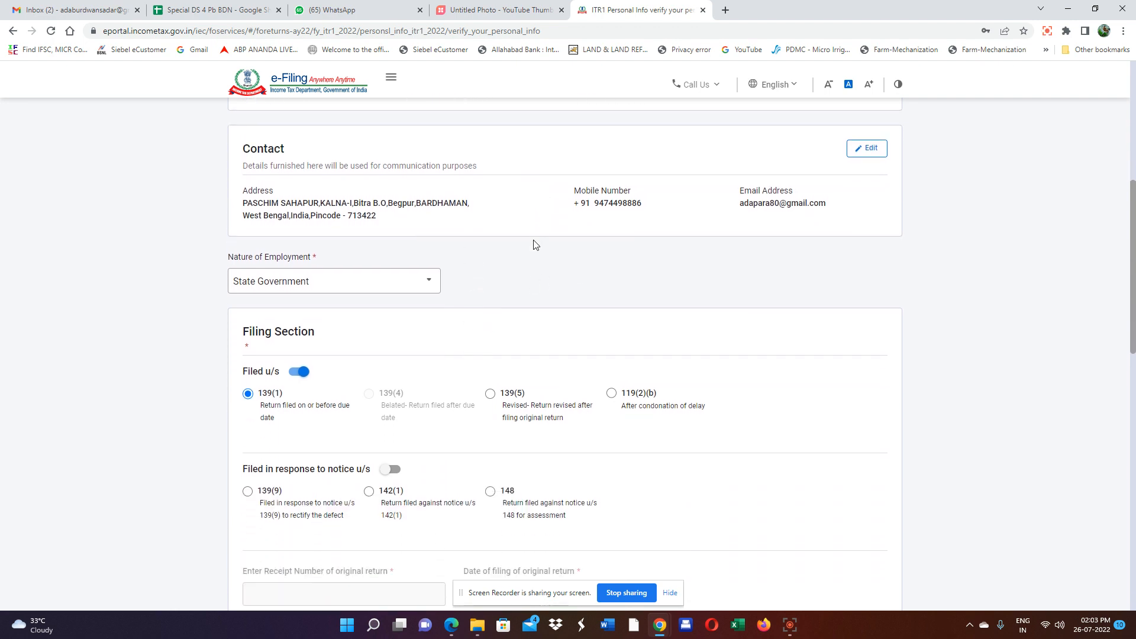
scroll(532, 243, down, 3)
scroll(471, 213, up, 1)
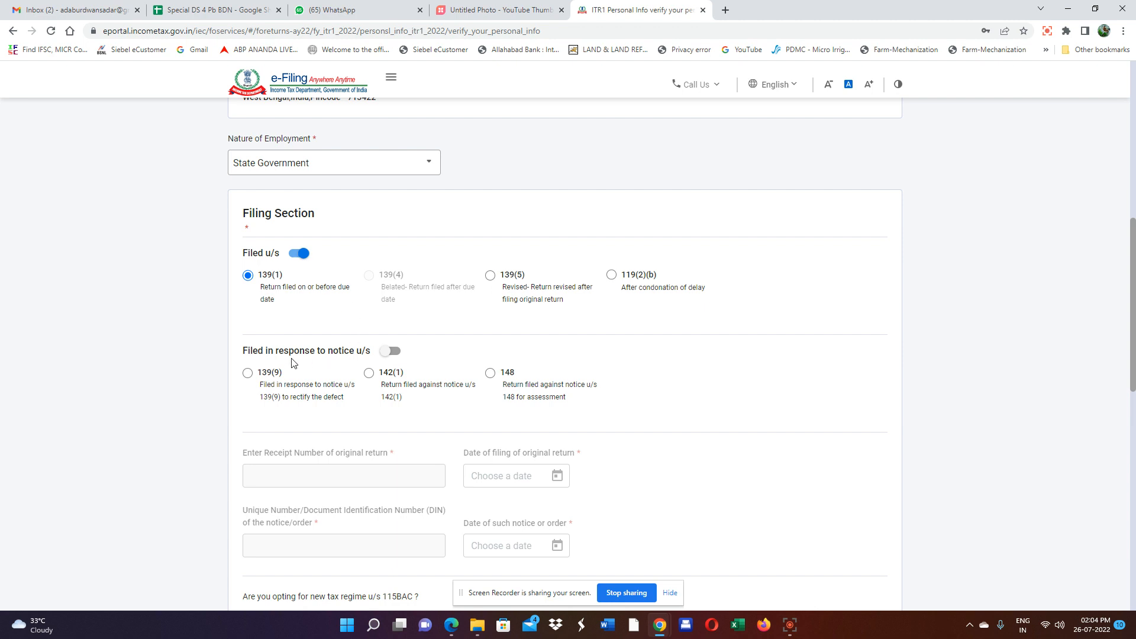
scroll(295, 363, down, 1)
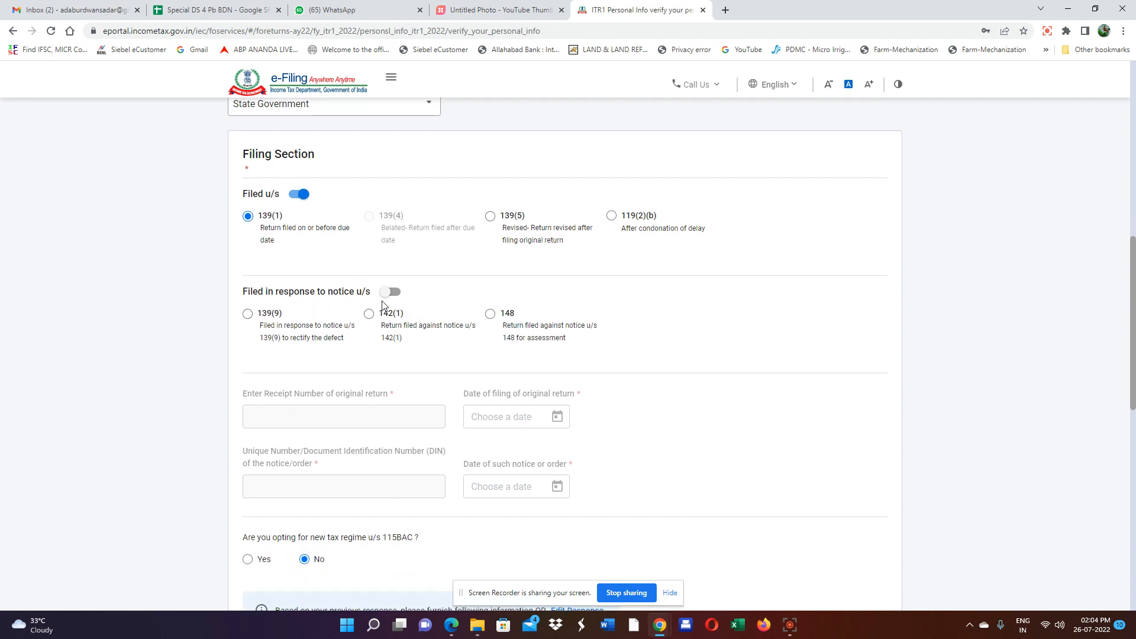
scroll(380, 301, down, 5)
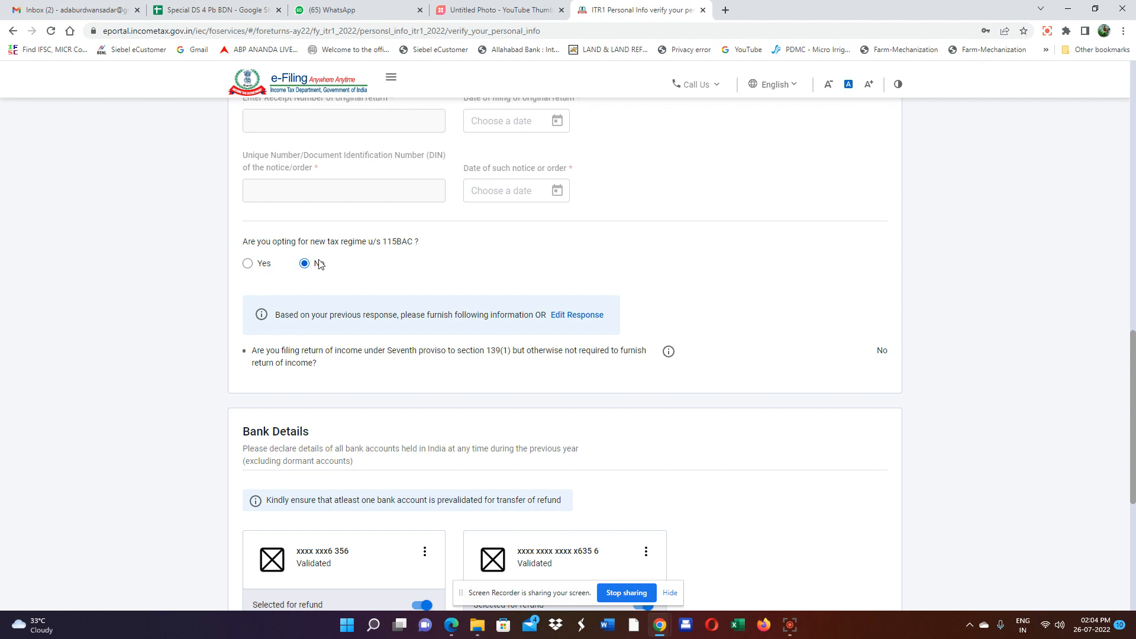
click(249, 265)
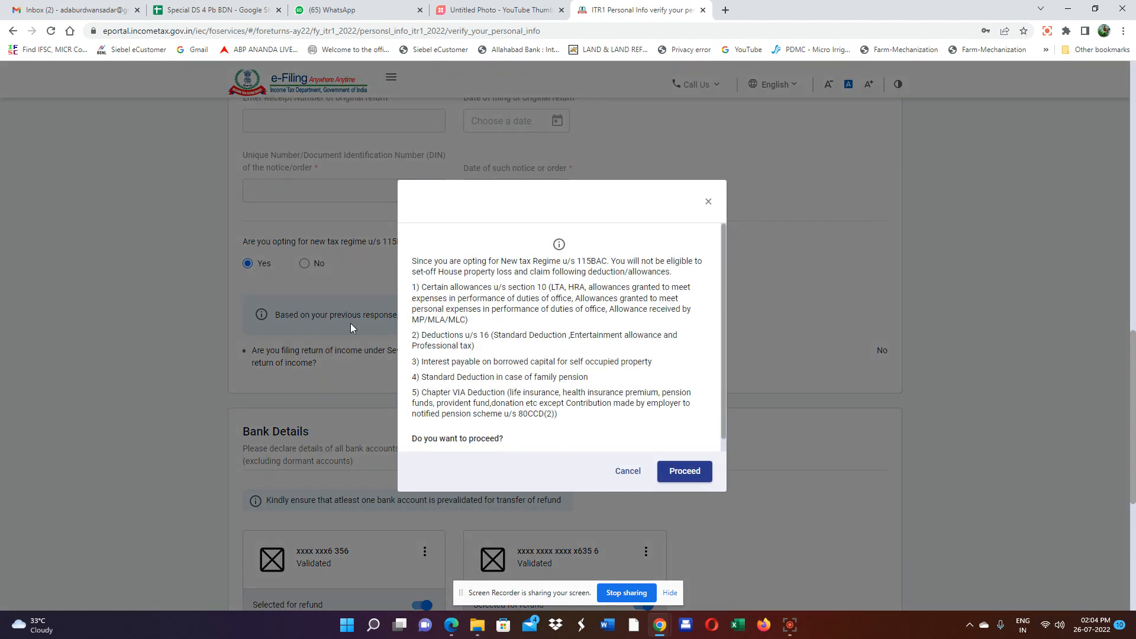
click(709, 202)
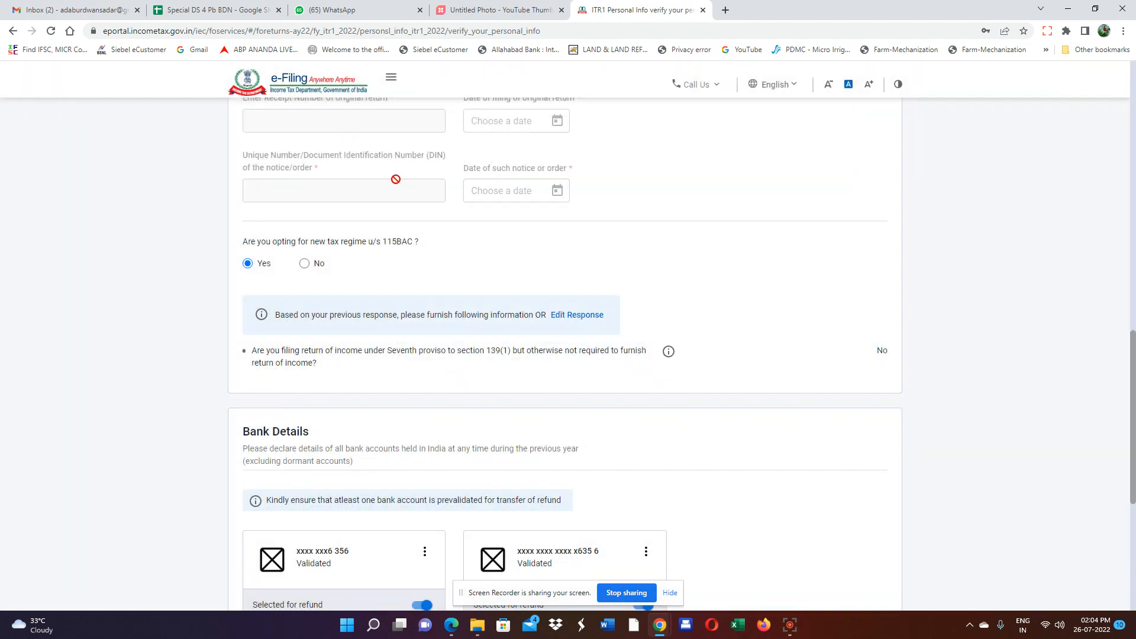
click(305, 264)
Review both refund bank accounts and confirm the personal information.
scroll(373, 269, down, 2)
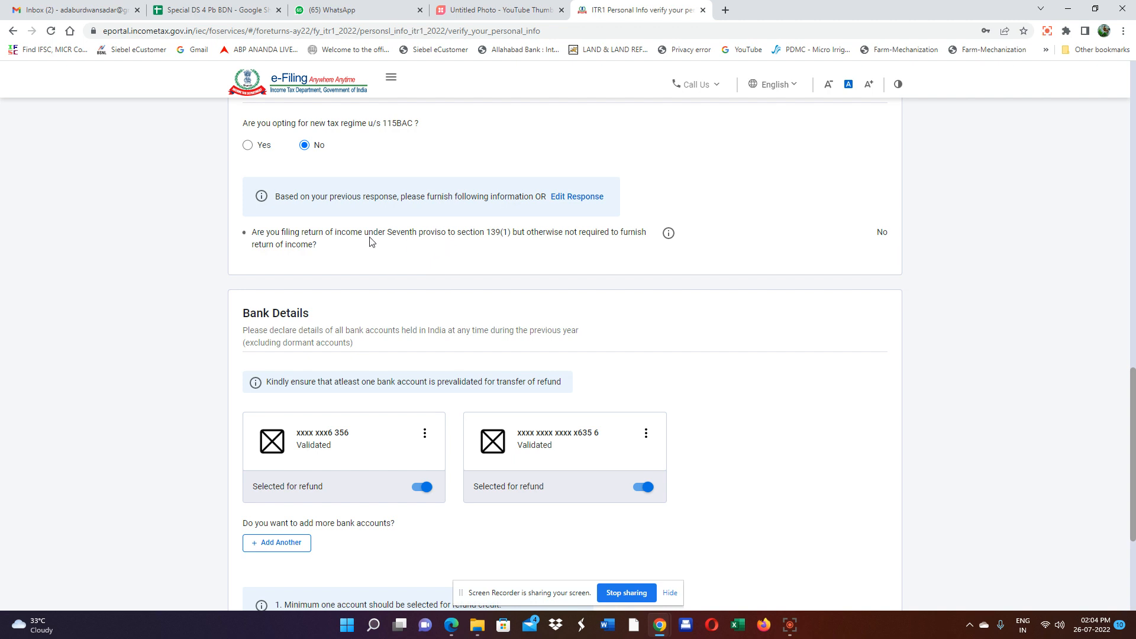
scroll(319, 329, down, 2)
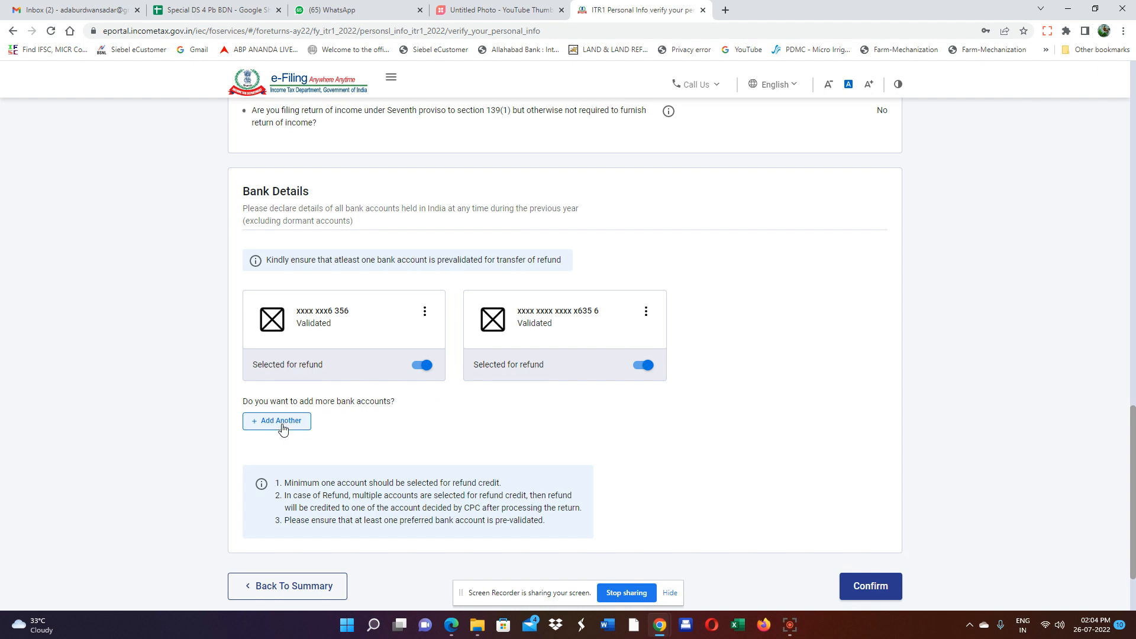
scroll(297, 433, down, 1)
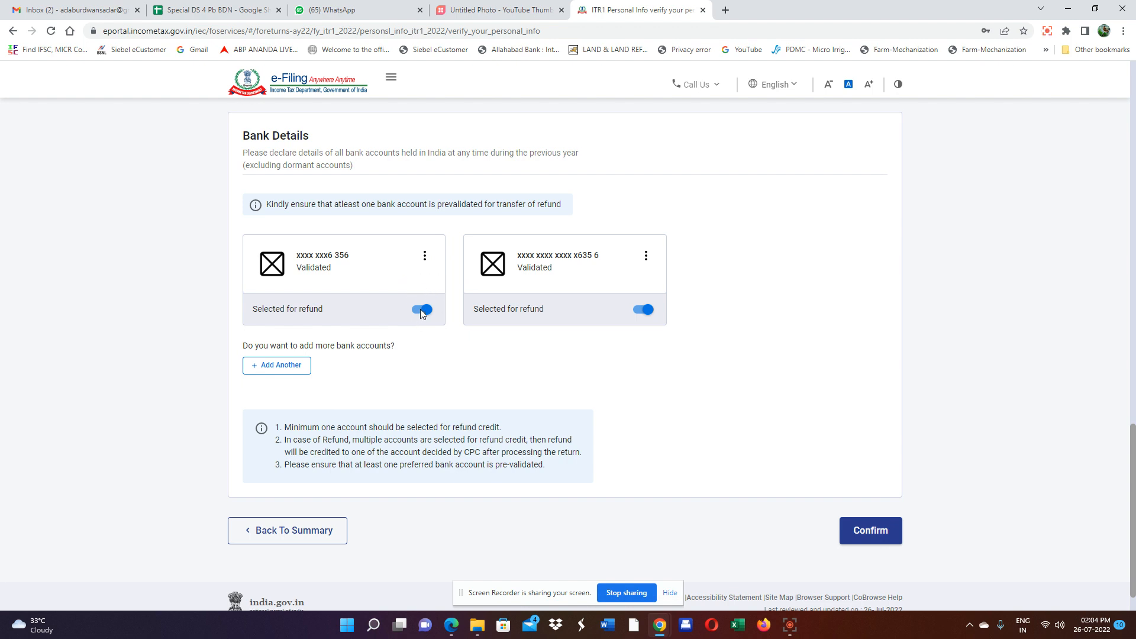
scroll(825, 545, down, 1)
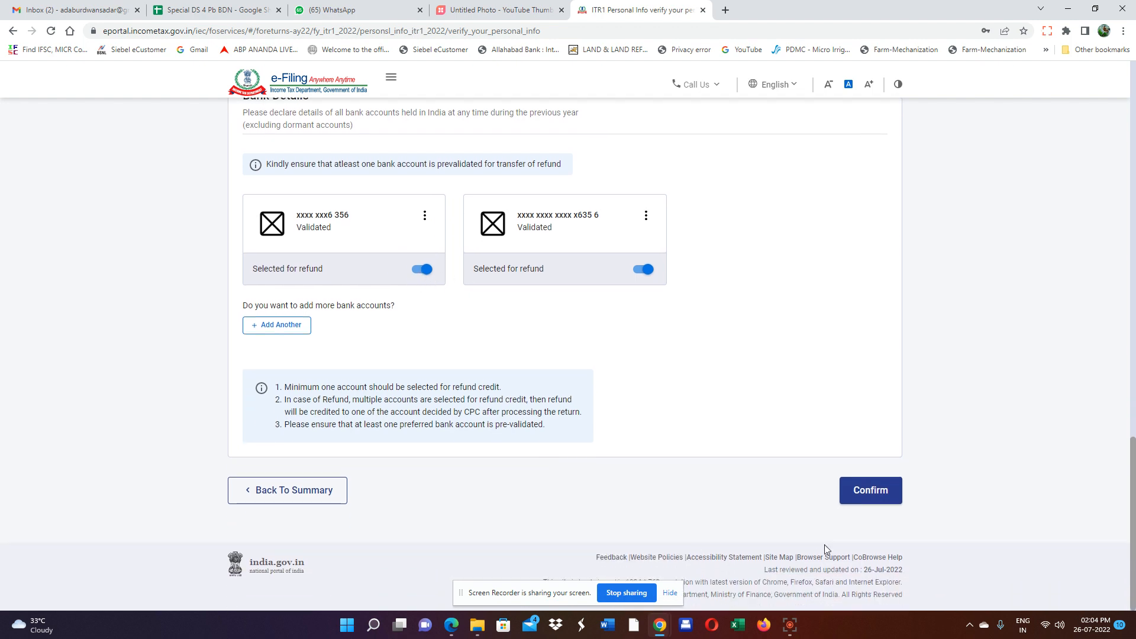
click(864, 500)
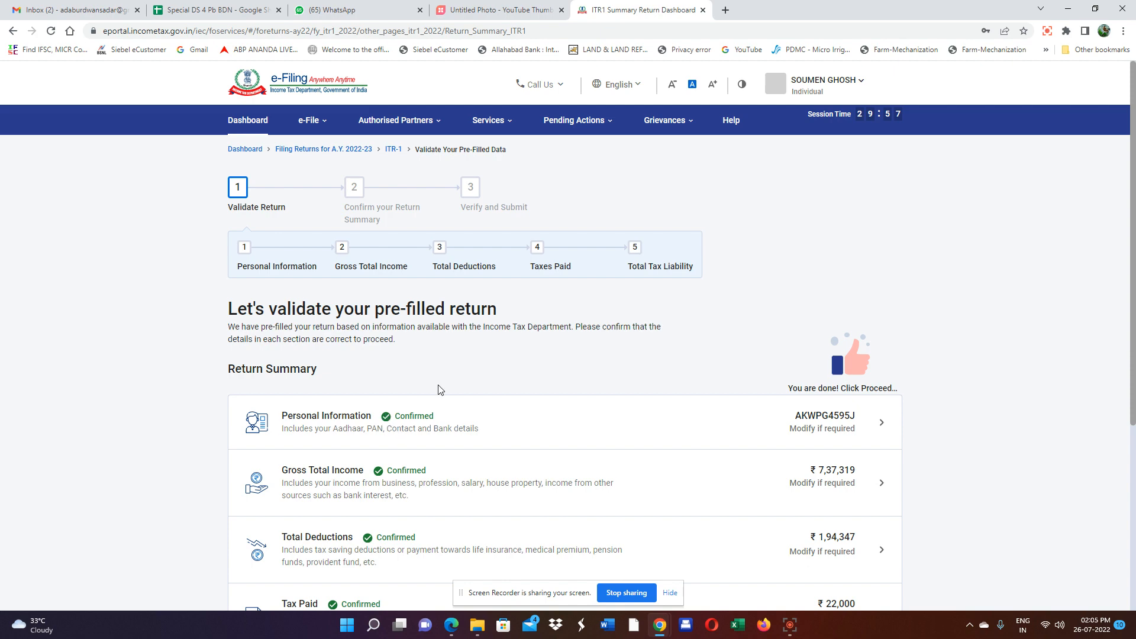
Open Gross Total Income and answer No to the travel/uniform and special allowance exemptions.
scroll(440, 440, down, 1)
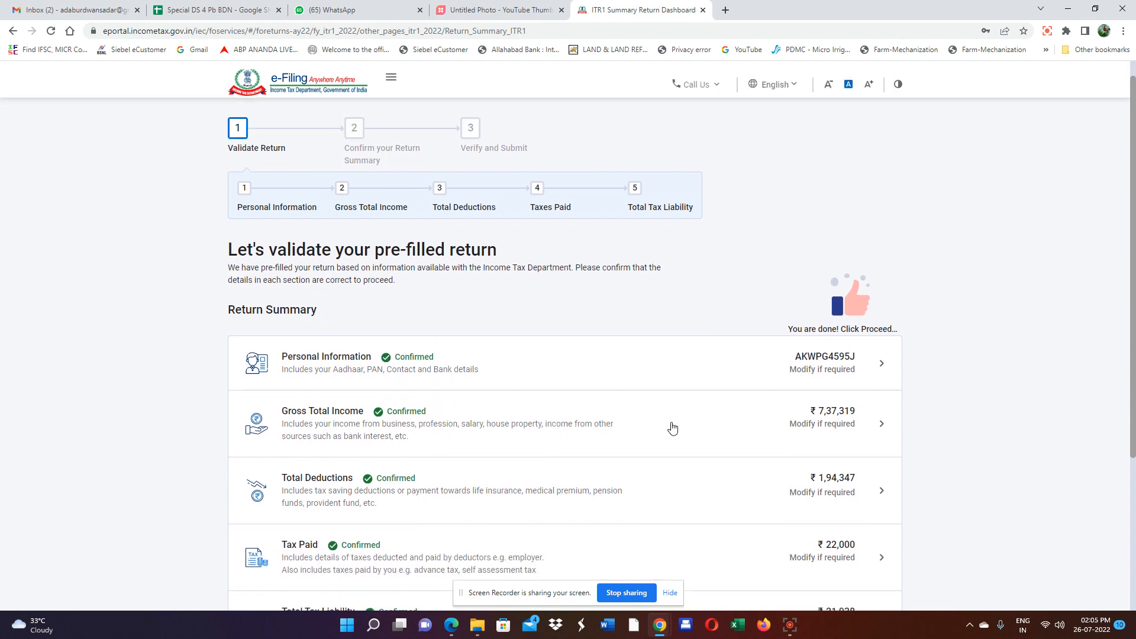
click(813, 422)
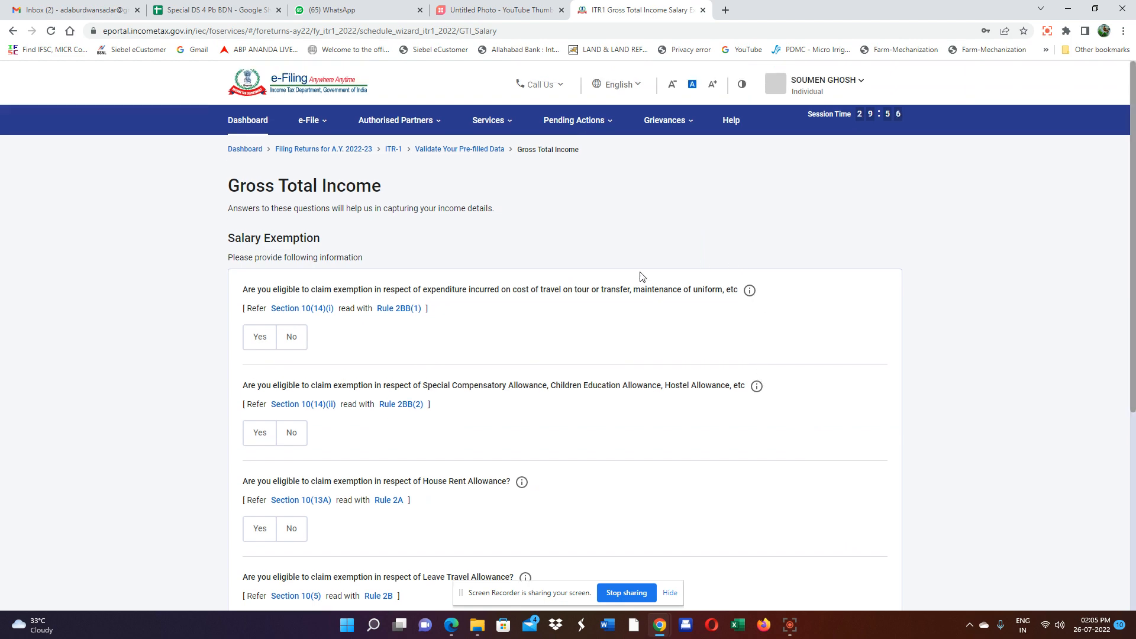
scroll(656, 363, down, 2)
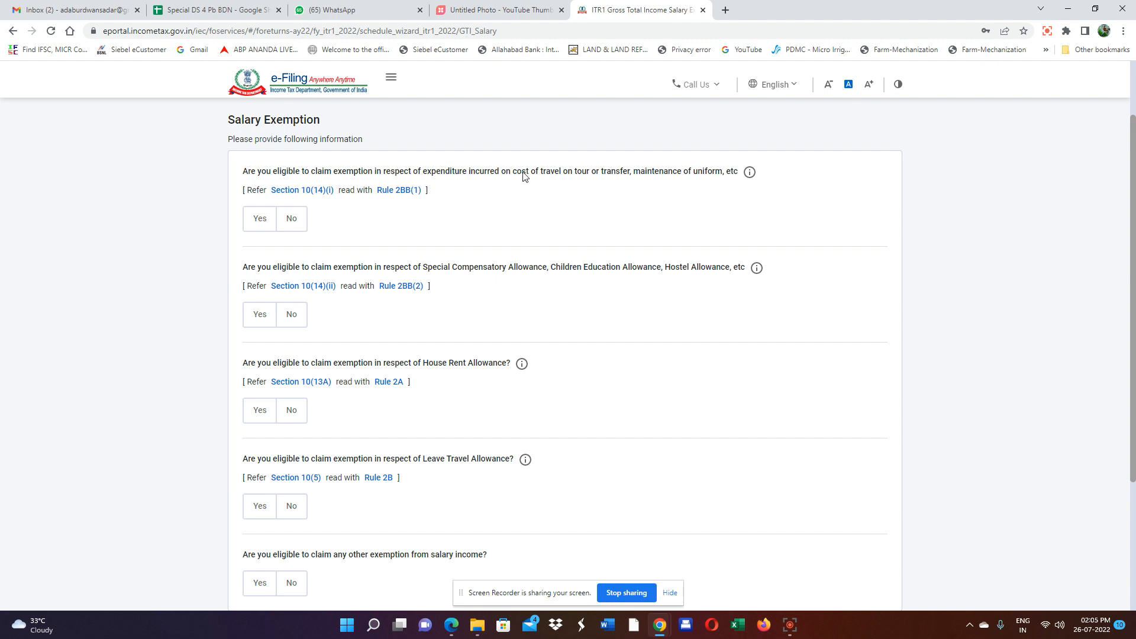
click(293, 225)
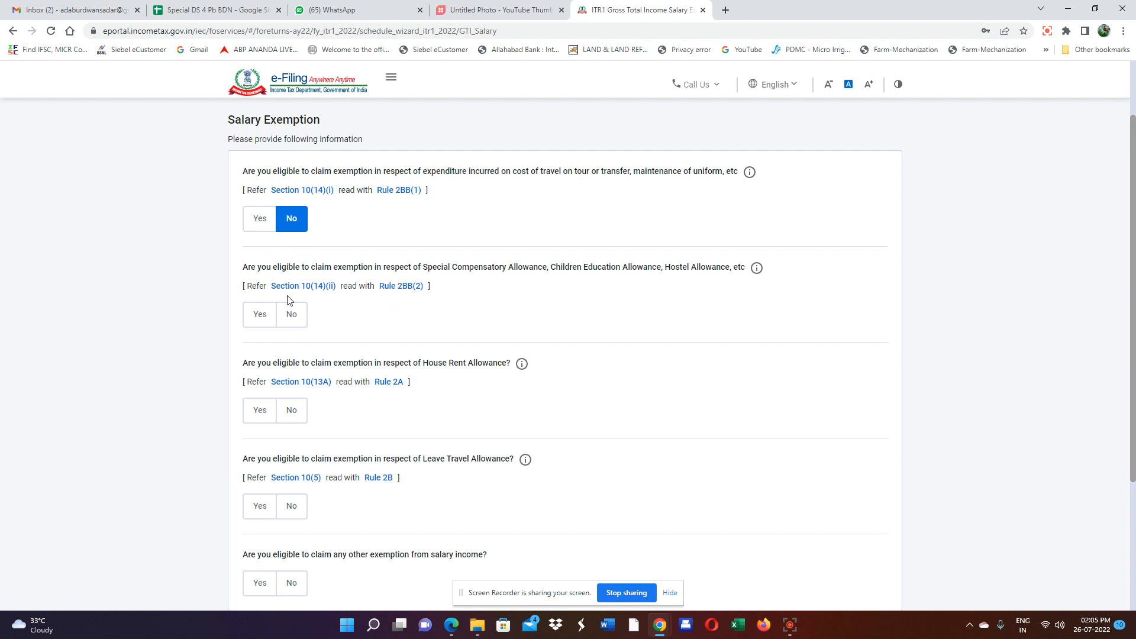
click(305, 316)
Answer No to the House Rent, Leave Travel and other salary exemptions, and continue.
scroll(306, 326, down, 1)
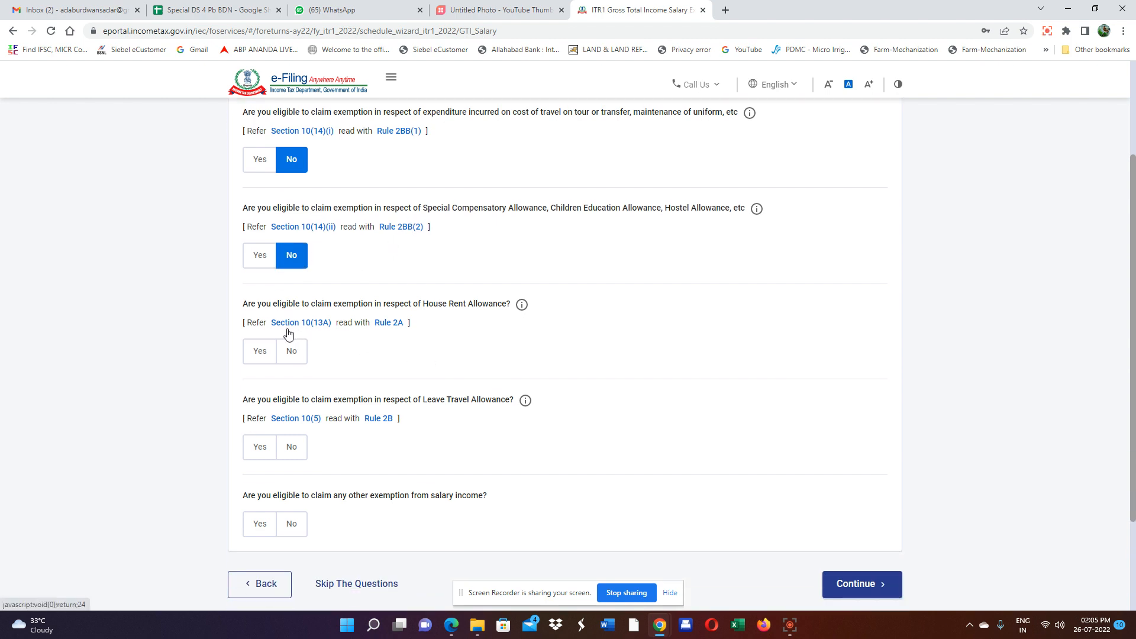
click(295, 354)
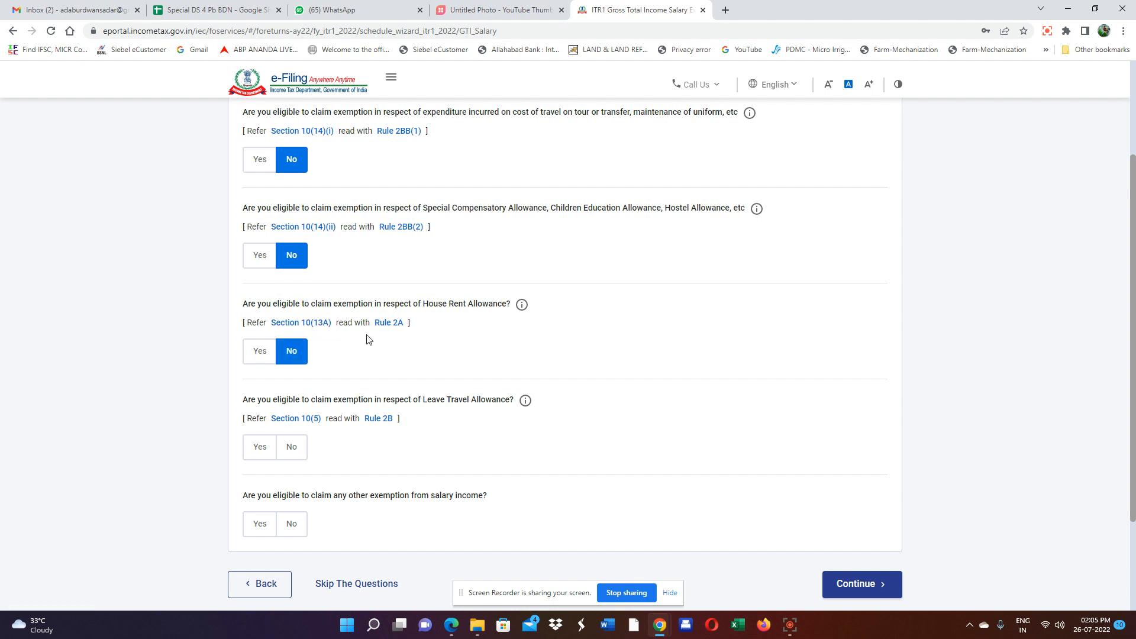
scroll(447, 385, down, 2)
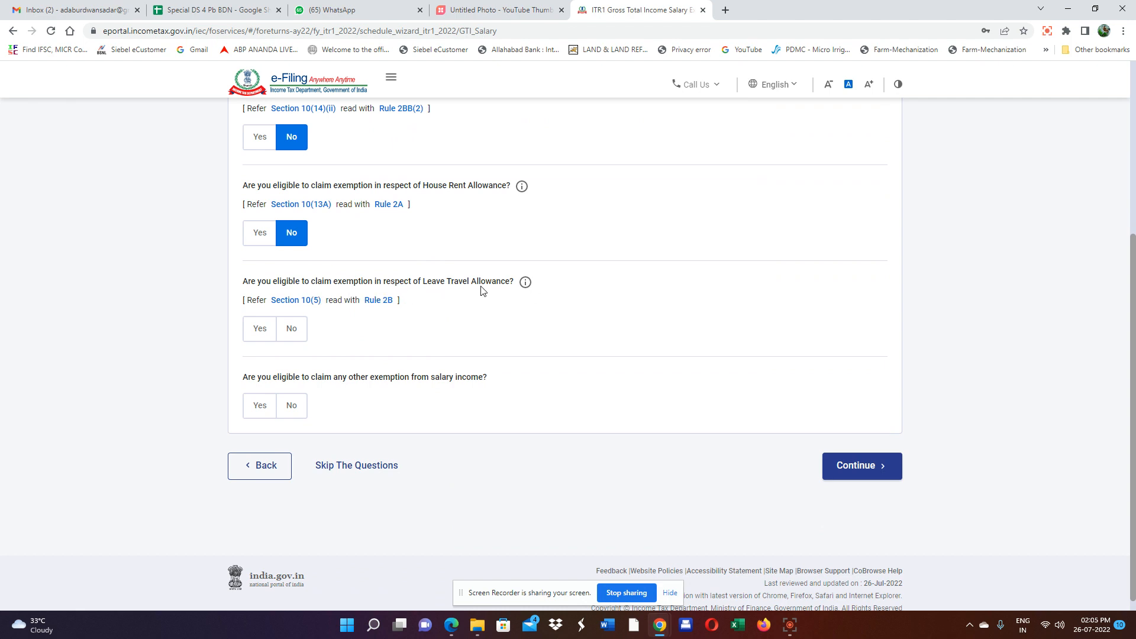
click(292, 330)
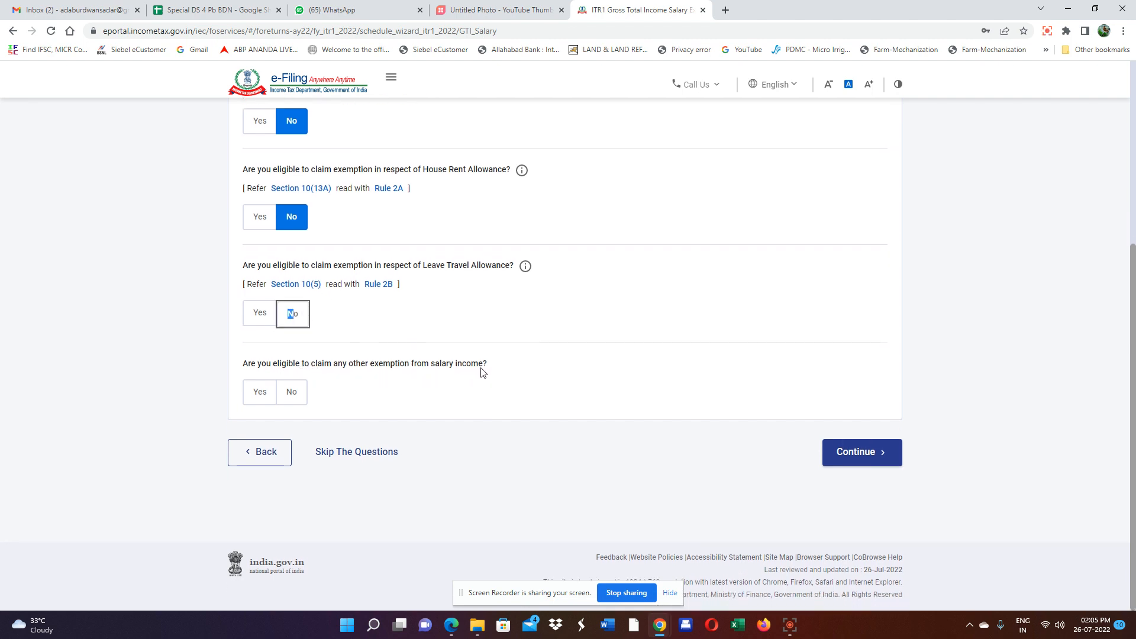
click(299, 396)
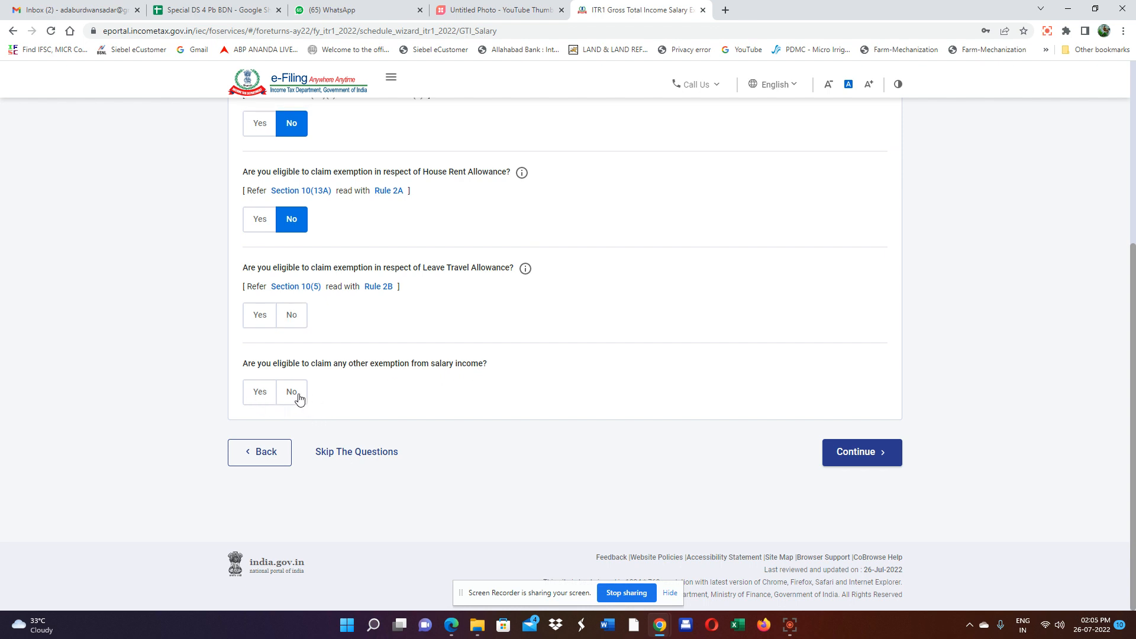
click(297, 317)
click(857, 456)
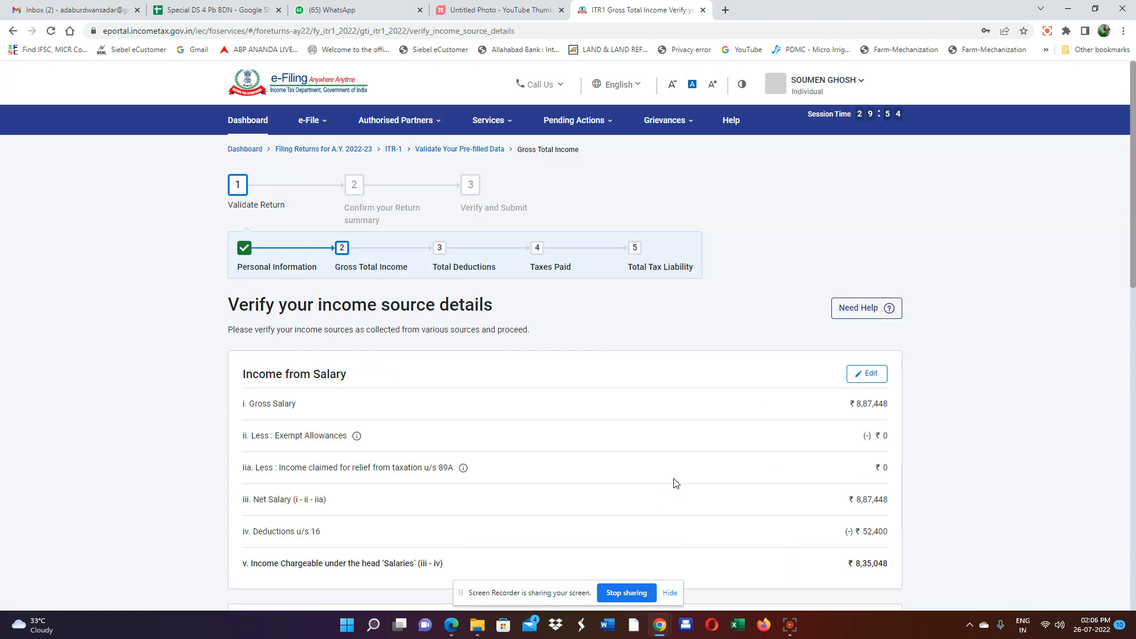
Review the pre-filled salary and house property income, then open the house property breakup details.
scroll(527, 401, down, 1)
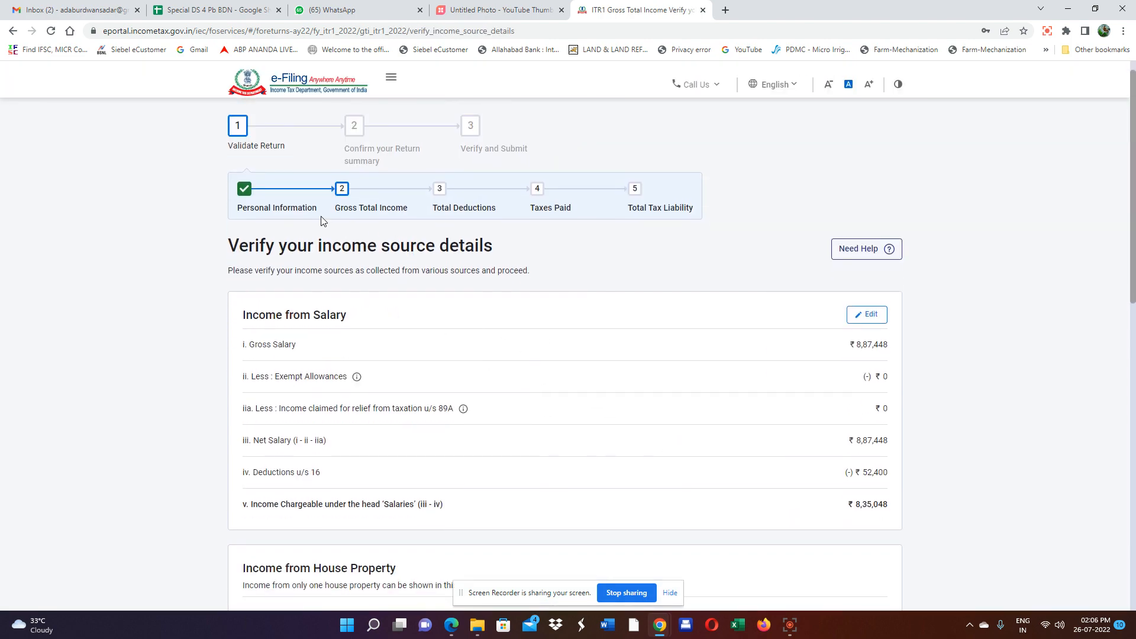
scroll(572, 236, down, 1)
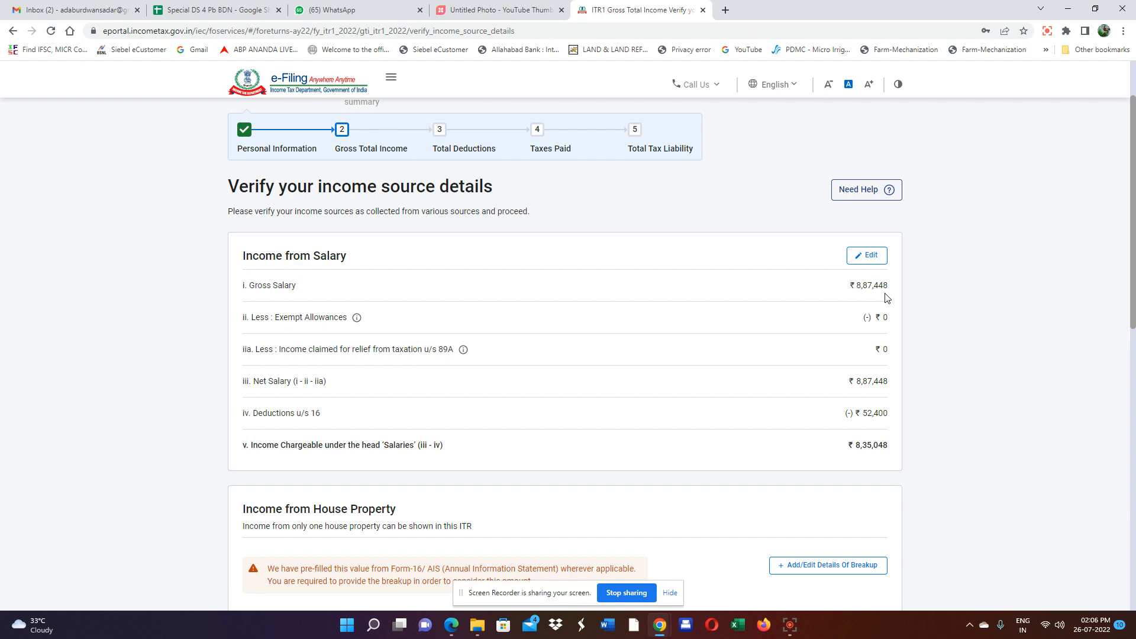
scroll(862, 358, down, 1)
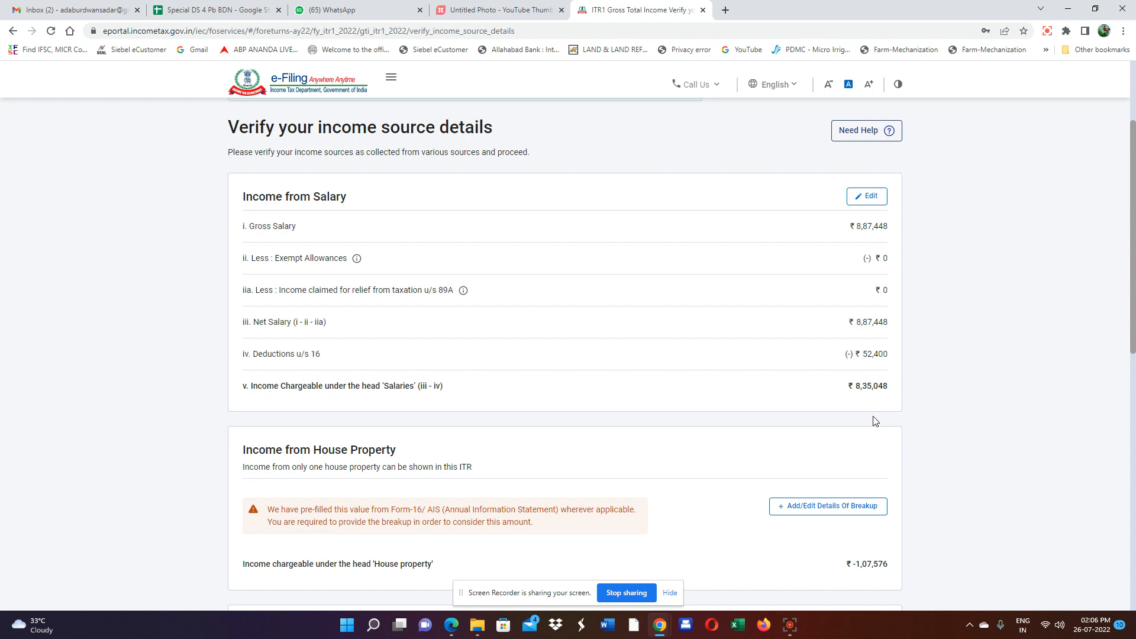
scroll(876, 418, down, 3)
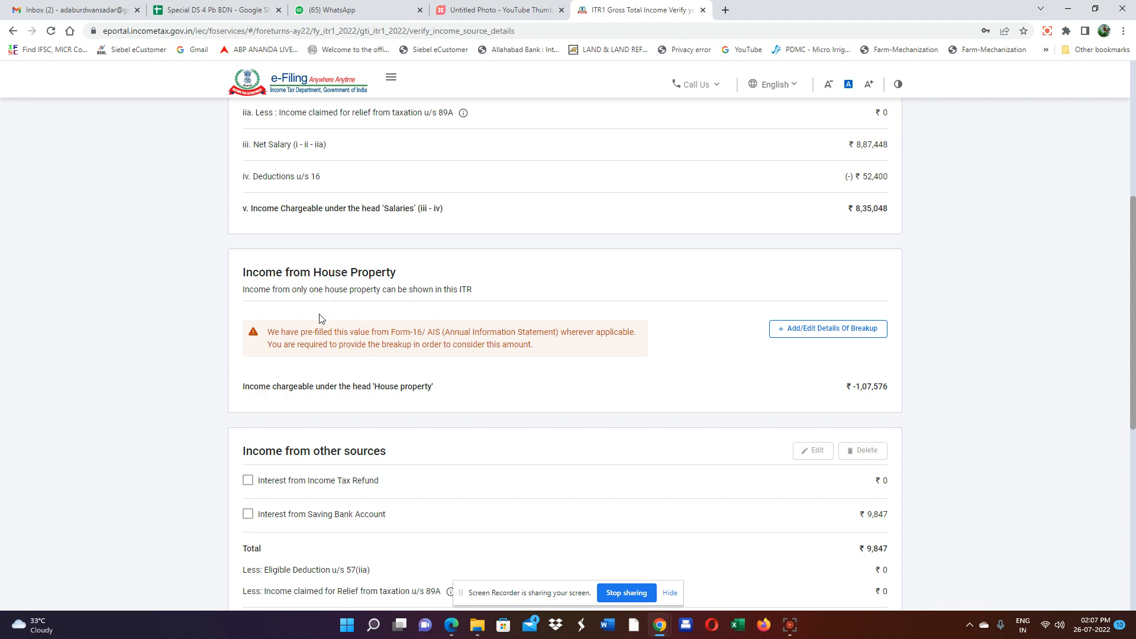
scroll(794, 370, down, 1)
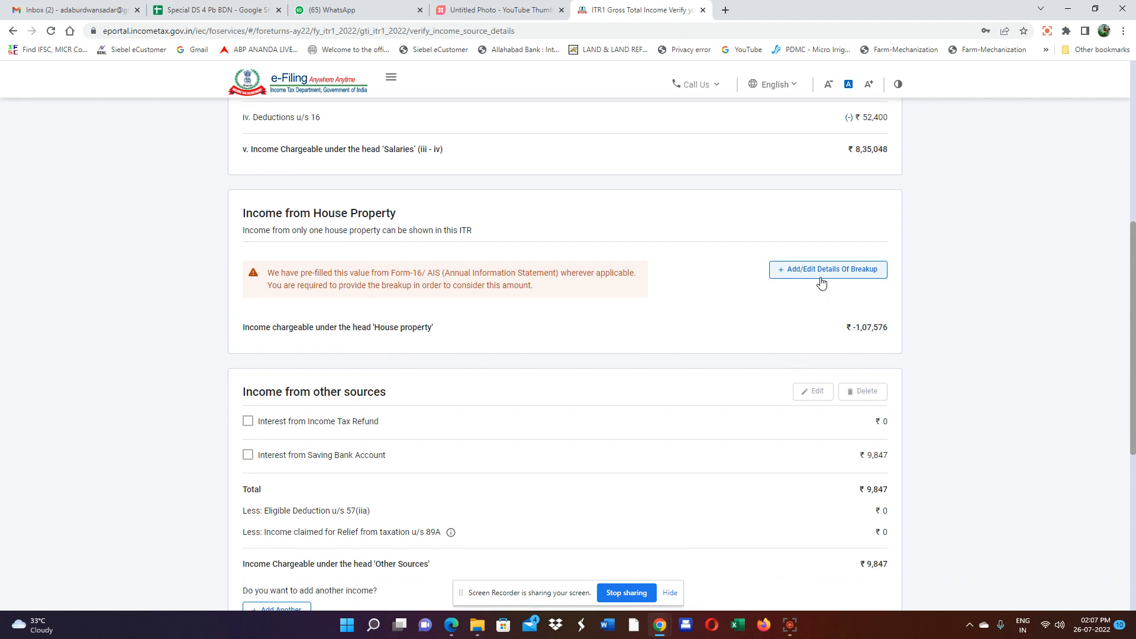
click(813, 272)
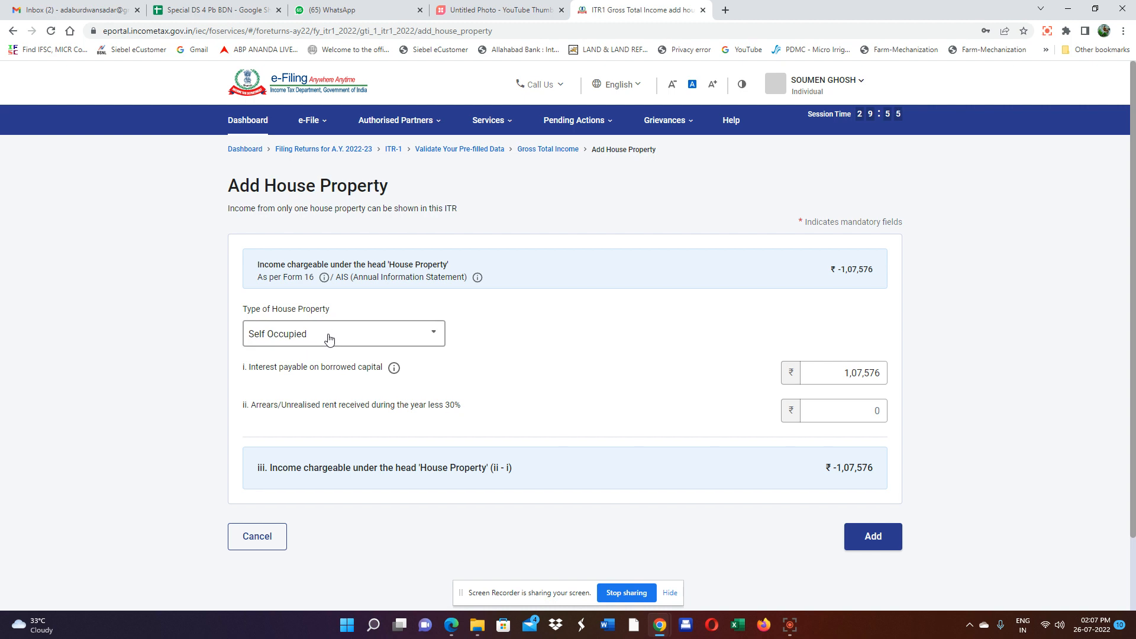
Add the Self Occupied house property with ₹1,07,576 interest on borrowed capital.
scroll(523, 373, down, 1)
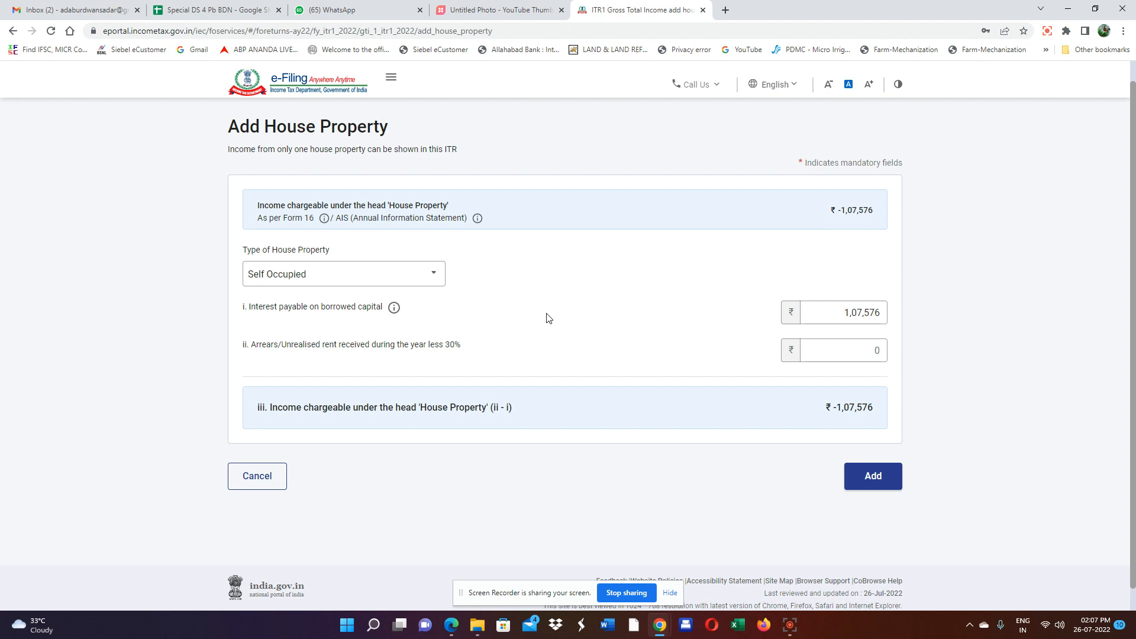
click(843, 318)
click(842, 310)
click(887, 475)
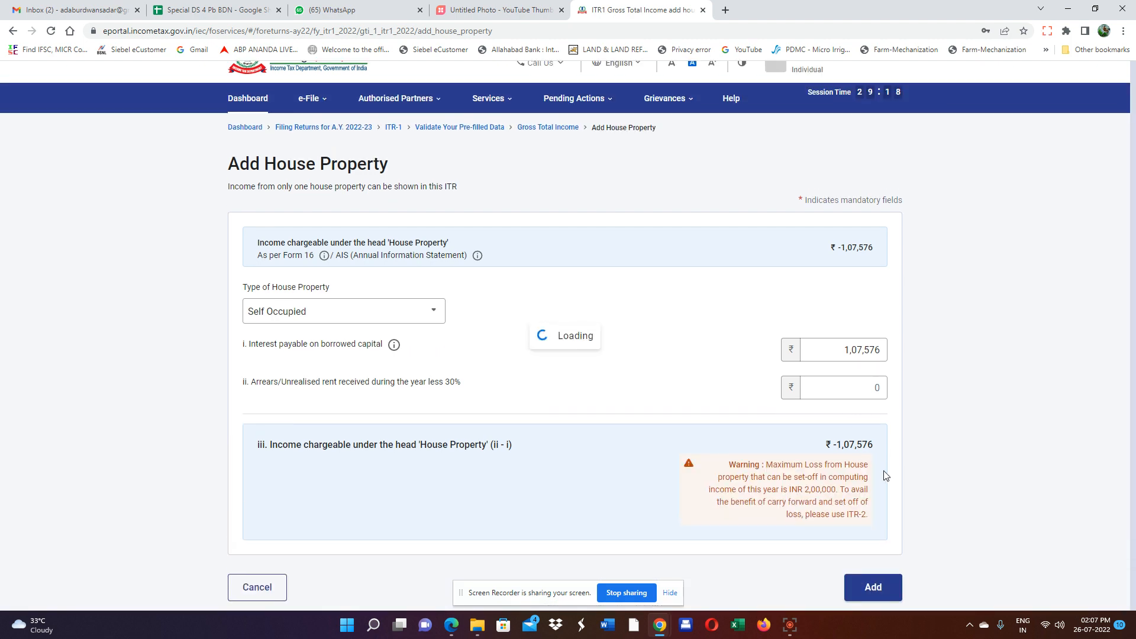
scroll(909, 466, down, 3)
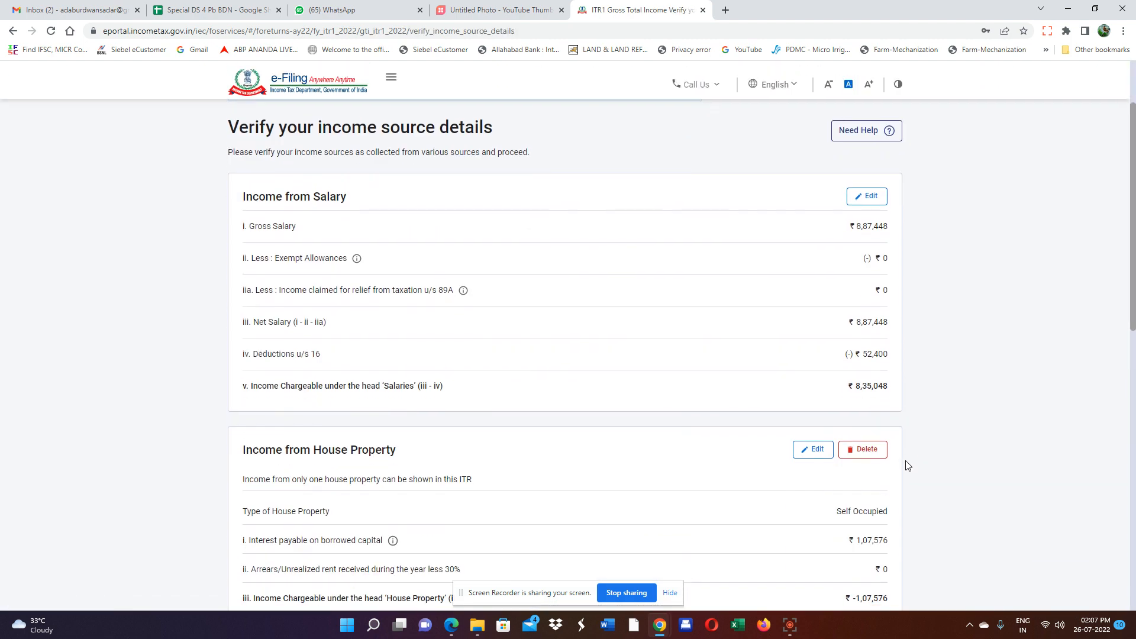
Include the ₹9,847 Interest from Saving Bank Account under income from other sources.
scroll(909, 466, down, 2)
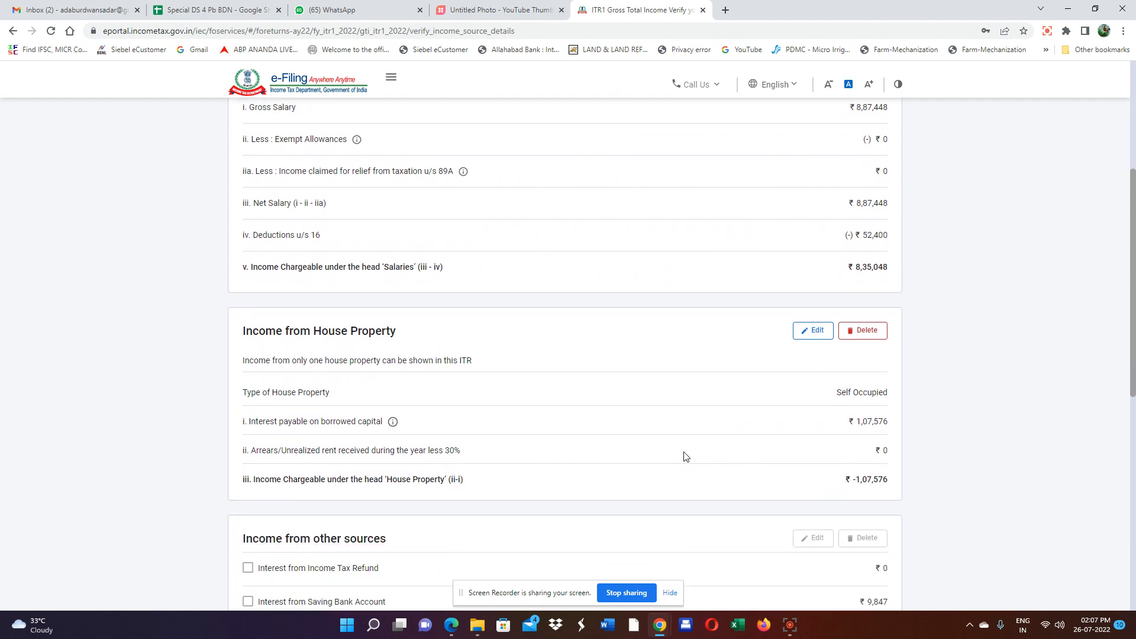
scroll(680, 459, down, 1)
scroll(764, 379, down, 2)
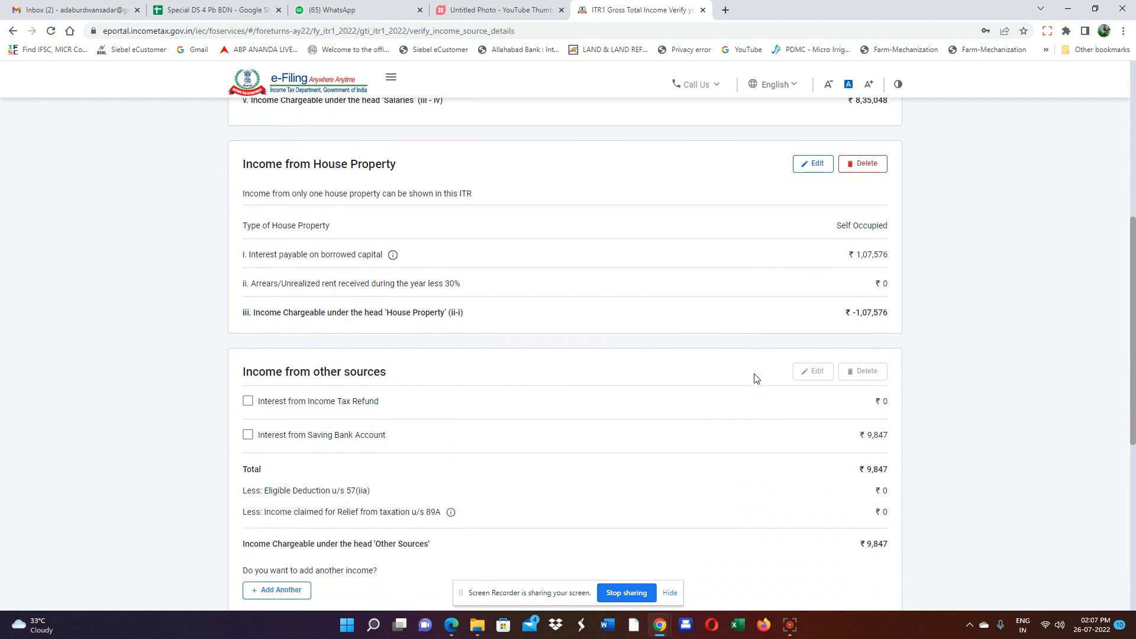
scroll(406, 364, down, 1)
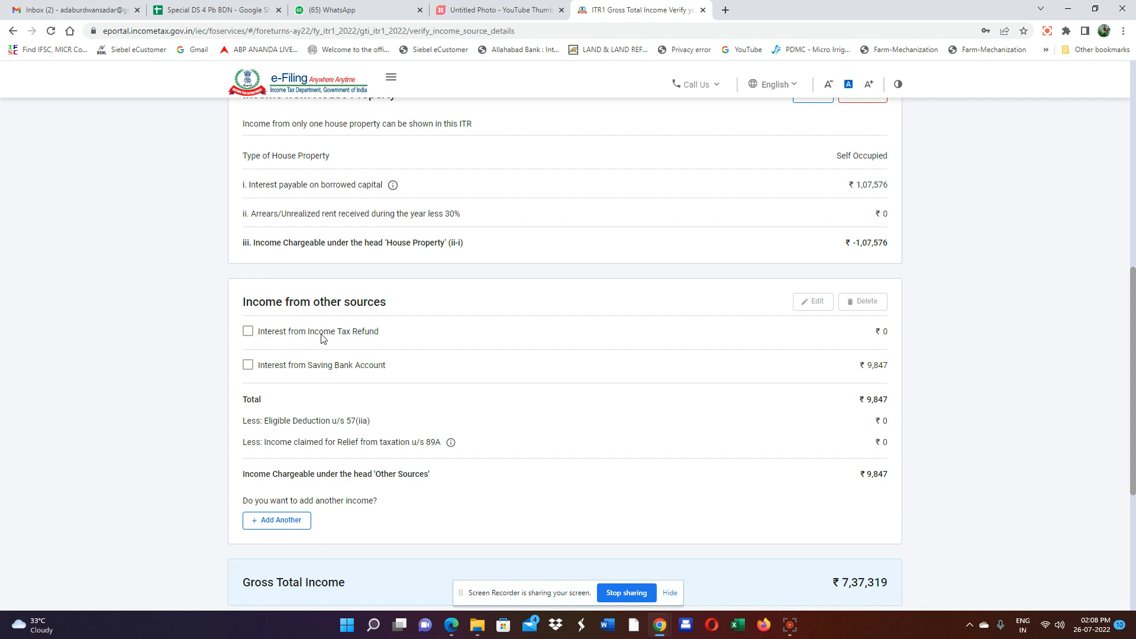
scroll(843, 349, down, 1)
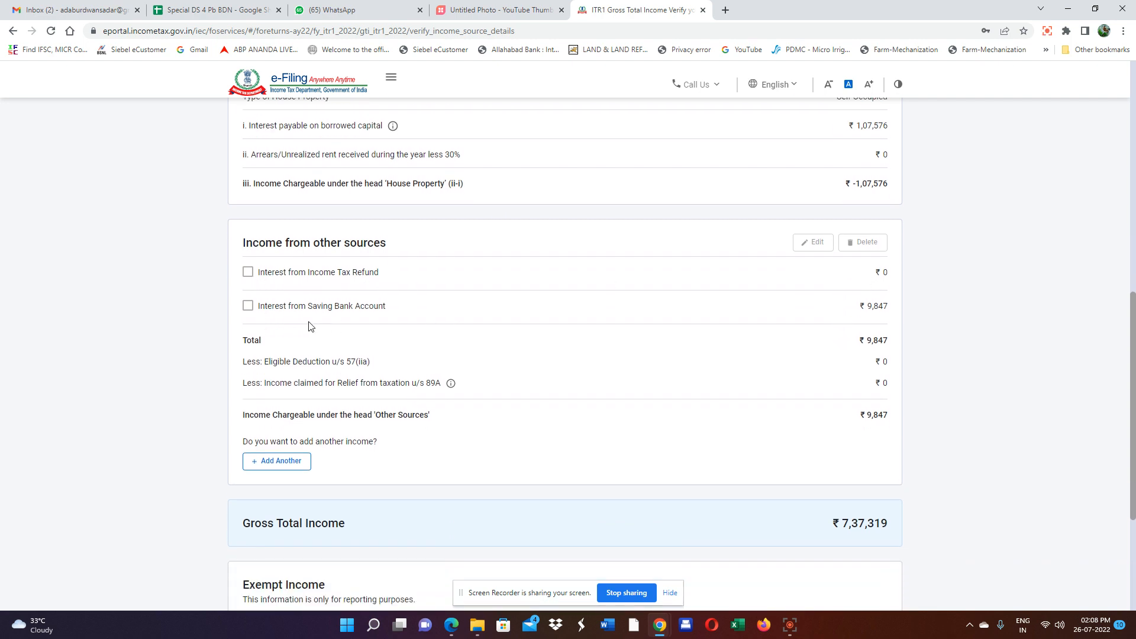
click(248, 307)
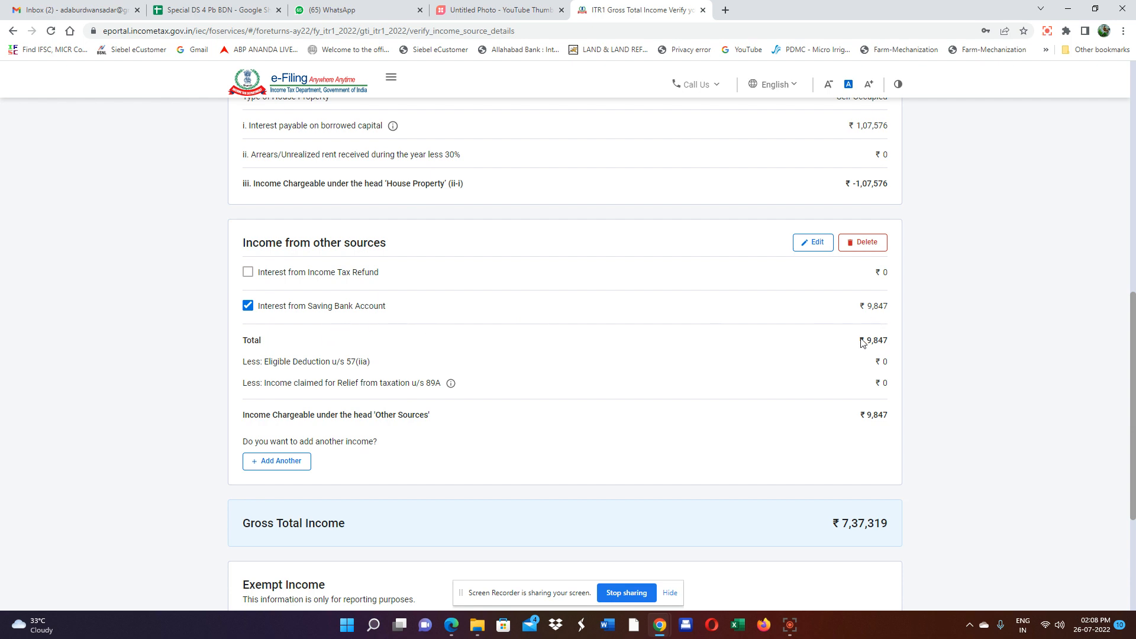
Review the totals and confirm the Gross Total Income of ₹7,37,319.
scroll(785, 356, down, 1)
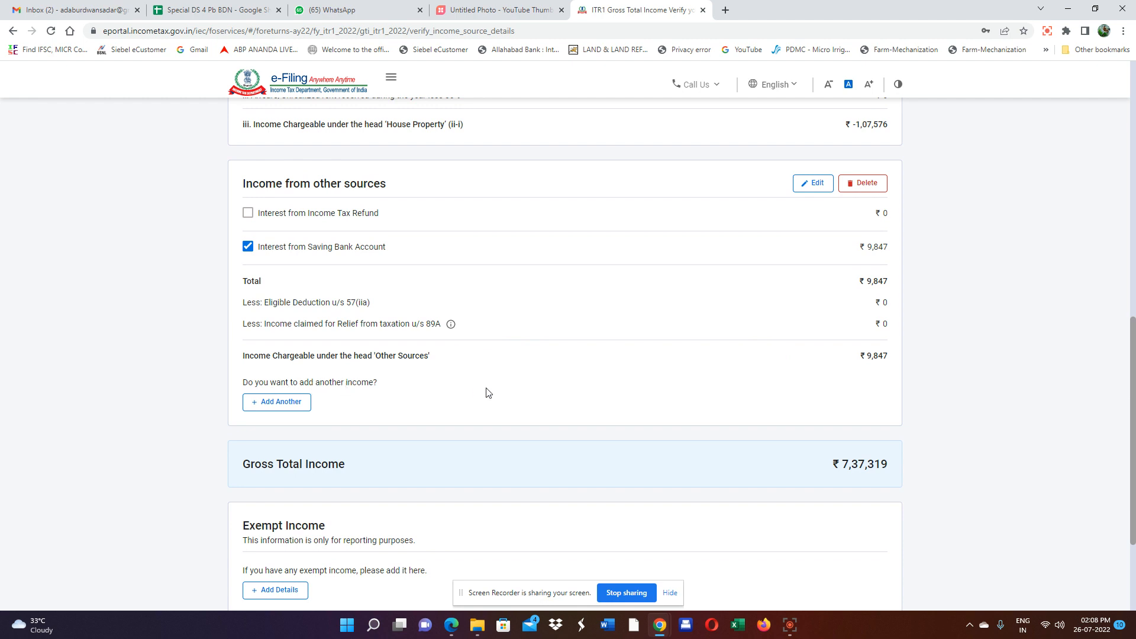
scroll(486, 393, down, 1)
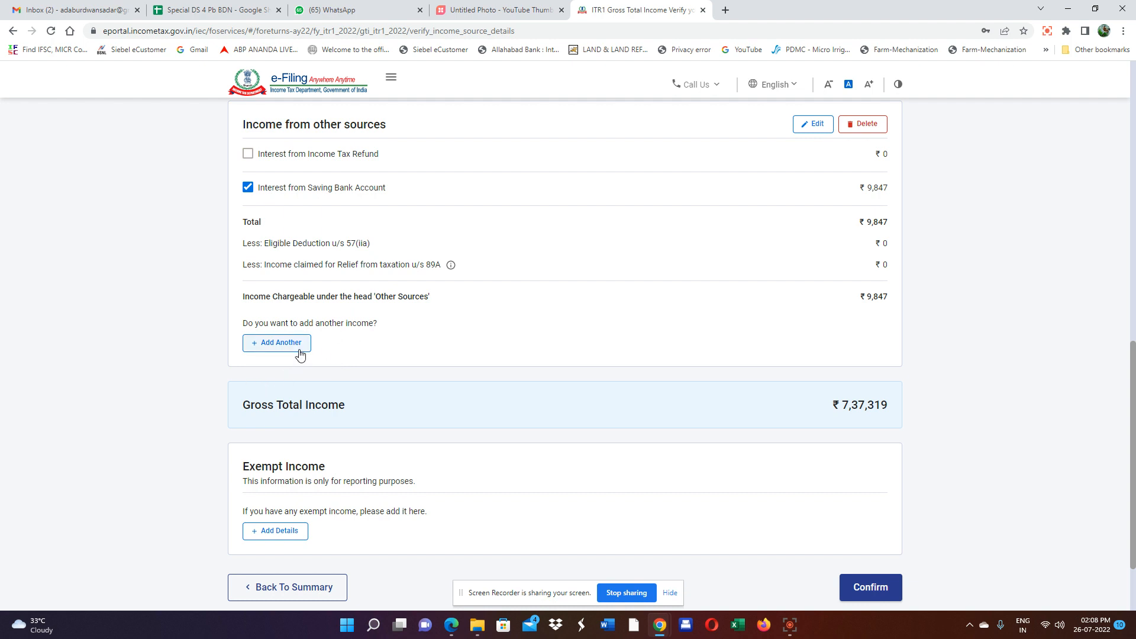
scroll(455, 355, down, 1)
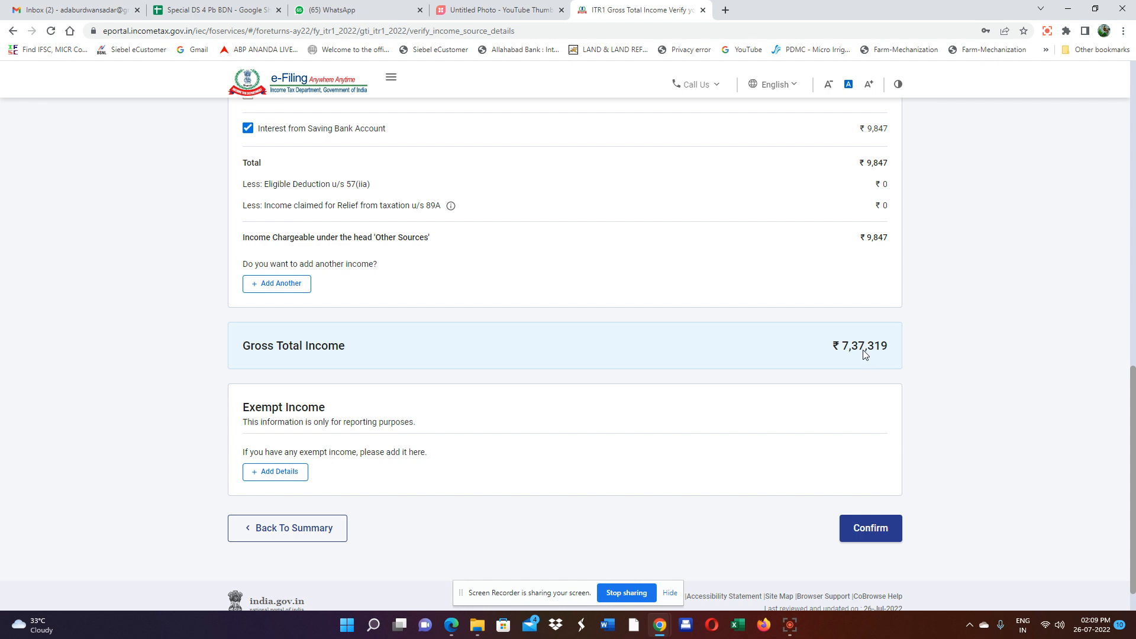
scroll(850, 371, down, 1)
scroll(850, 371, down, 1)
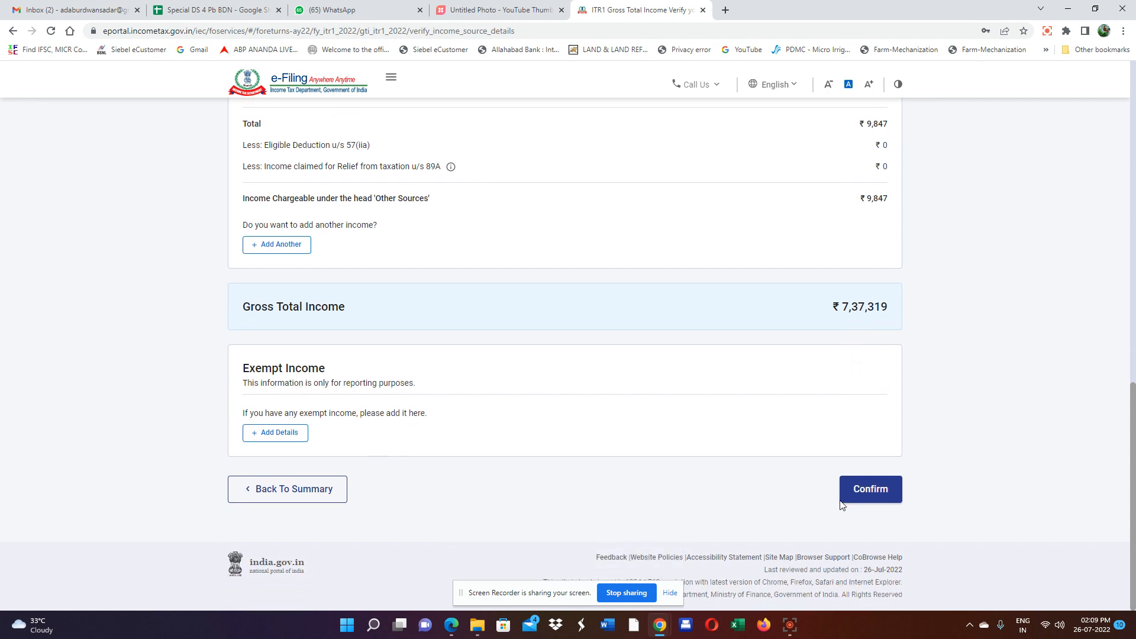
click(878, 491)
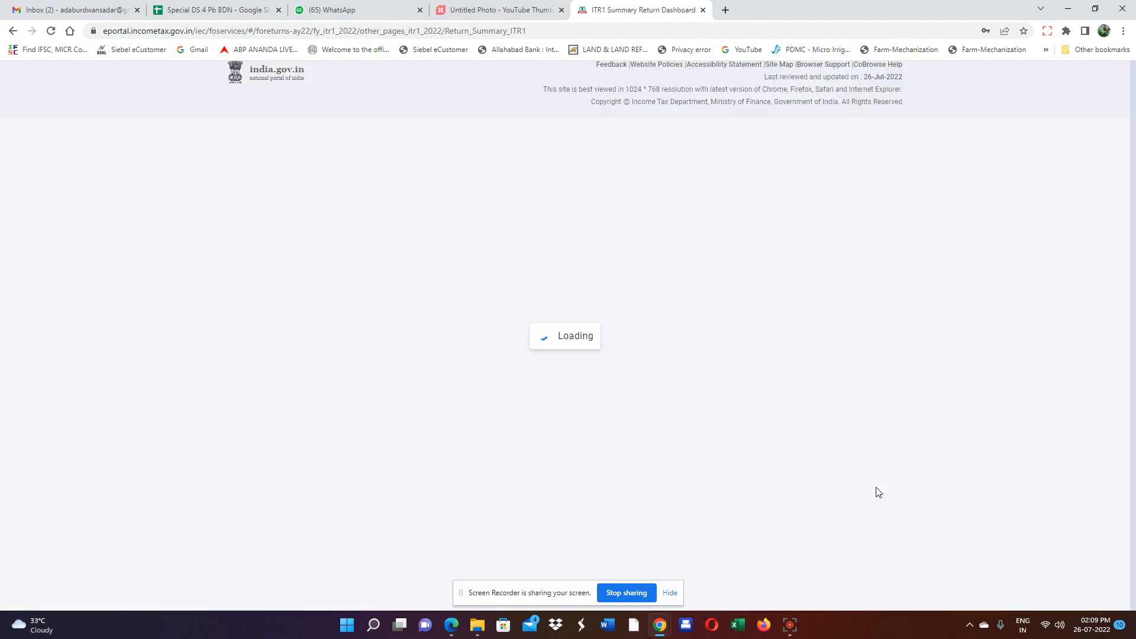
Open Total Deductions via Modify if required to review the ₹1,50,000 Section 80C deduction.
scroll(779, 436, down, 2)
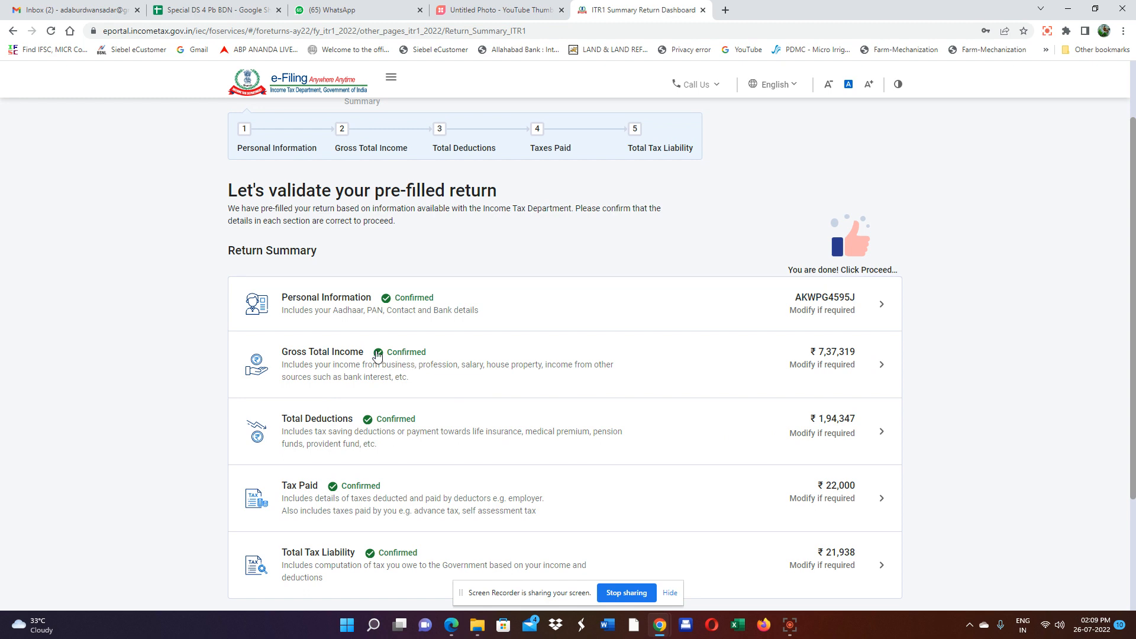
click(791, 431)
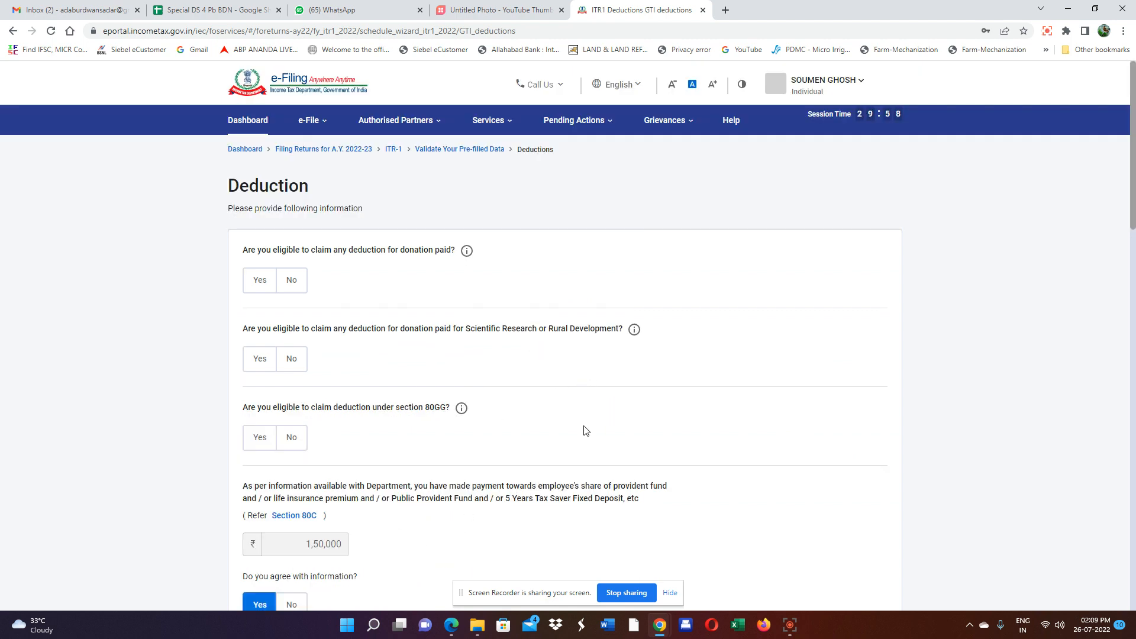
Answer No to the donation, scientific research/rural development and 80GG deduction questions.
scroll(583, 431, down, 1)
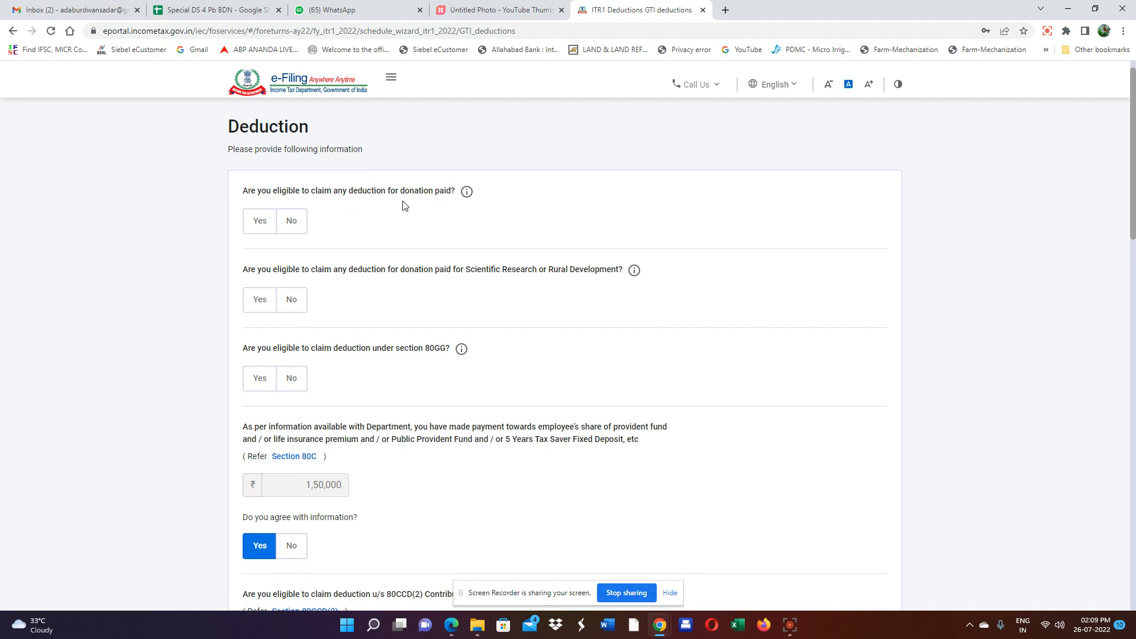
click(290, 226)
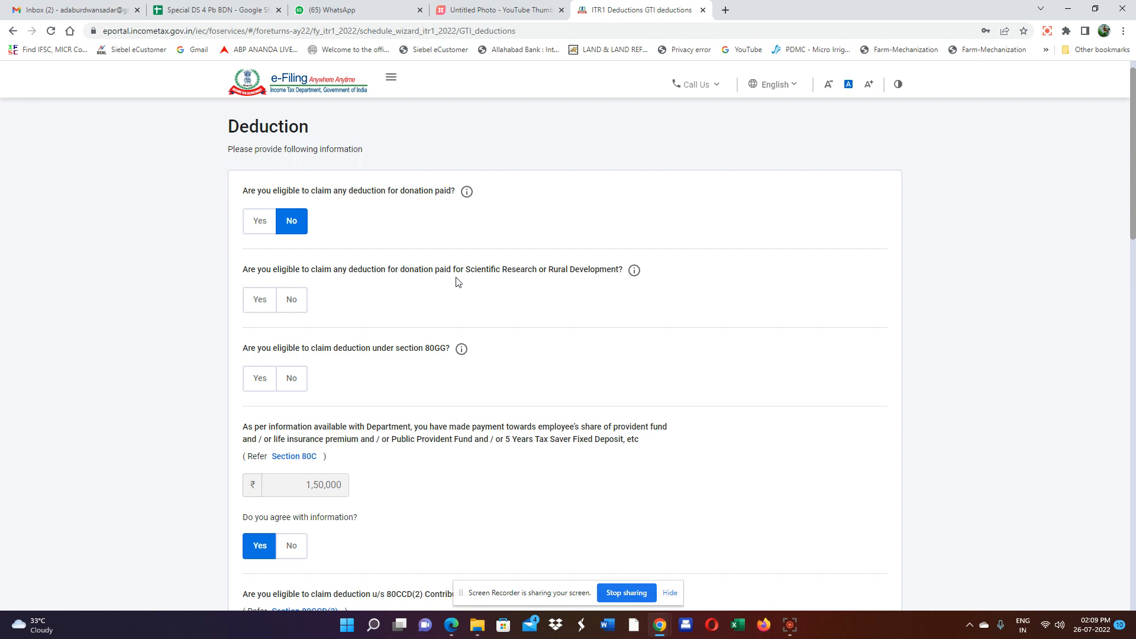
click(292, 300)
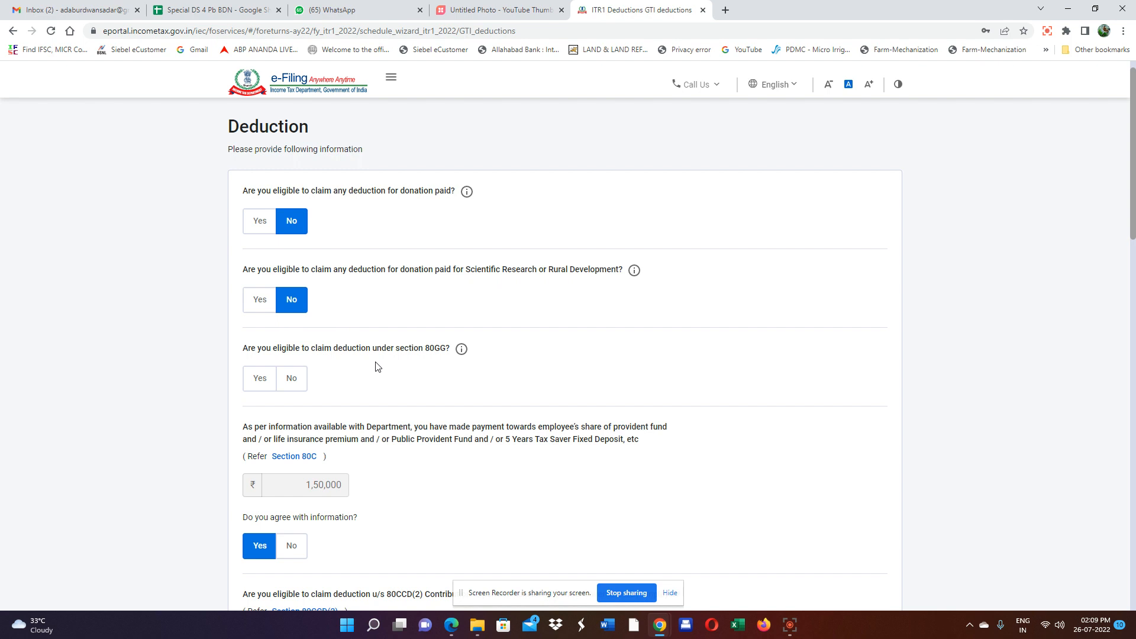
click(299, 381)
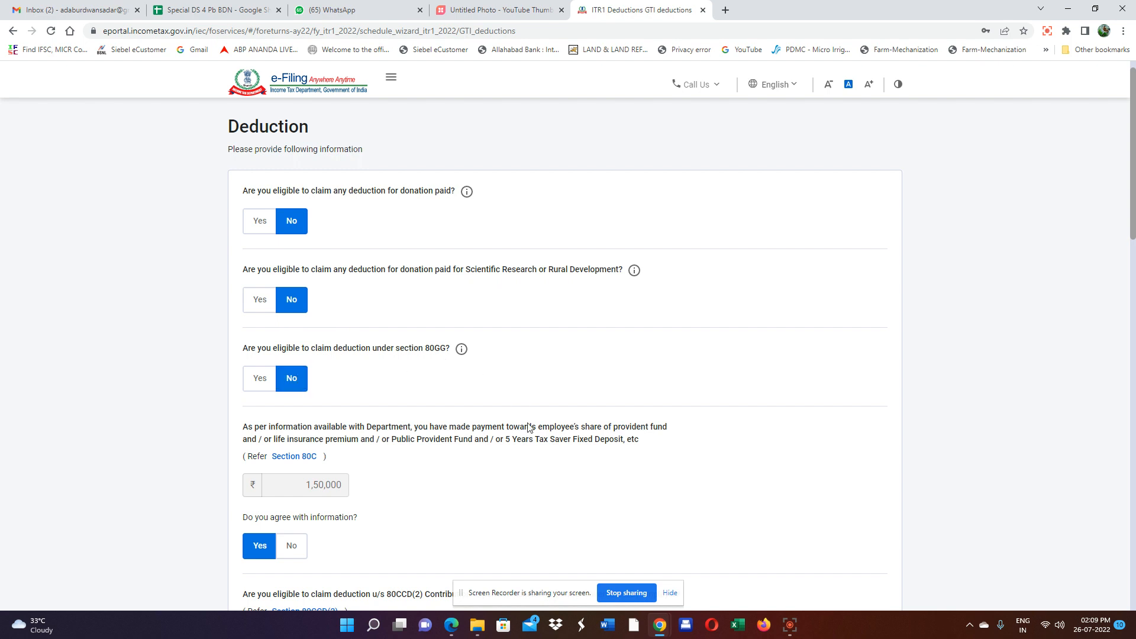
Answer No to the 80CCD(2), 80D and 80E questions, keeping the prefilled 80C and 80TTA amounts.
scroll(513, 438, down, 2)
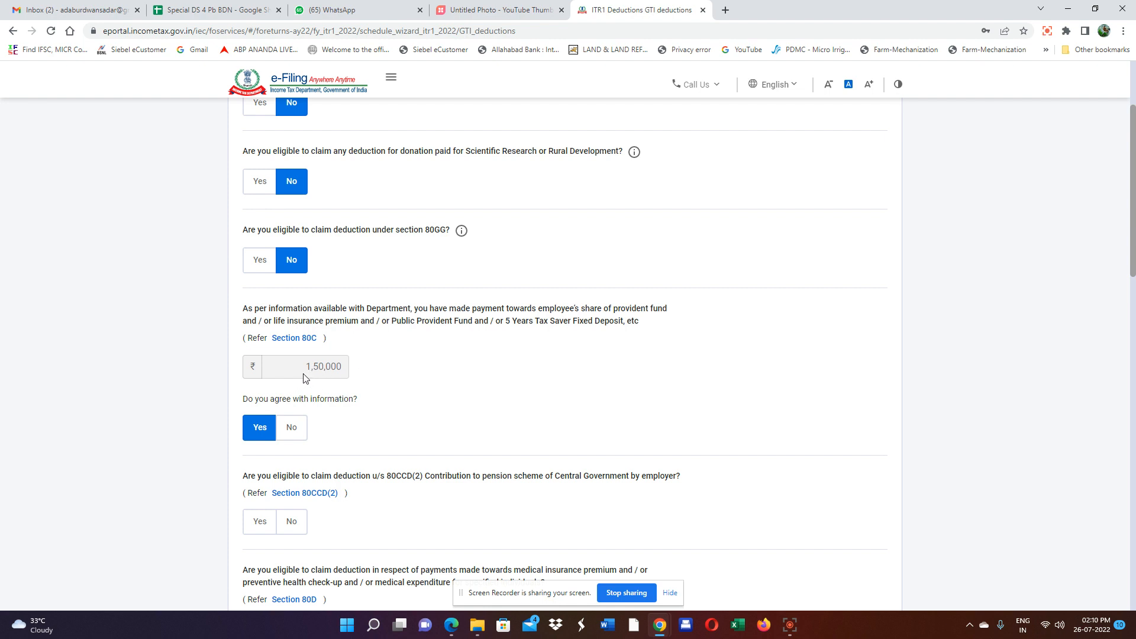
scroll(305, 379, down, 1)
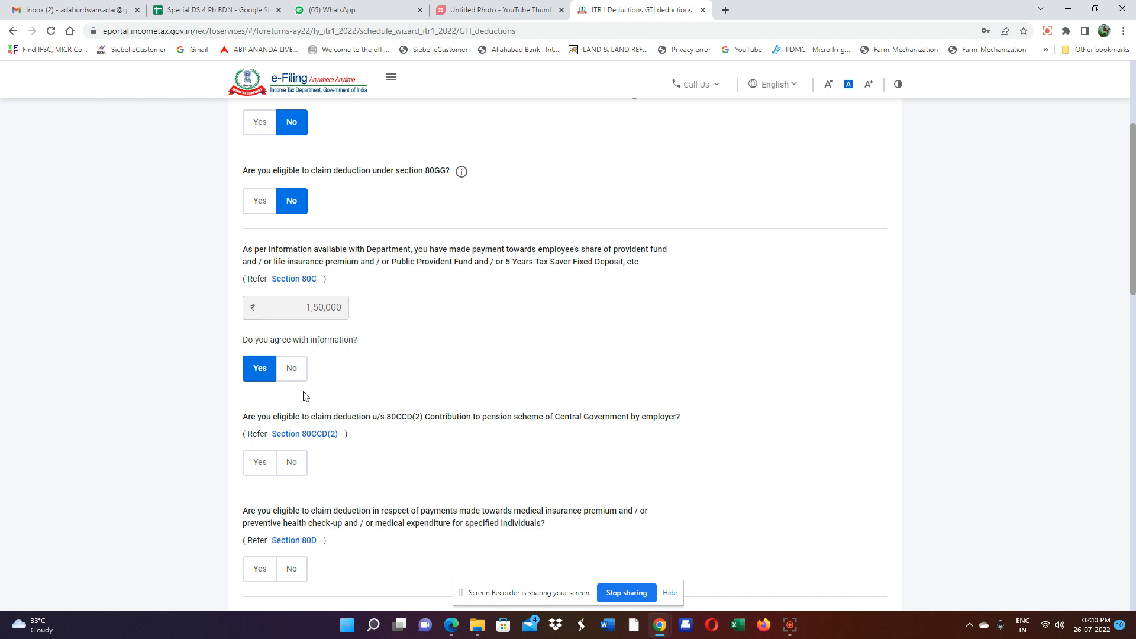
scroll(314, 390, down, 2)
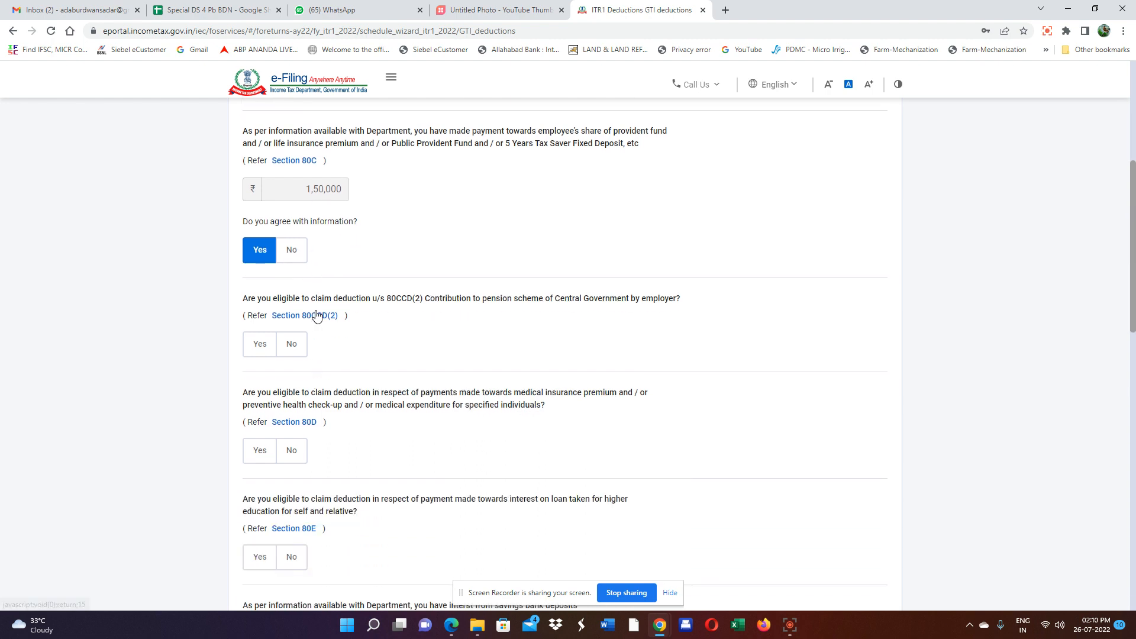
click(296, 347)
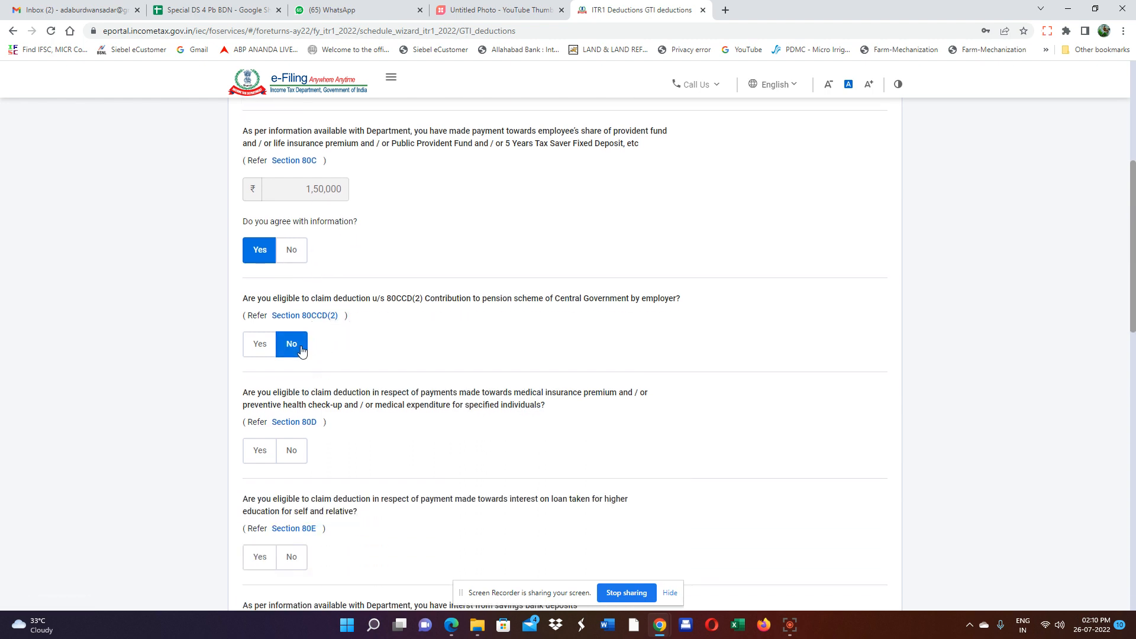
scroll(491, 410, down, 2)
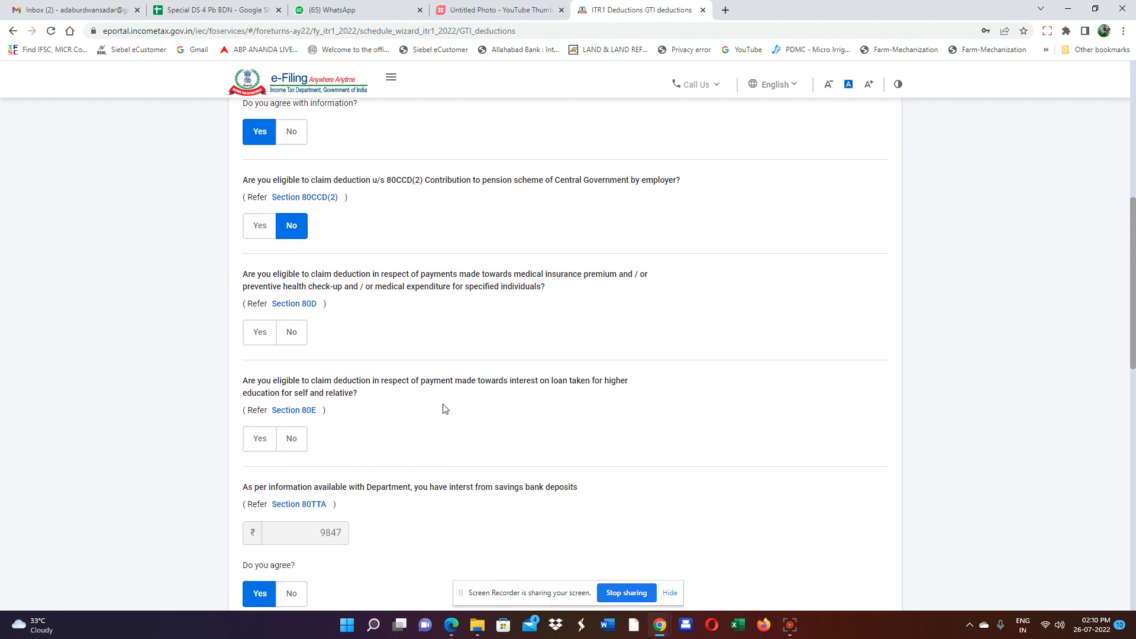
click(290, 338)
scroll(520, 411, down, 1)
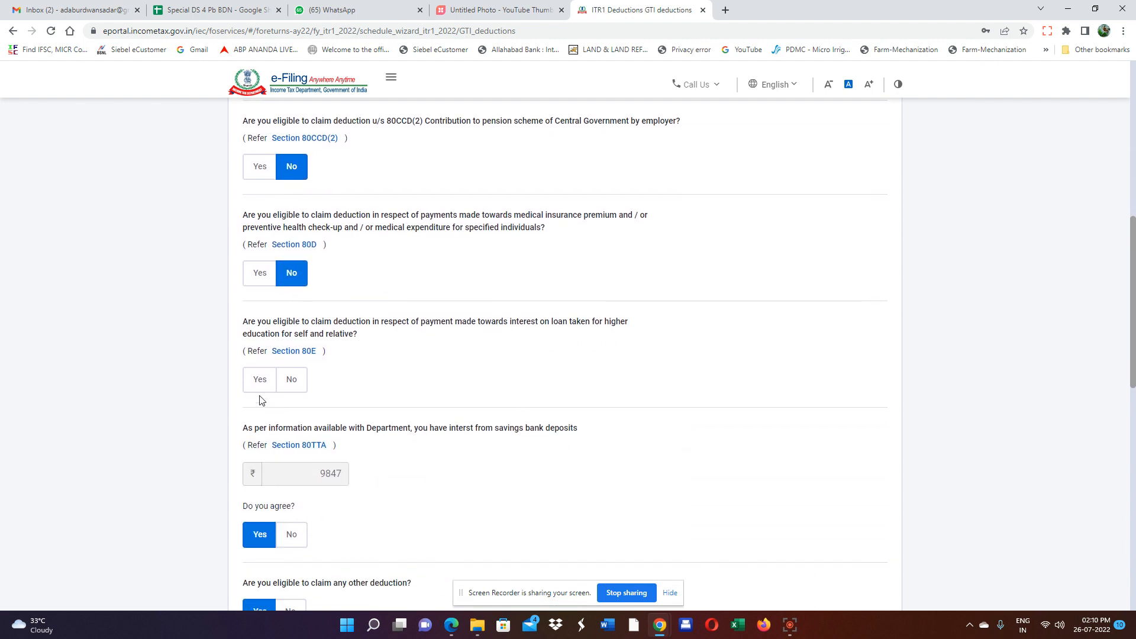
click(292, 379)
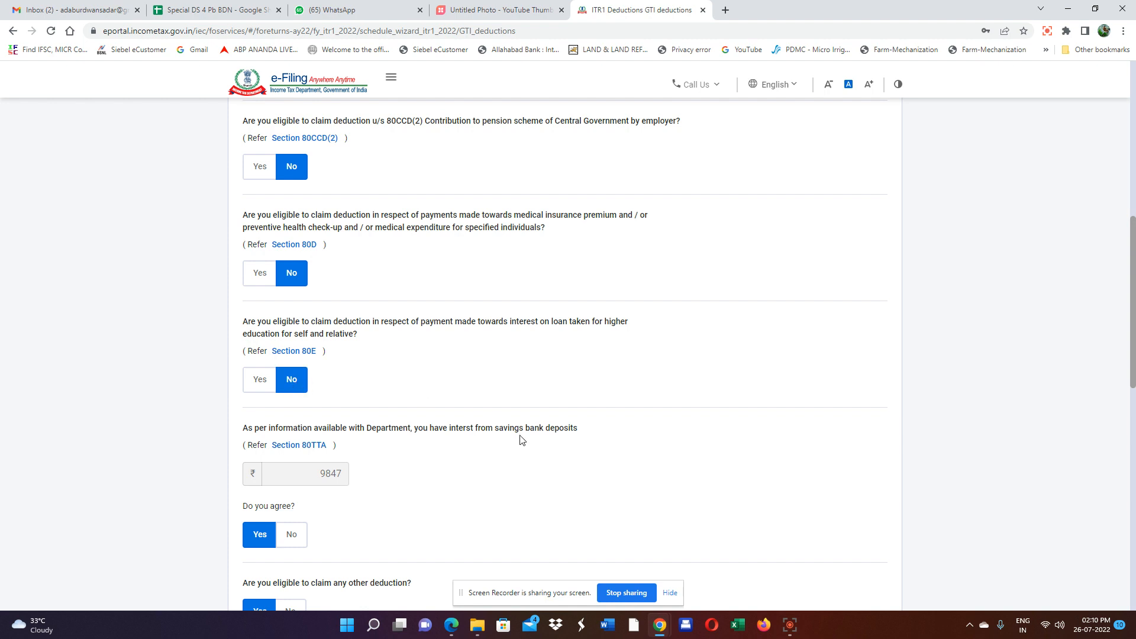
scroll(520, 438, down, 1)
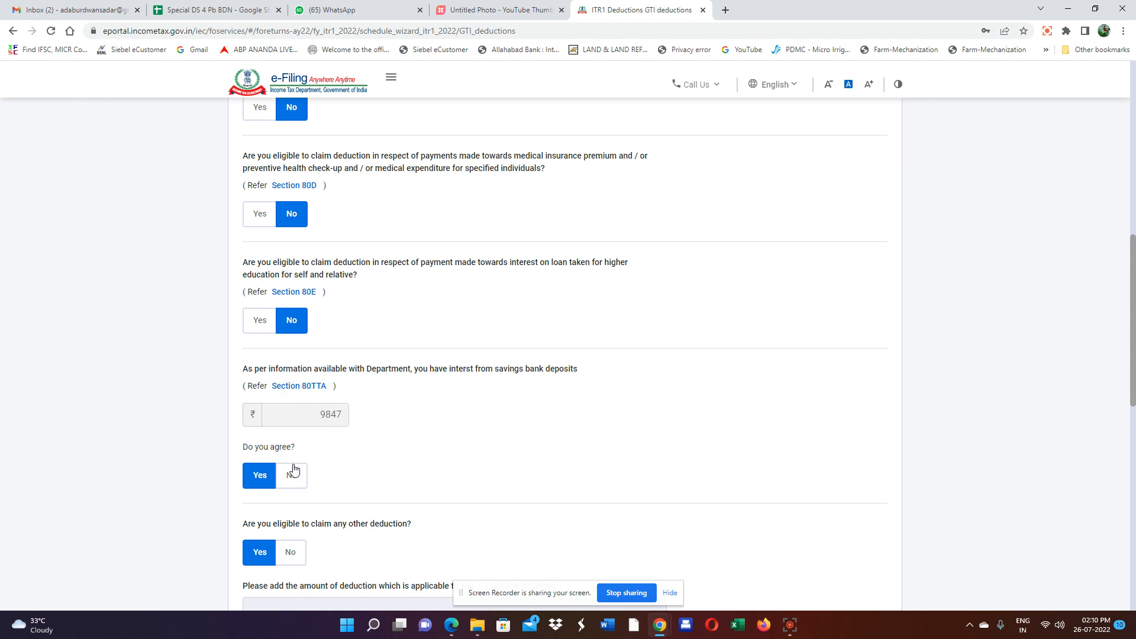
scroll(385, 472, down, 2)
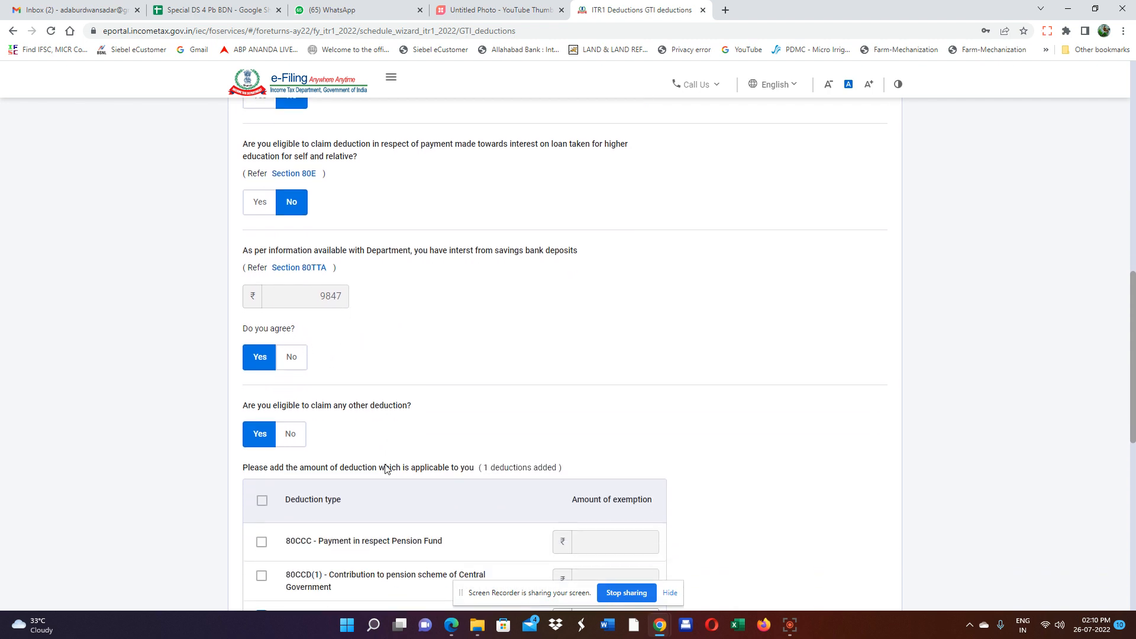
Answer Yes to claiming other deductions and tick the 80CCD(1B) pension contribution.
click(293, 435)
click(258, 434)
scroll(336, 457, down, 3)
scroll(335, 457, down, 1)
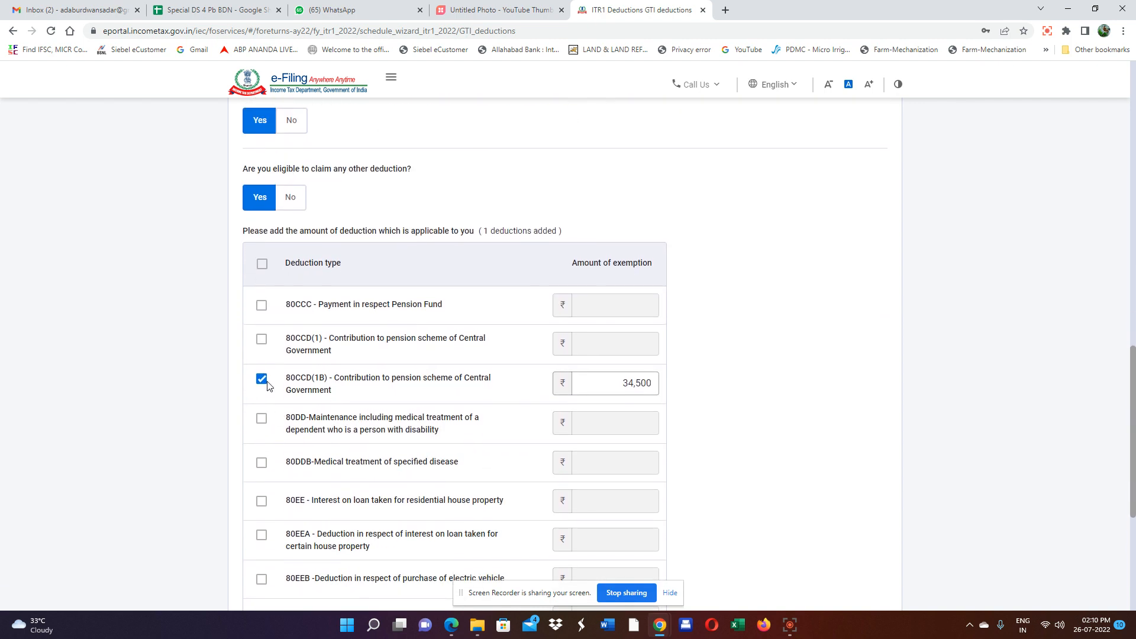
click(261, 381)
click(262, 382)
Enter 34500 as the 80CCD(1B) amount and continue to Verify your deductions.
click(600, 382)
text(34500)
scroll(718, 360, down, 4)
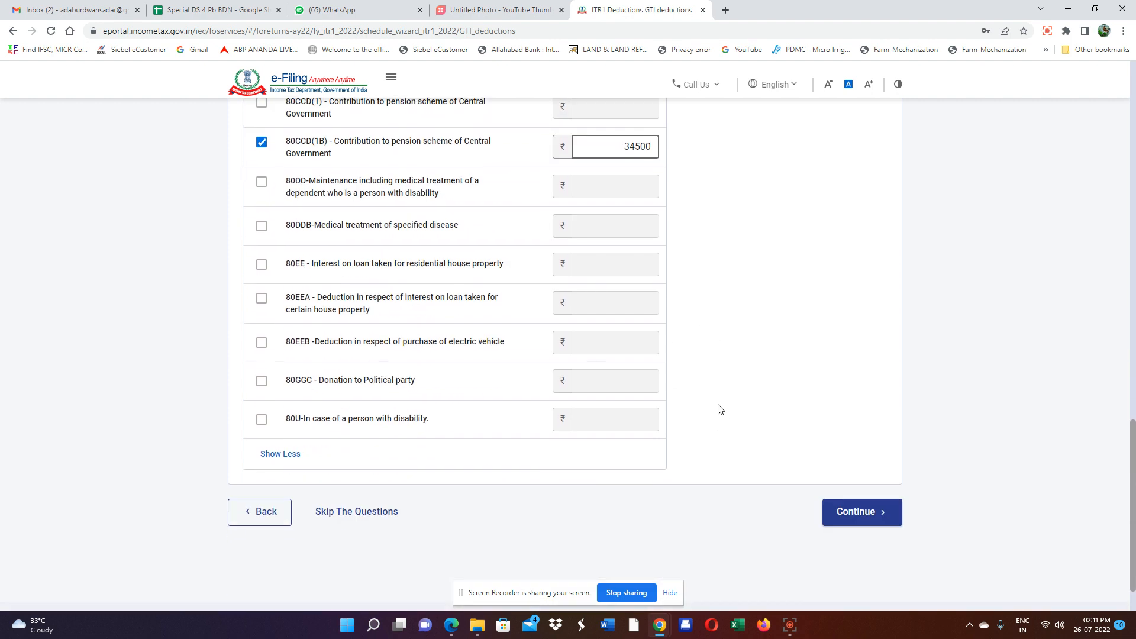
click(843, 516)
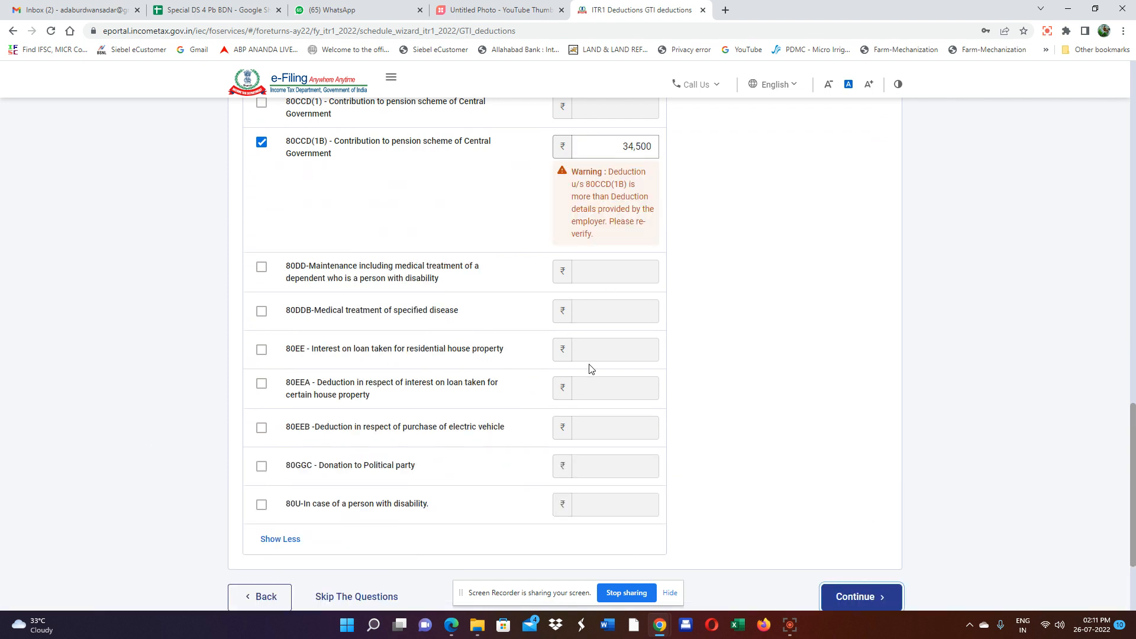
scroll(591, 370, up, 2)
scroll(591, 369, down, 1)
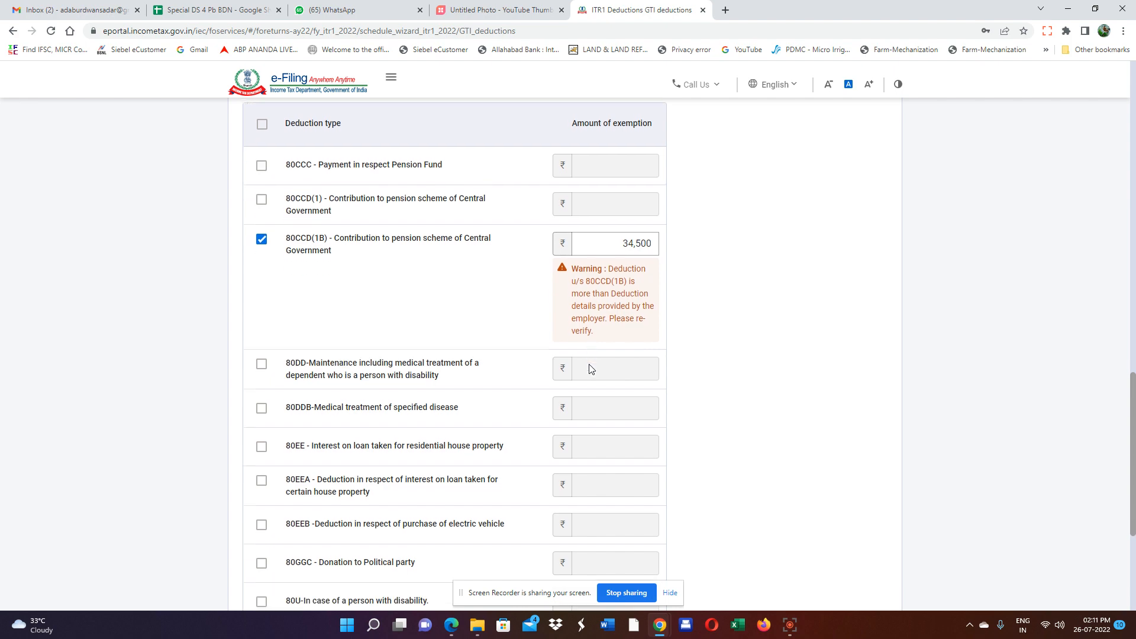
scroll(590, 369, down, 3)
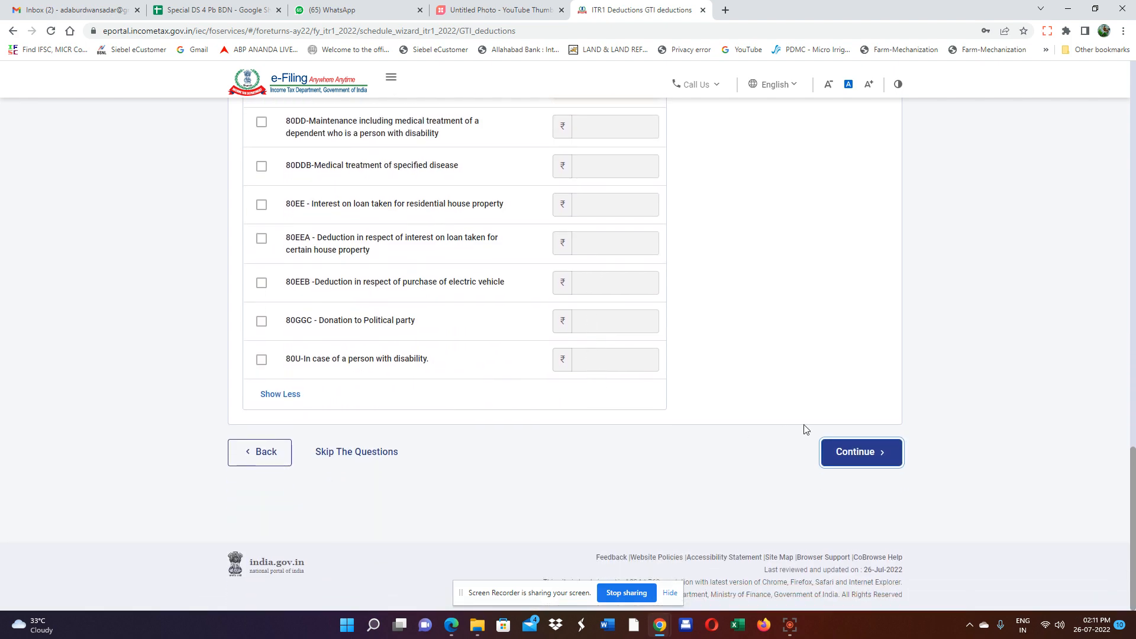
click(850, 461)
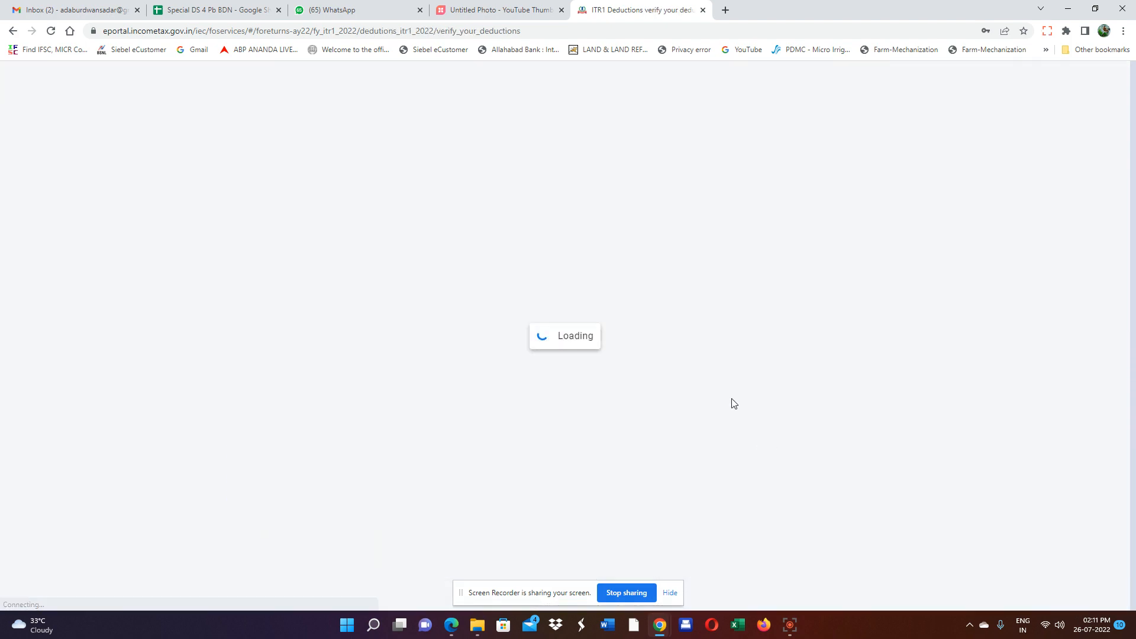
Review the 80C, 80TTA and 80CCD(1B) deduction cards totalling ₹1,94,347 and confirm them.
scroll(689, 307, up, 3)
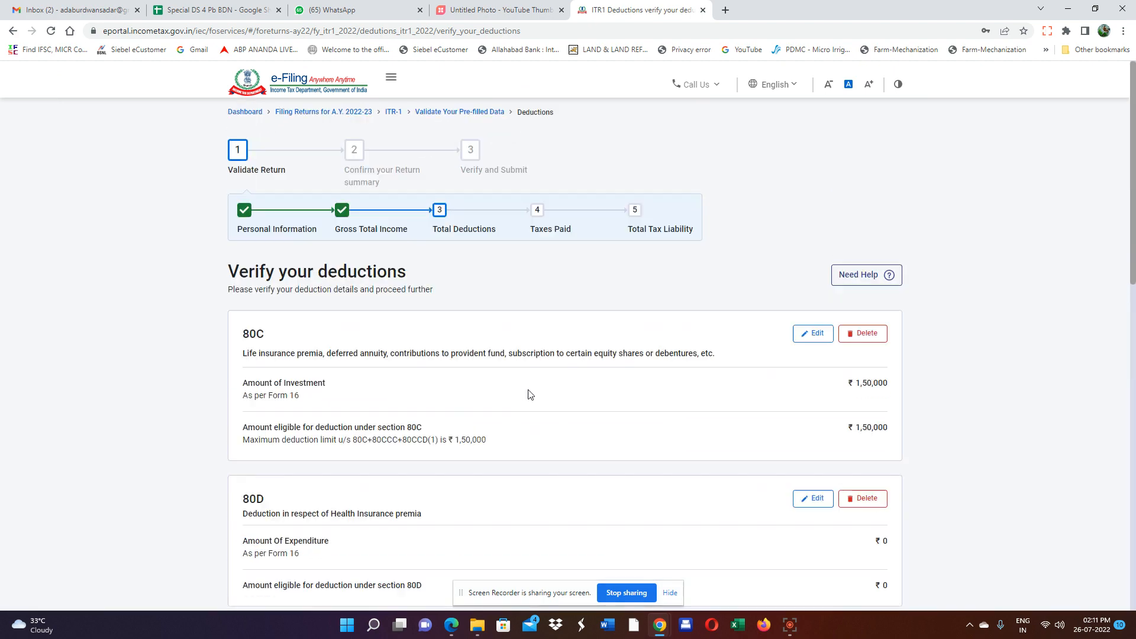
scroll(533, 403, up, 2)
scroll(250, 409, down, 3)
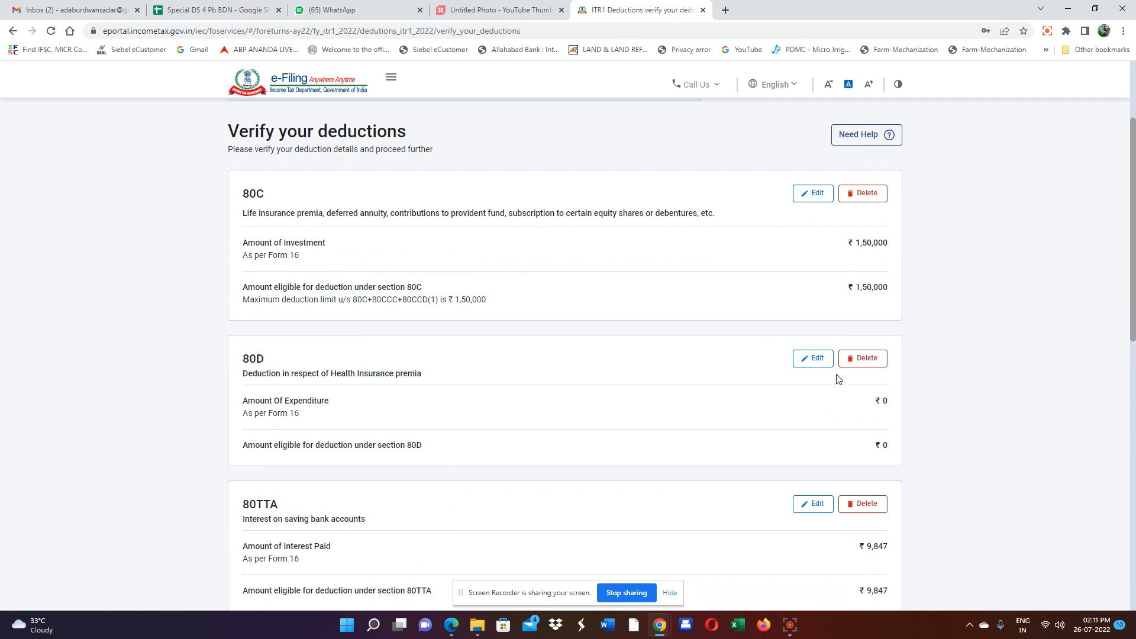
scroll(856, 379, down, 2)
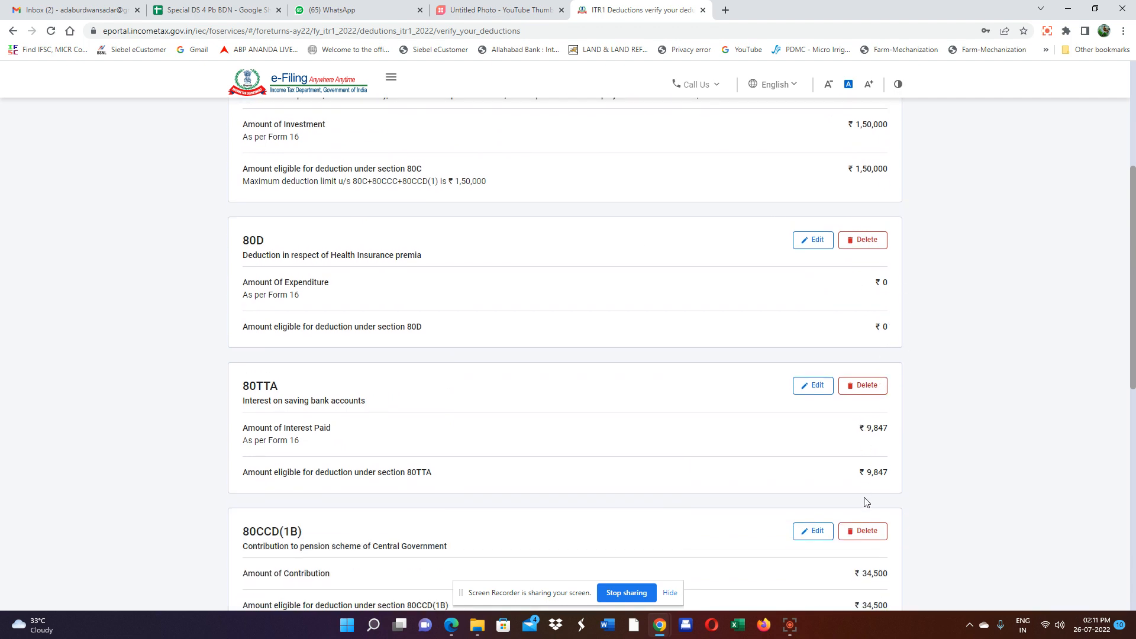
scroll(905, 377, down, 2)
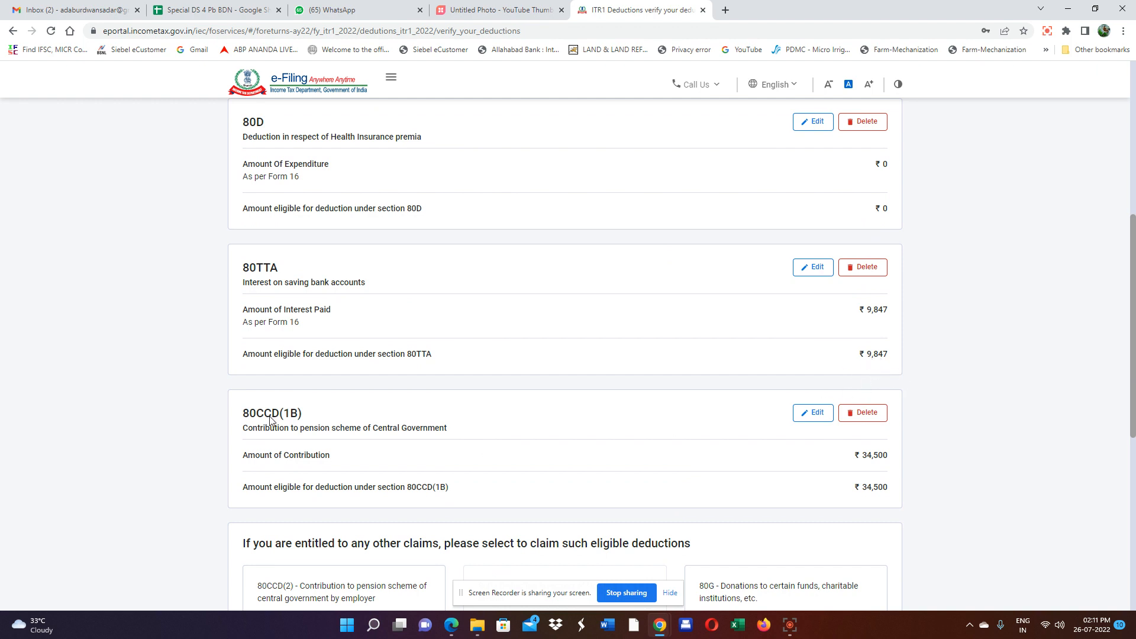
scroll(947, 422, down, 2)
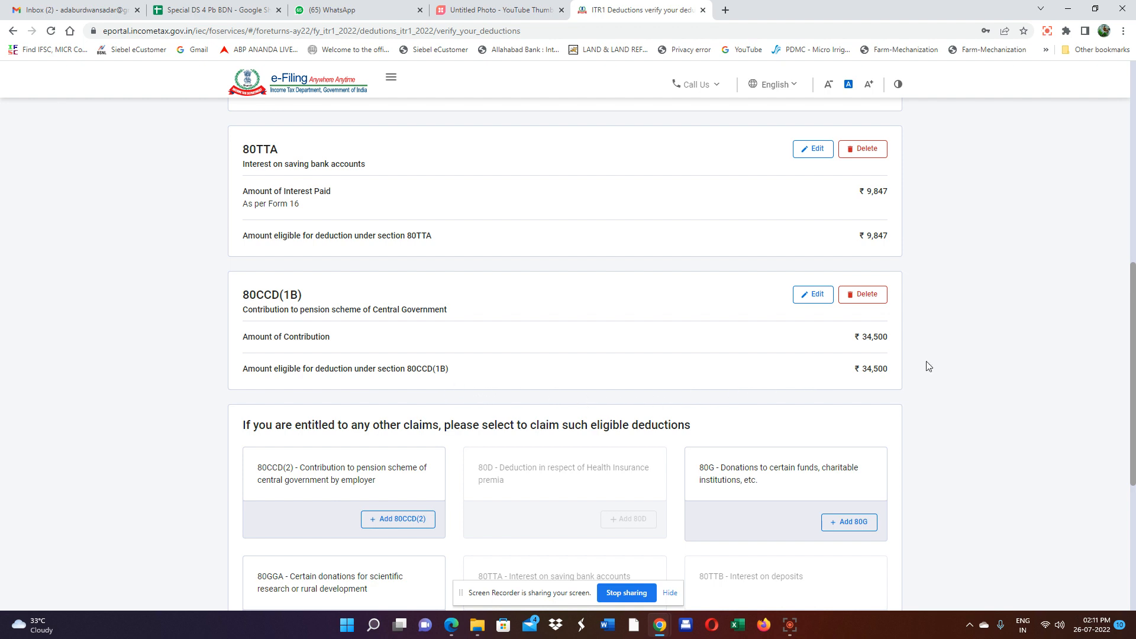
scroll(521, 367, down, 2)
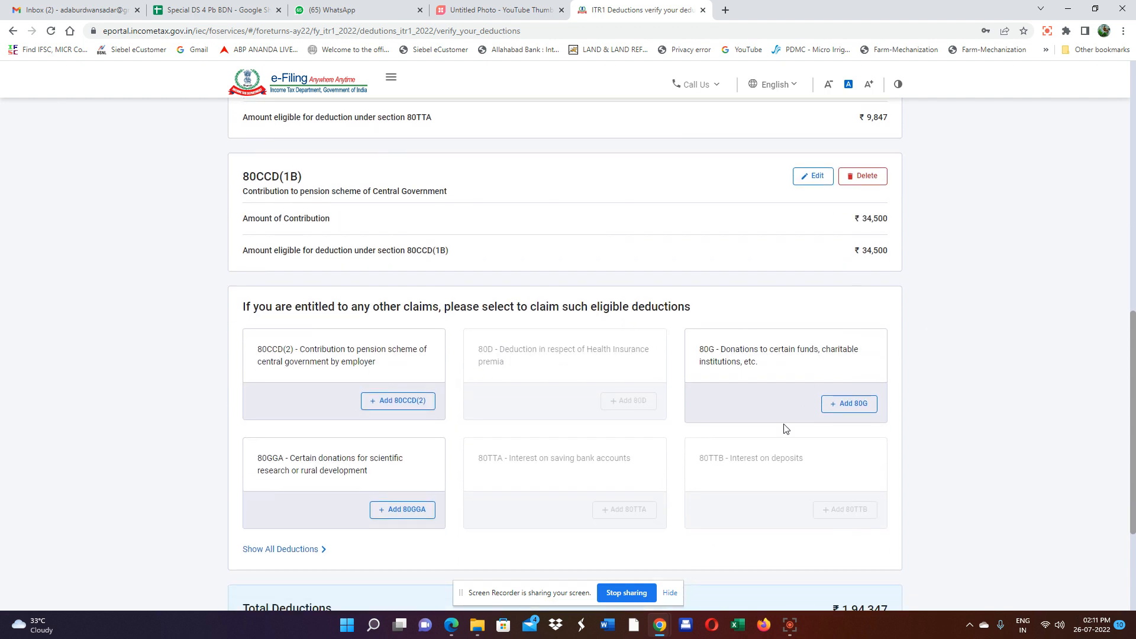
scroll(783, 426, down, 3)
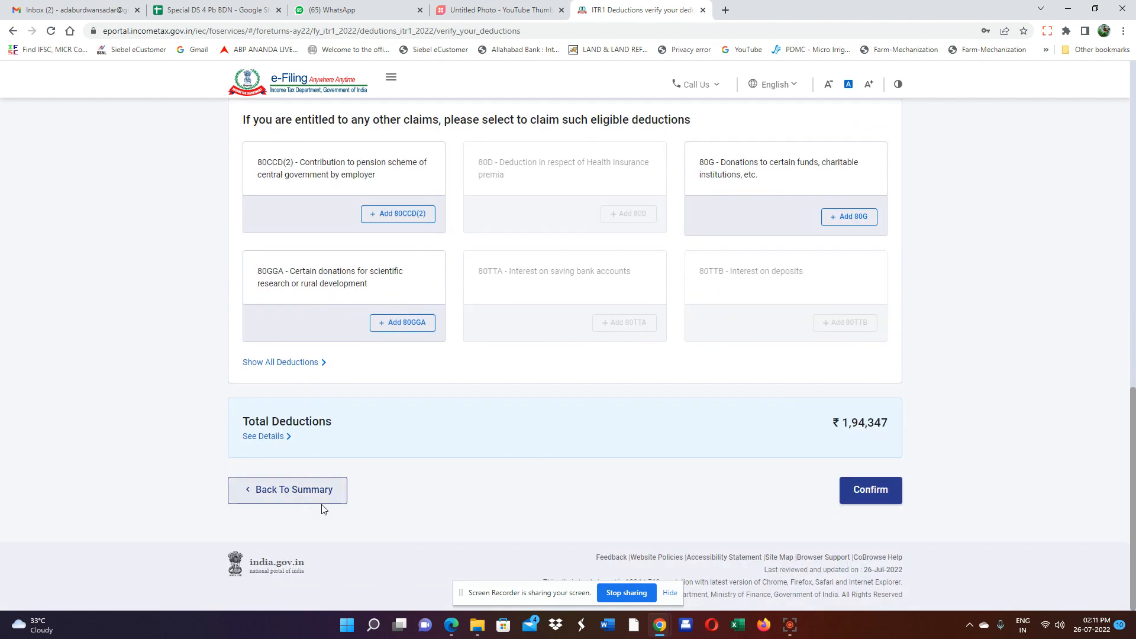
click(875, 491)
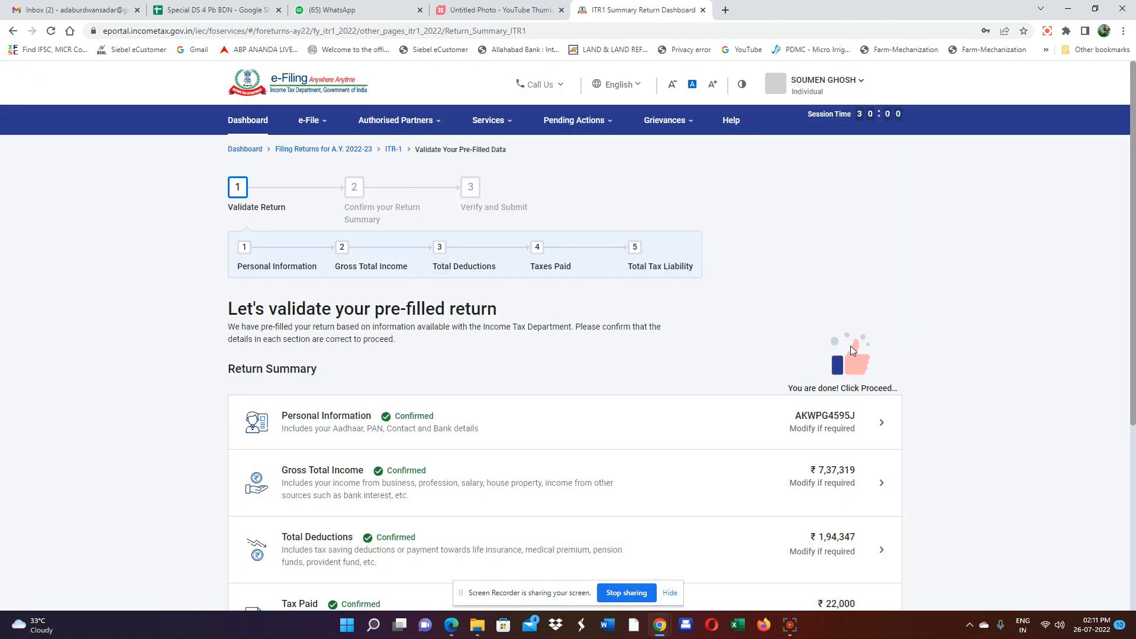
scroll(850, 345, down, 2)
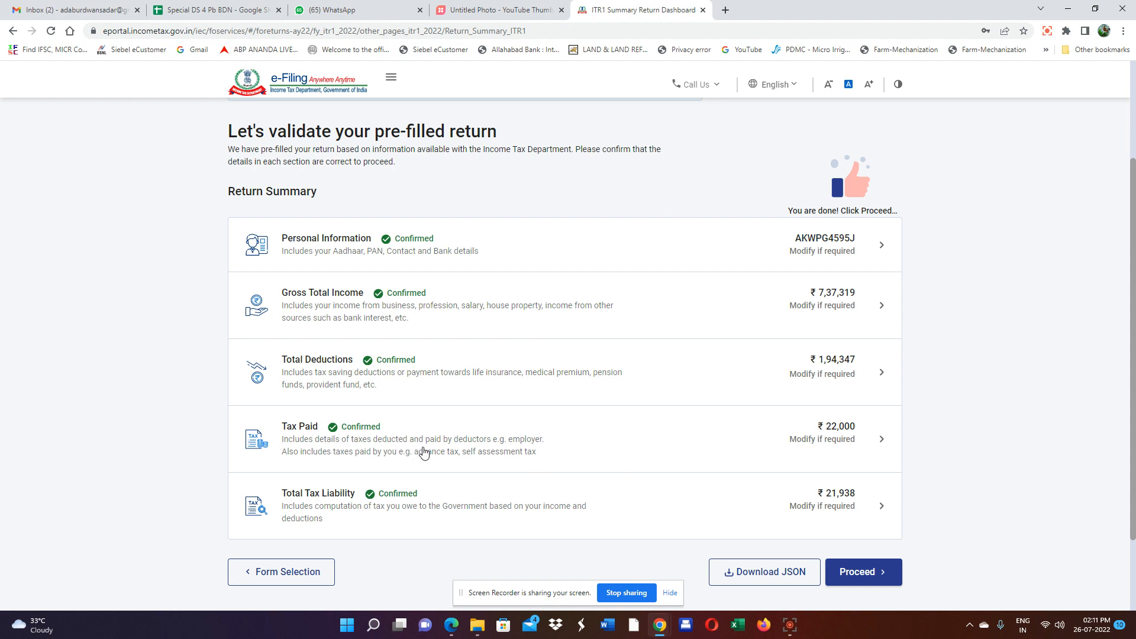
scroll(423, 452, up, 2)
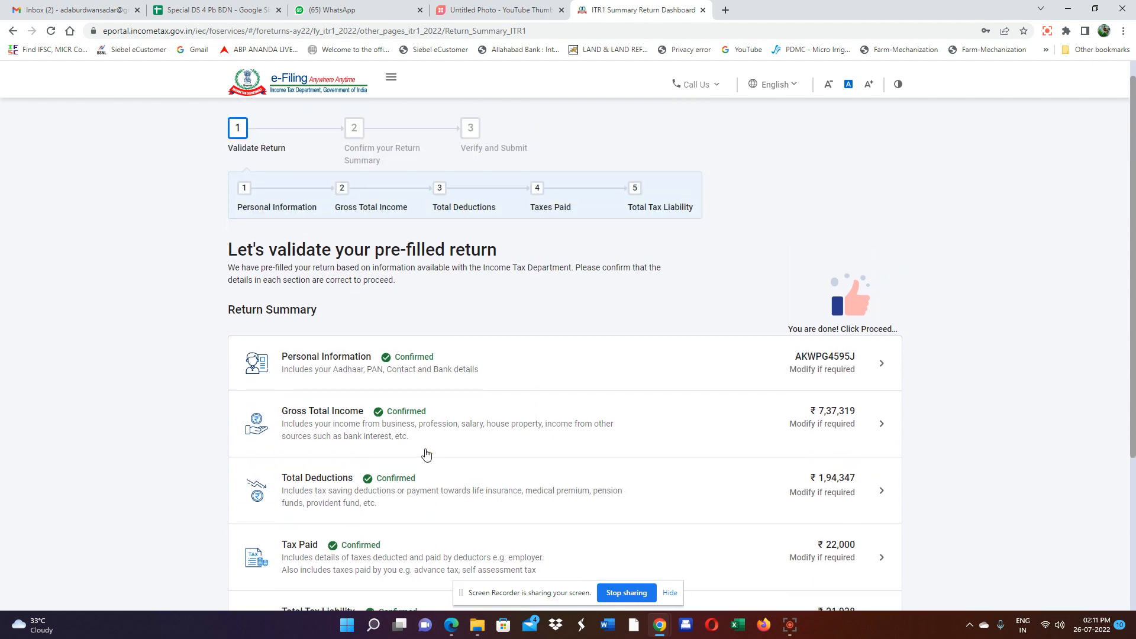
scroll(425, 456, down, 3)
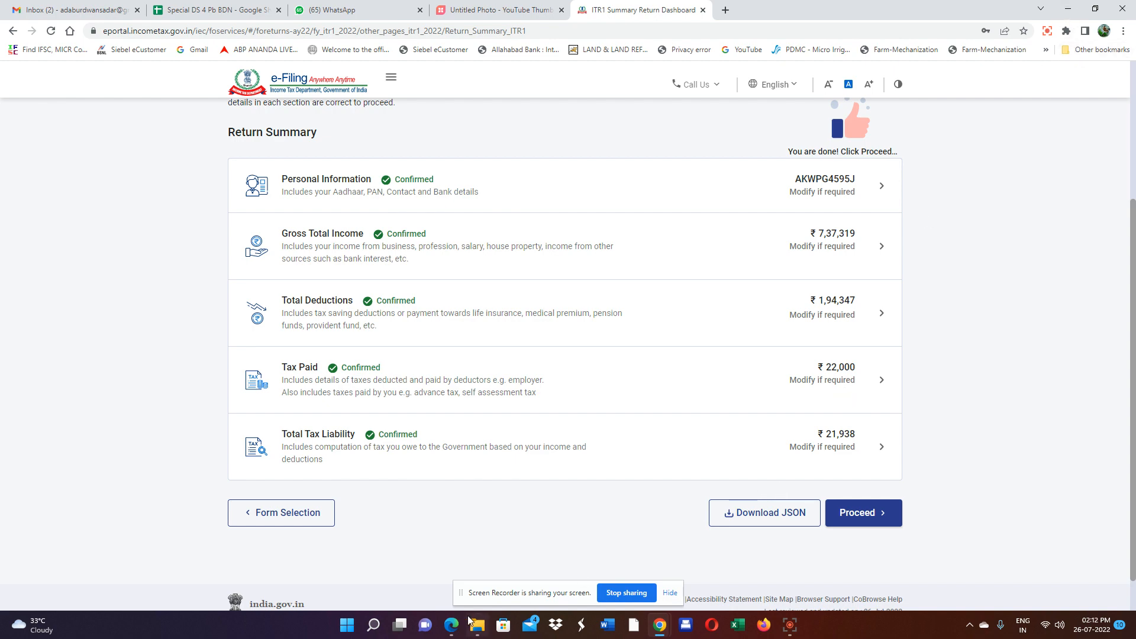
Zoom in on the Form 26AS PDF to check the ₹22,000 TDS, then return to the ITR-1 Return Summary.
click(454, 627)
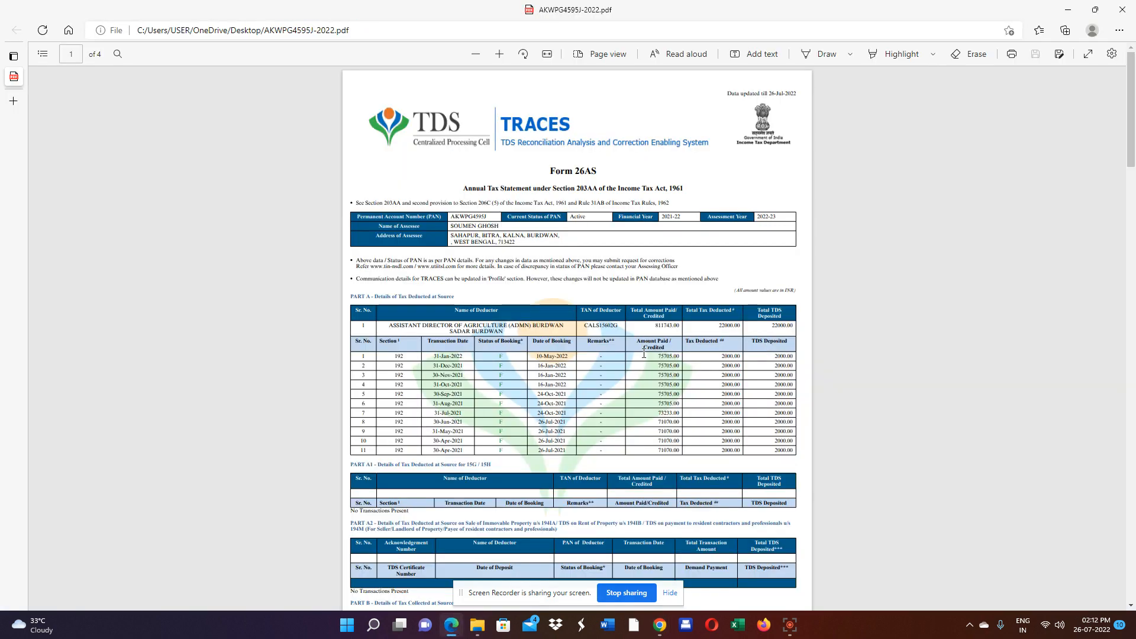
scroll(561, 320, down, 3)
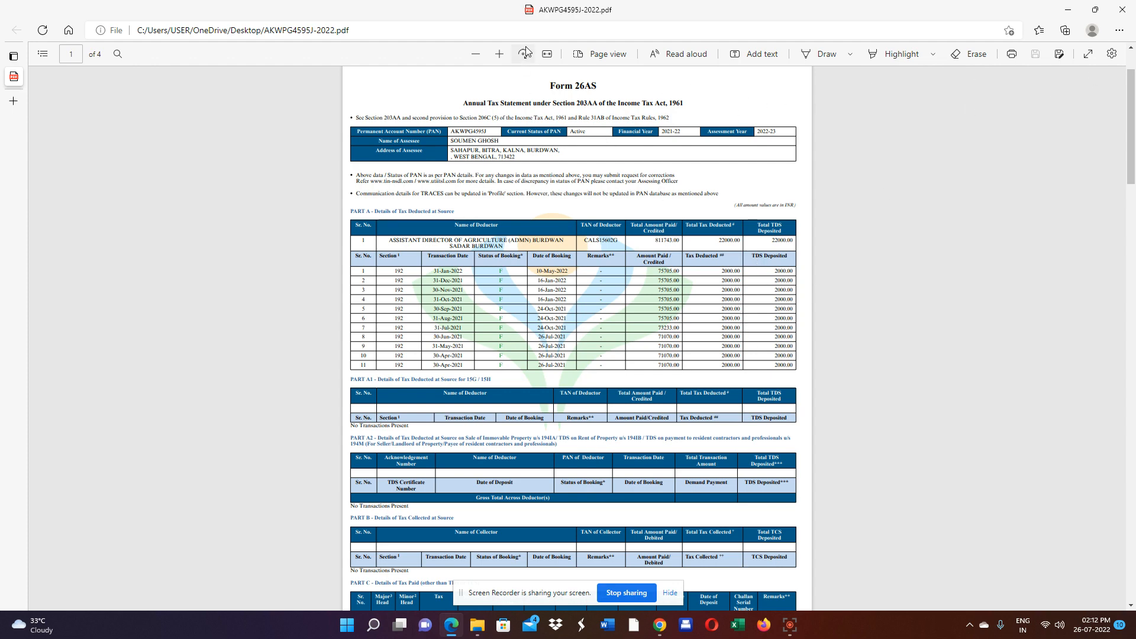
click(500, 53)
click(499, 54)
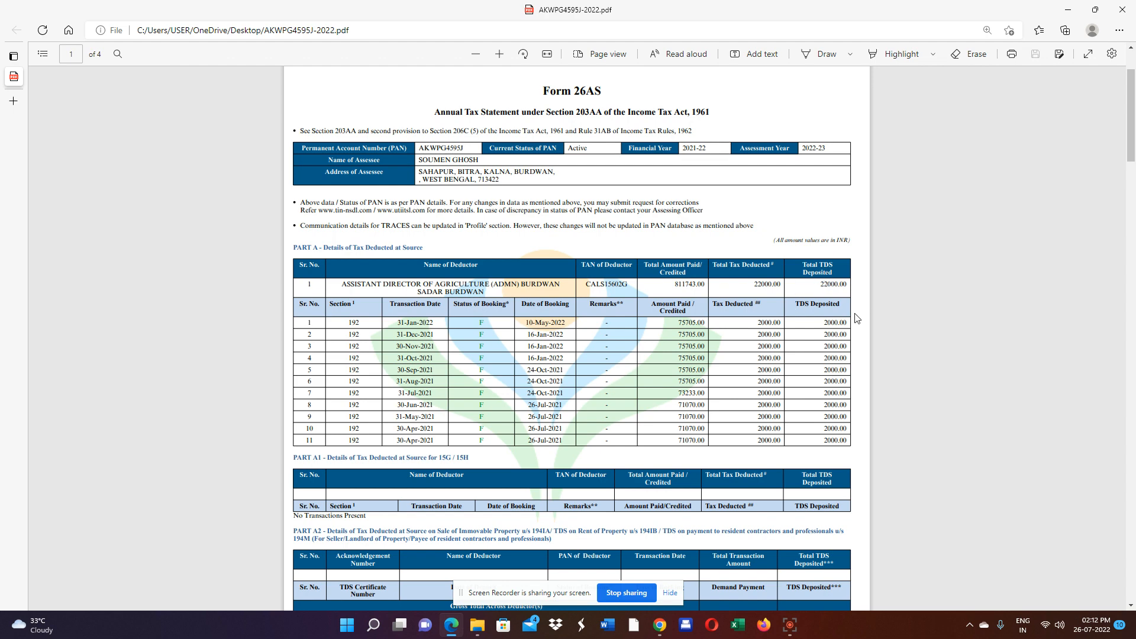
click(660, 625)
click(617, 574)
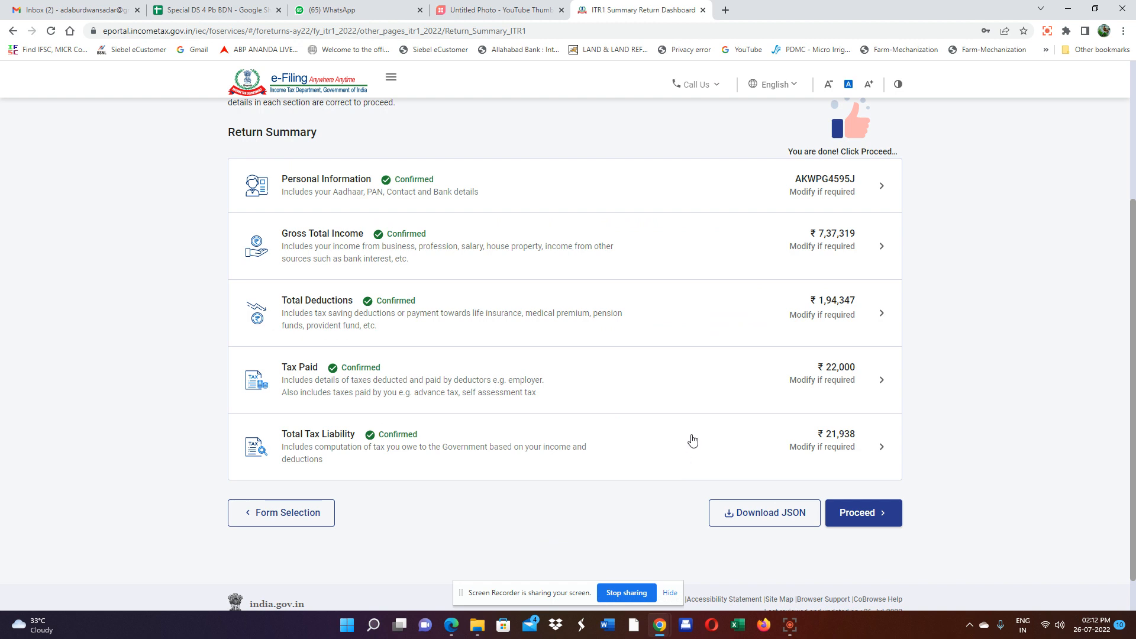
Open Tax Paid, expand the advance and self-assessment tax details, and start a new payment entry.
click(853, 376)
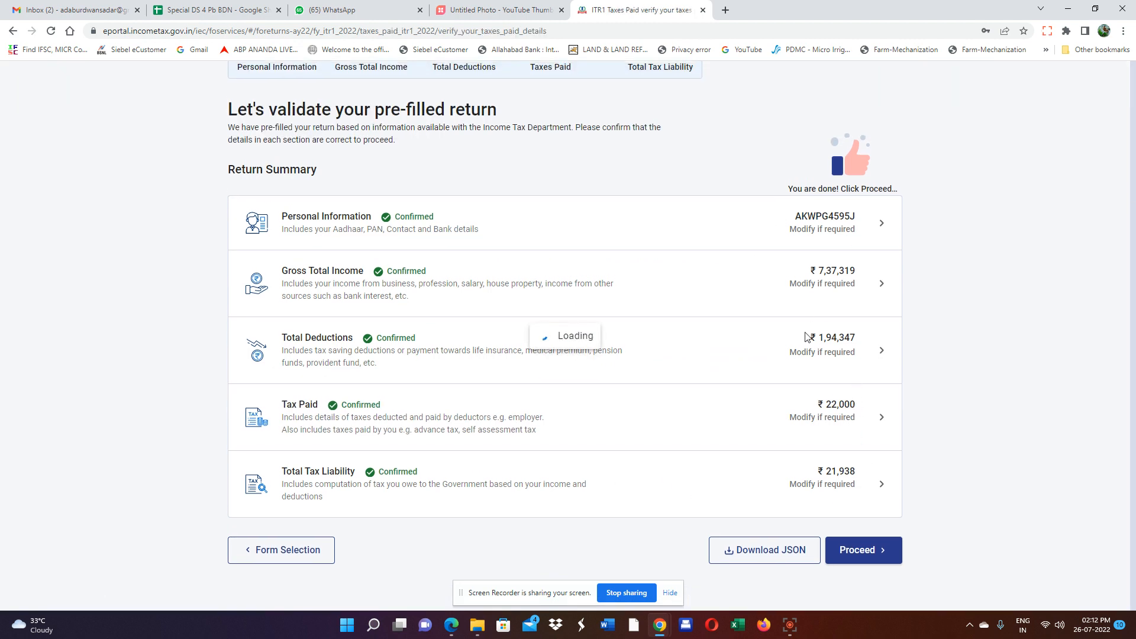
scroll(798, 361, up, 3)
scroll(798, 360, down, 3)
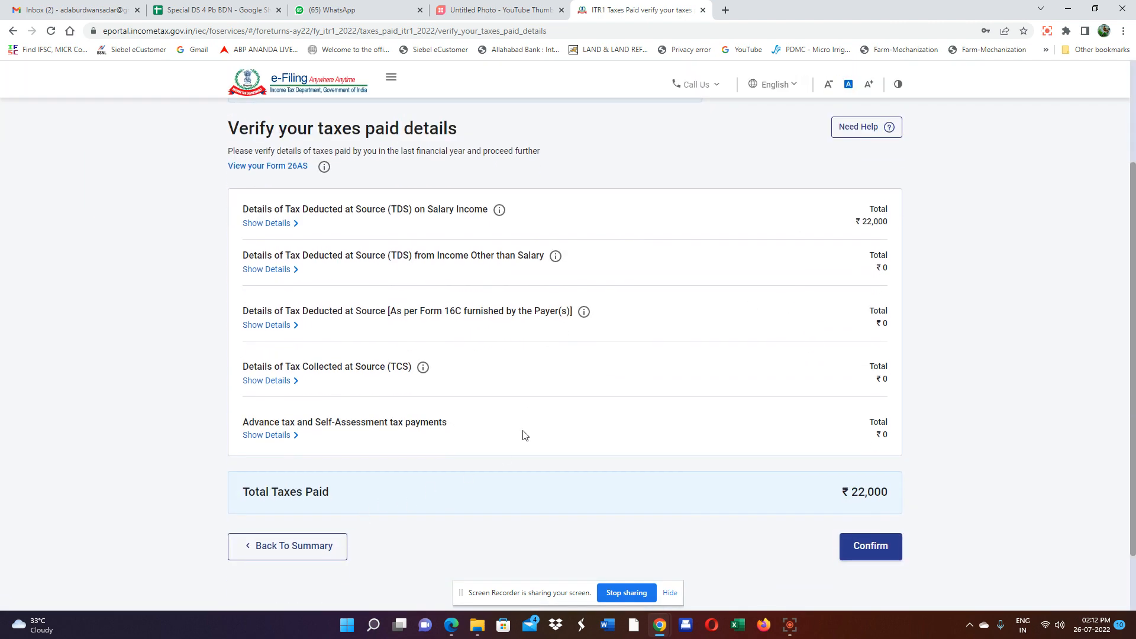
scroll(334, 278, down, 2)
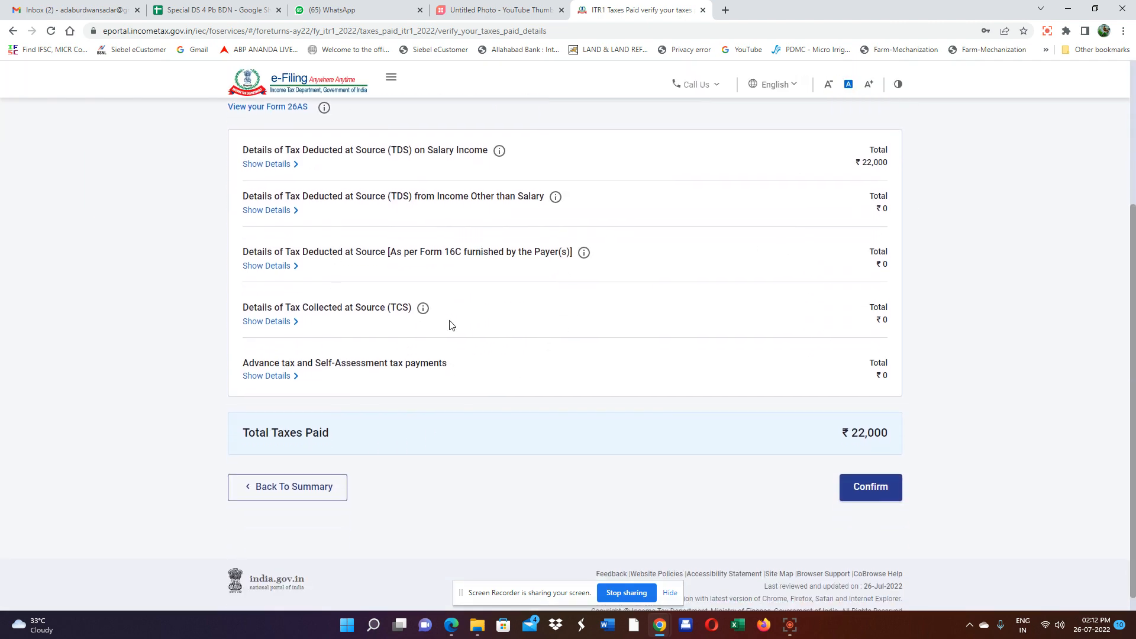
scroll(452, 323, up, 2)
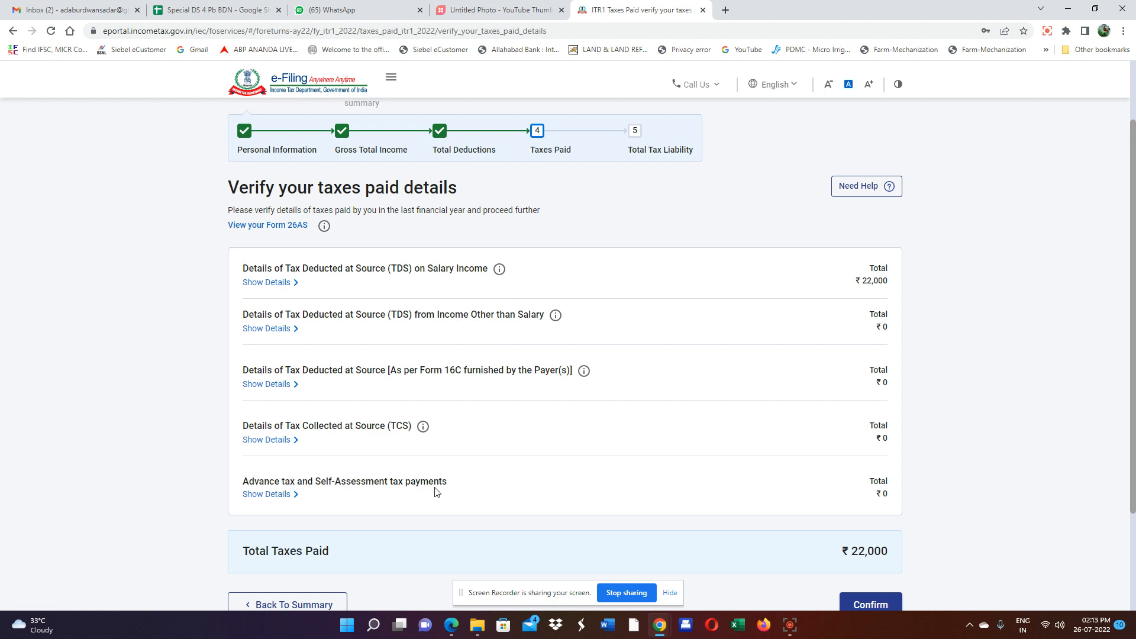
click(268, 494)
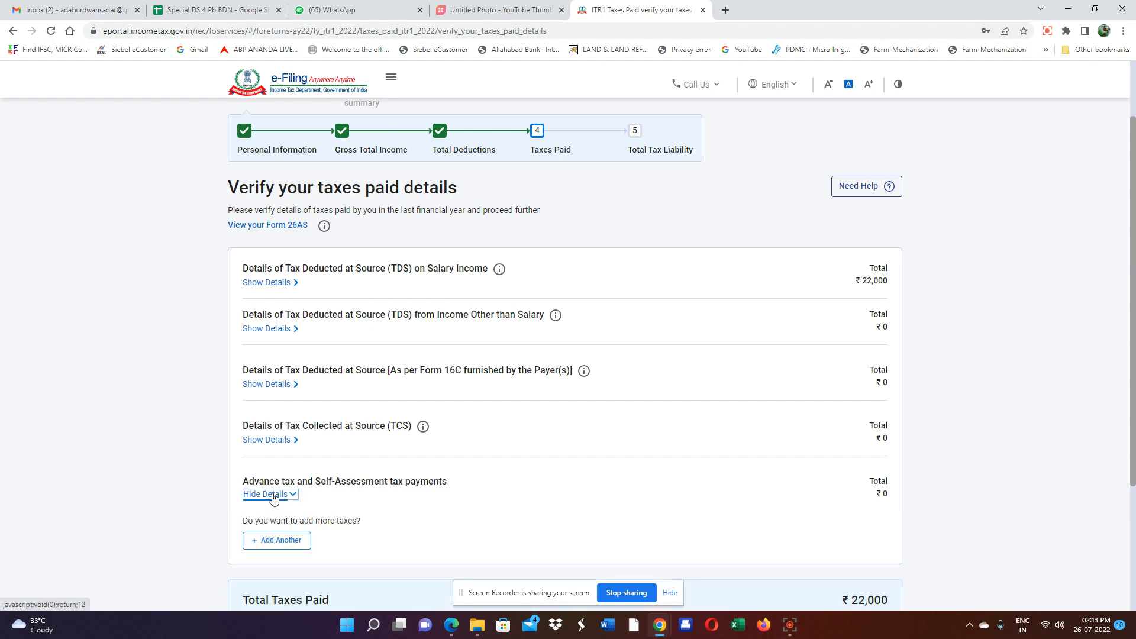
scroll(379, 449, down, 2)
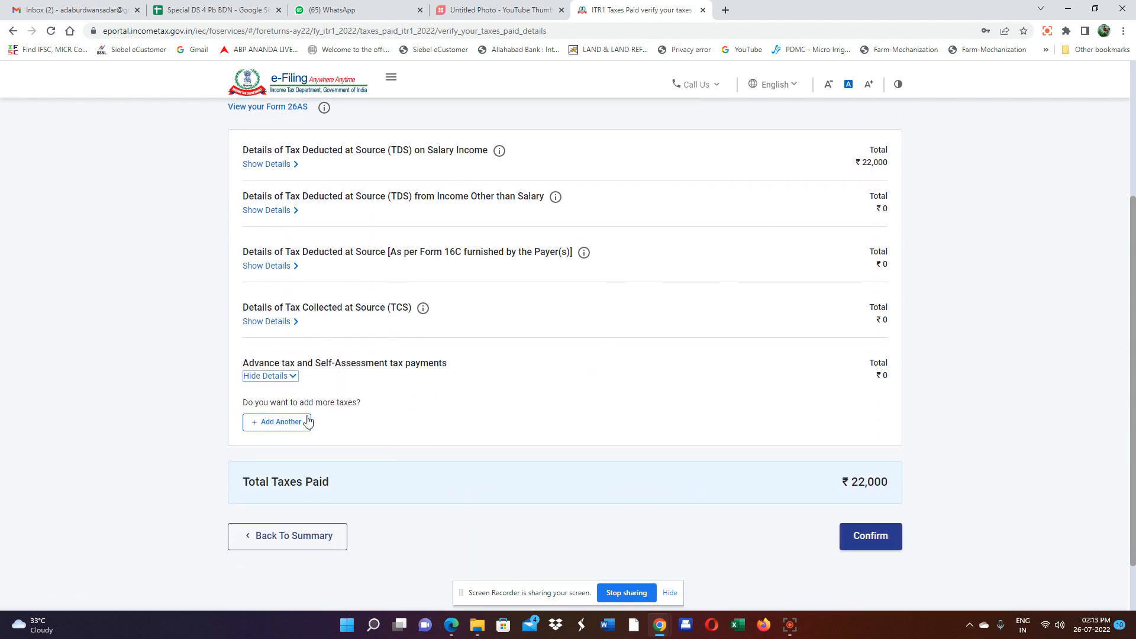
click(286, 425)
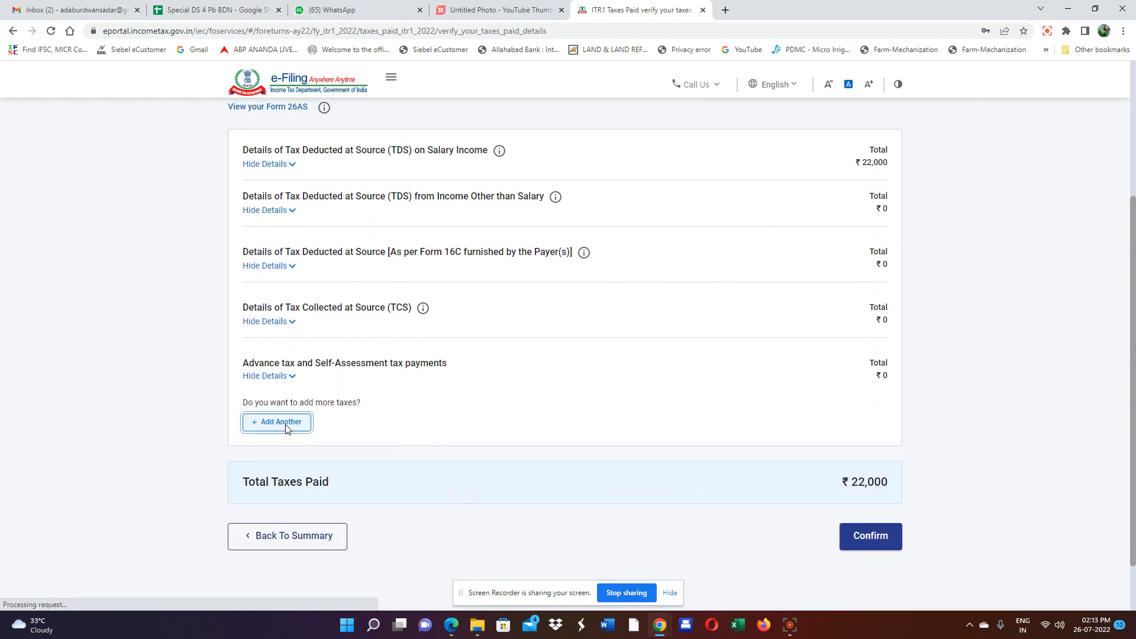
click(261, 266)
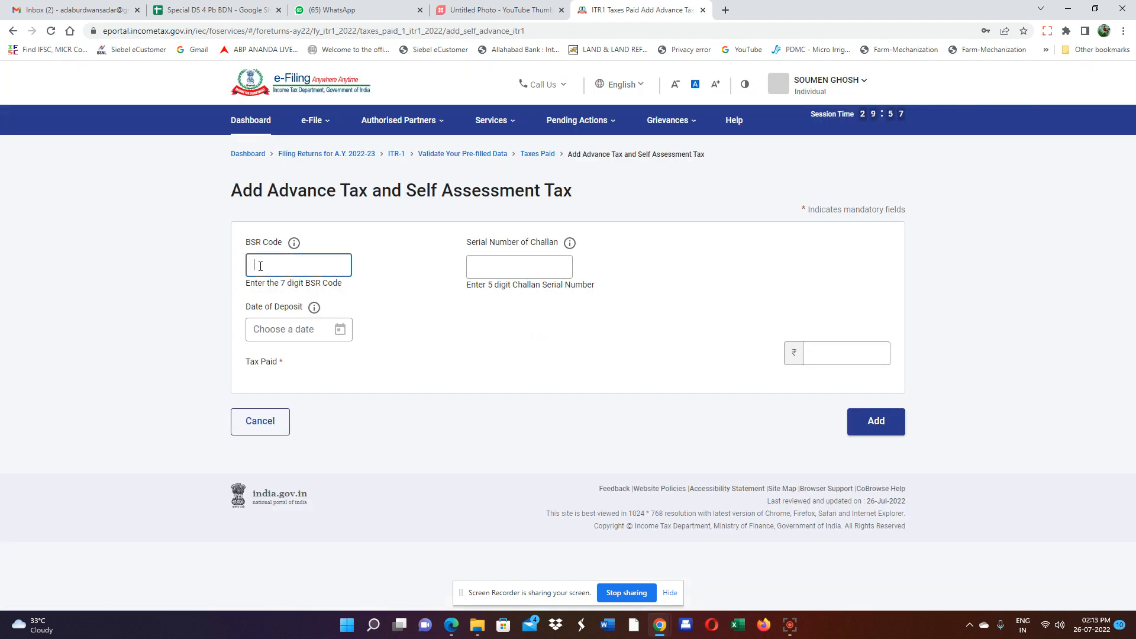
Cancel the blank advance tax entry and confirm the ₹22,000 taxes paid.
click(500, 263)
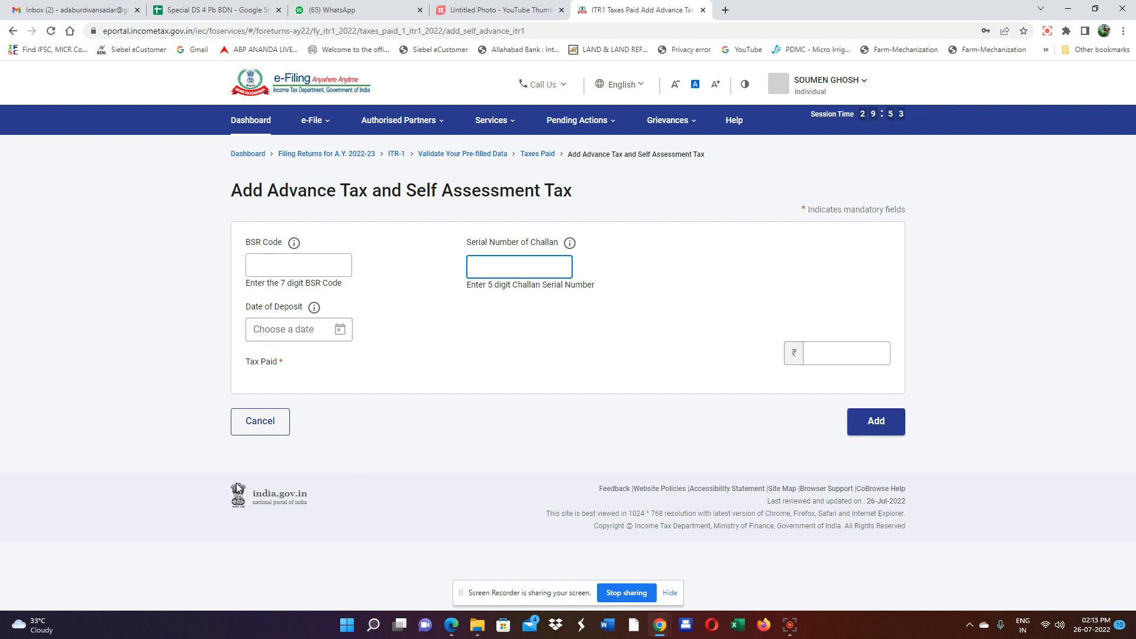
click(275, 433)
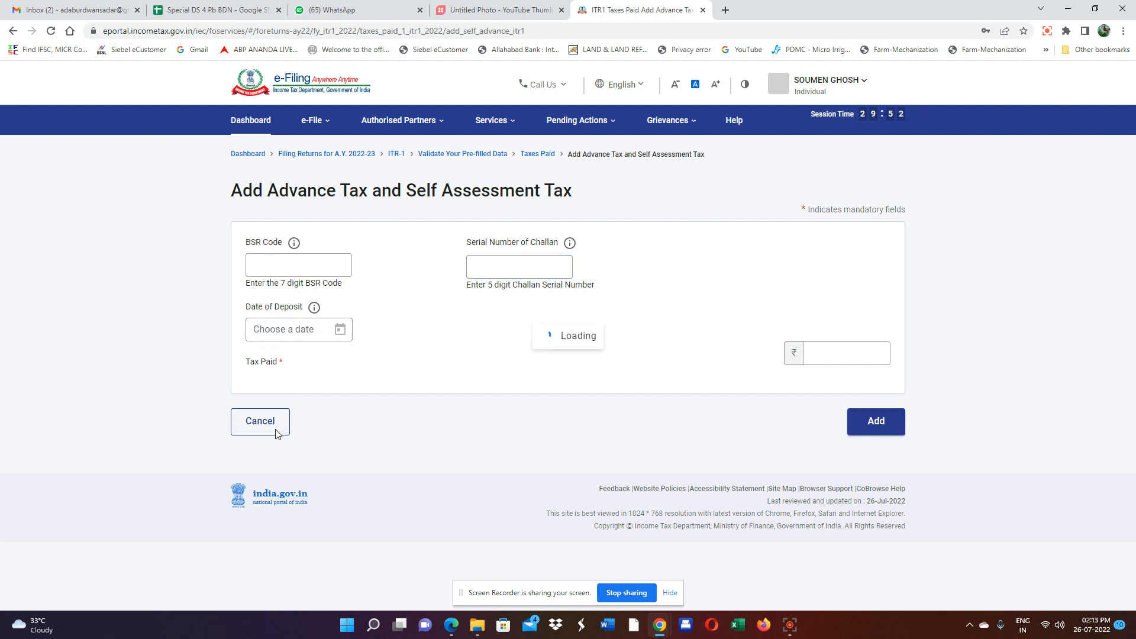
scroll(598, 389, down, 3)
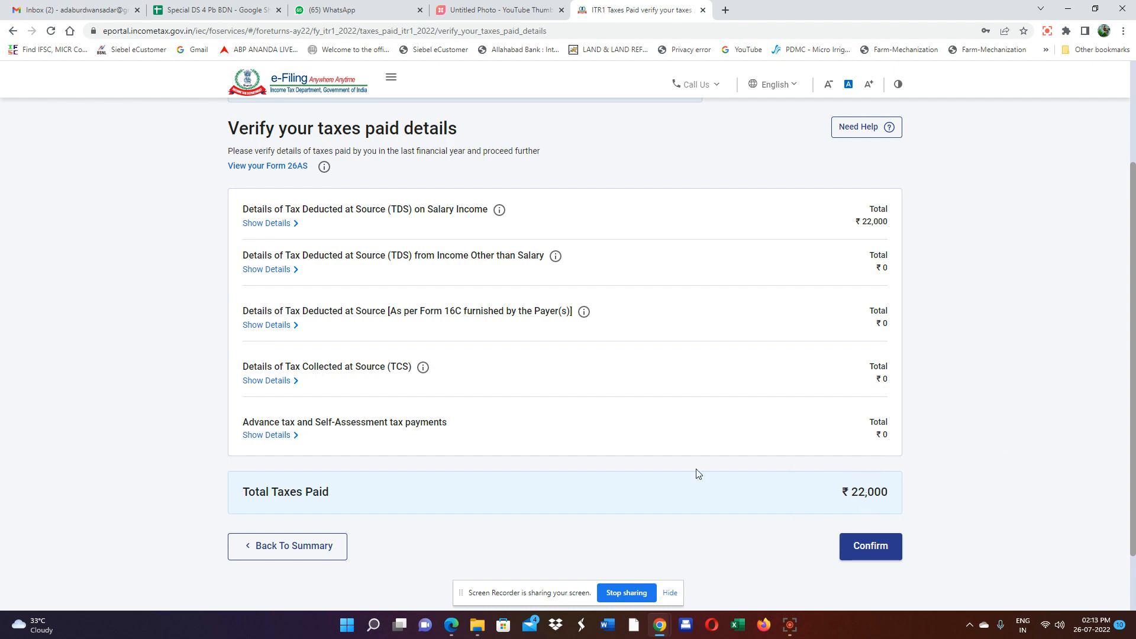
click(870, 545)
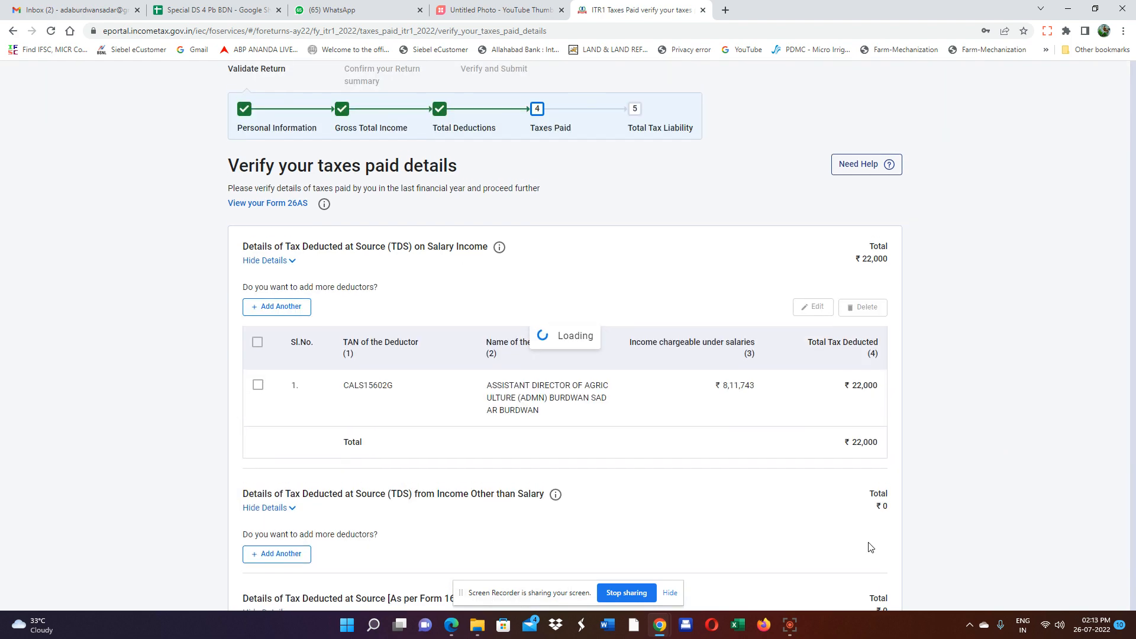
scroll(880, 490, down, 4)
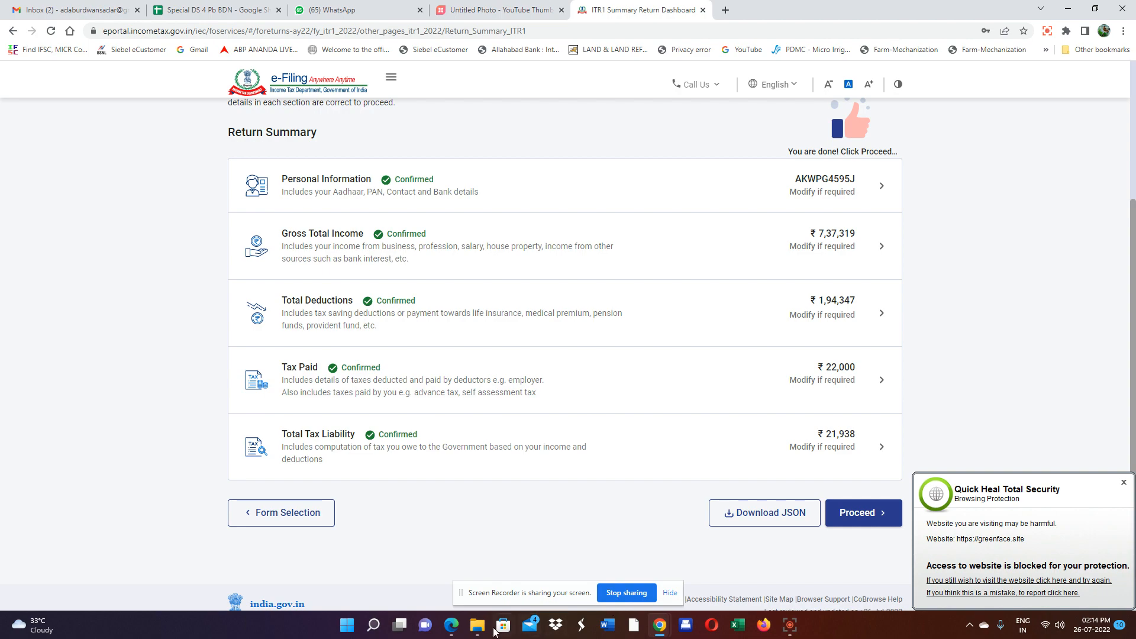
click(456, 632)
scroll(572, 386, down, 6)
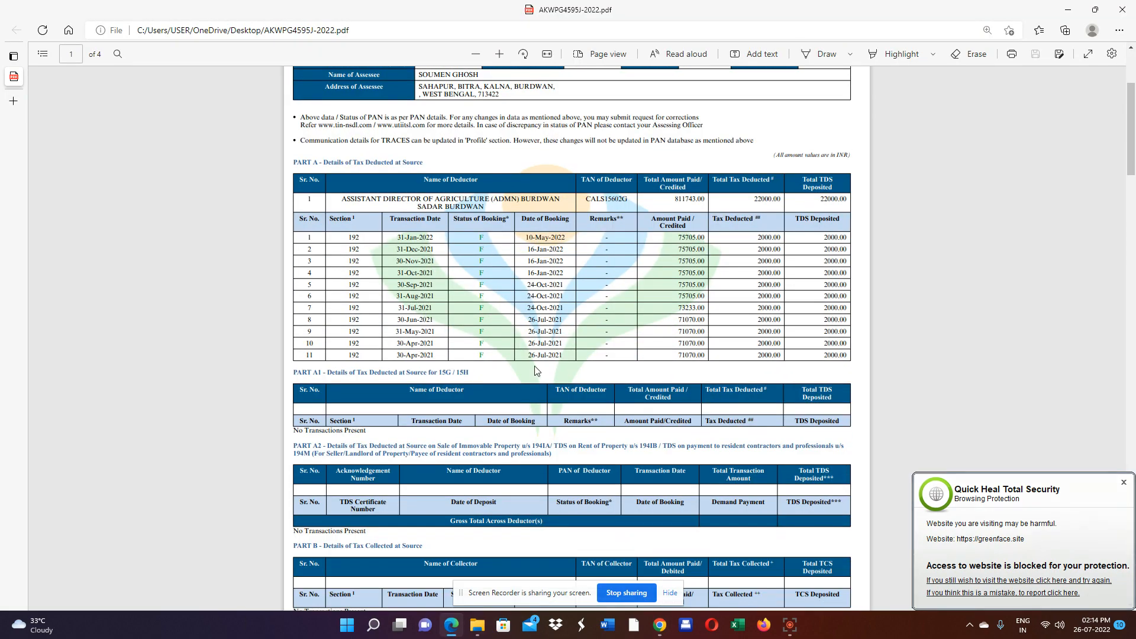
scroll(573, 386, up, 5)
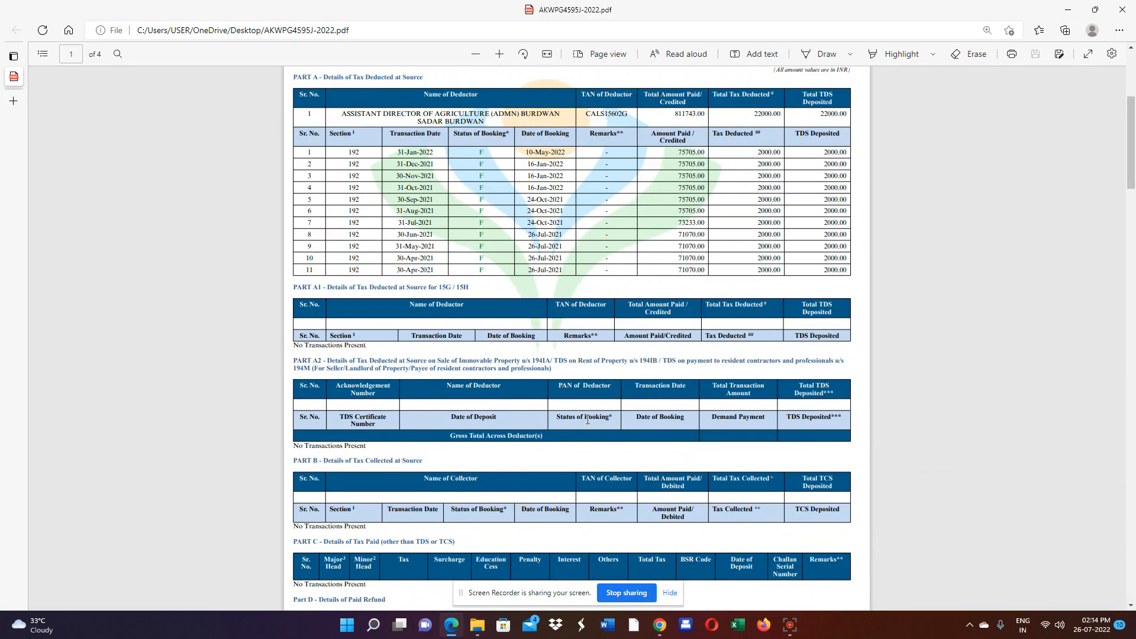
scroll(464, 334, down, 1)
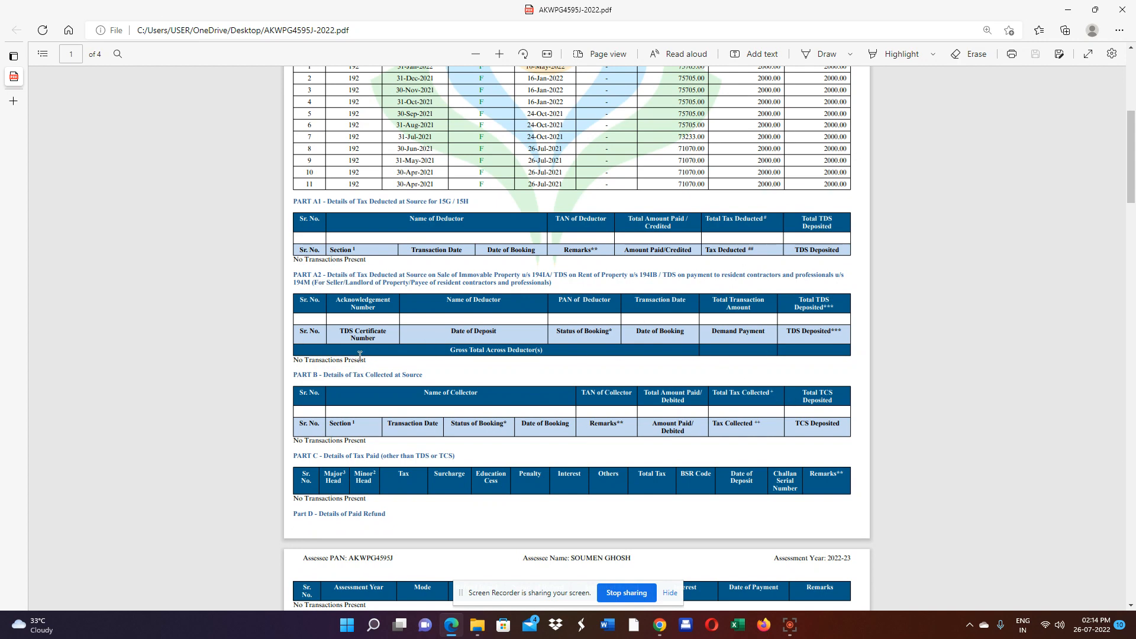
scroll(480, 438, down, 7)
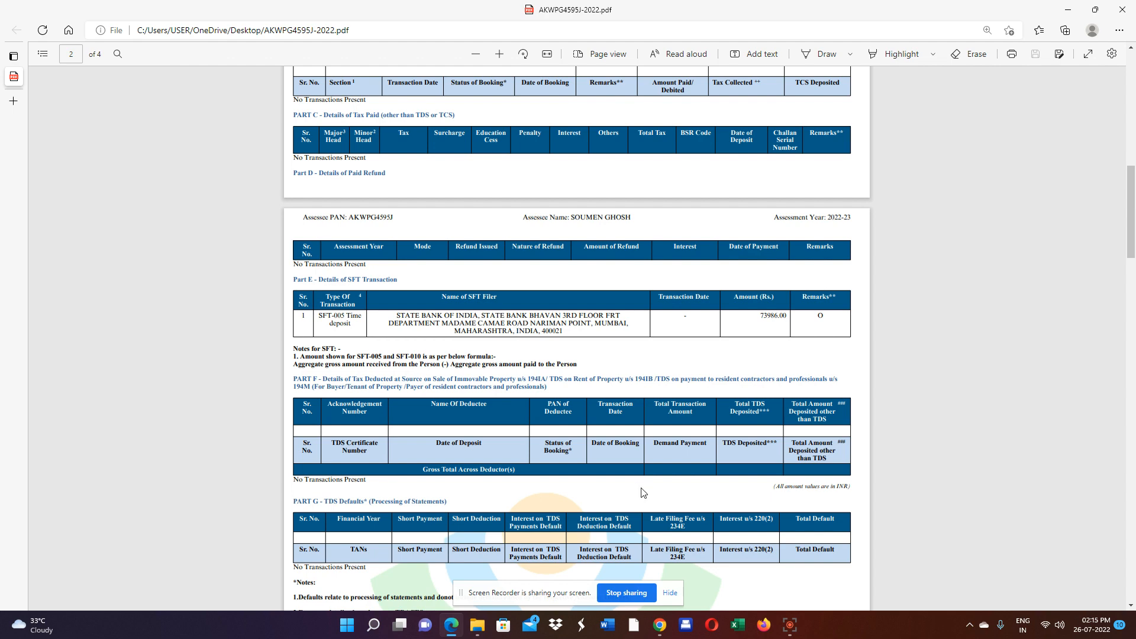
mouse_move(658, 623)
click(619, 573)
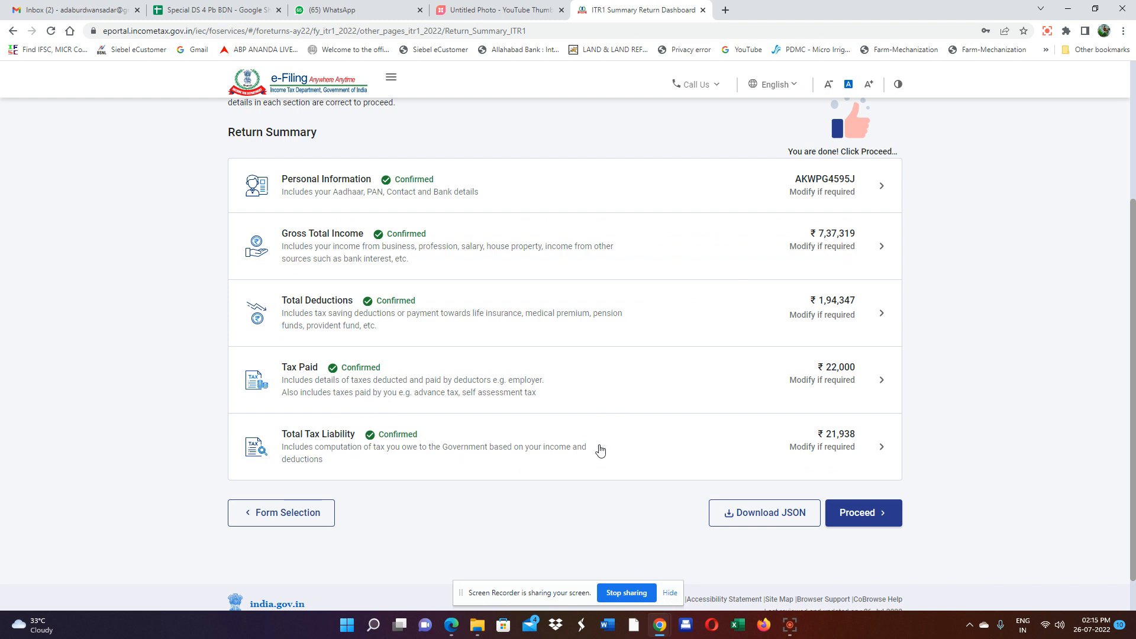
Review the Total Tax Liability computation of ₹21,938 and confirm it.
click(823, 446)
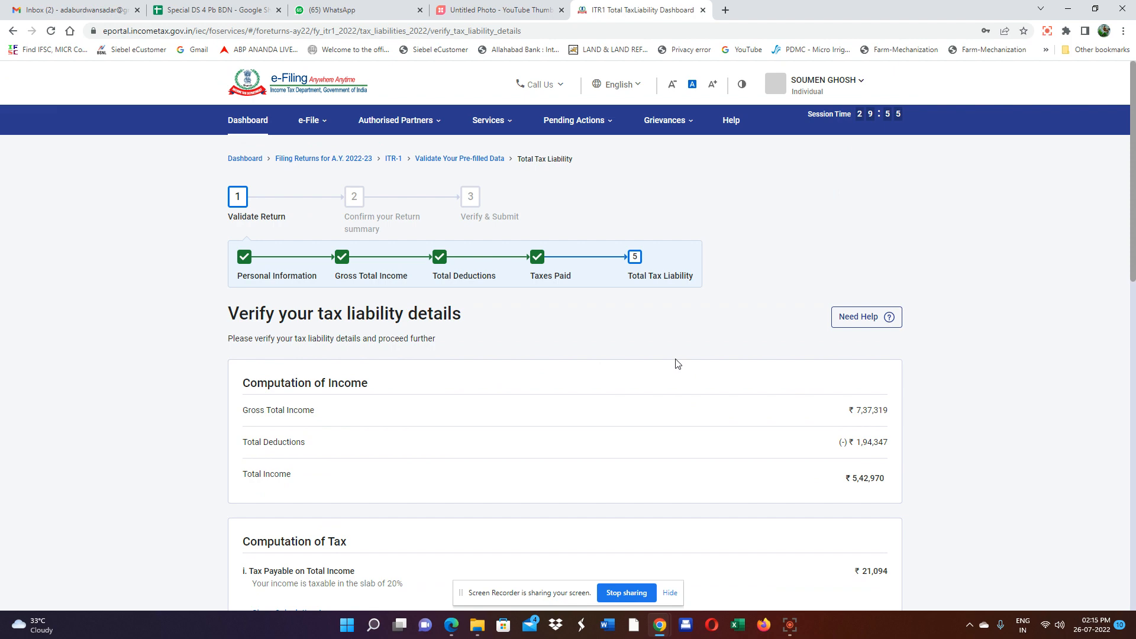
scroll(677, 363, down, 3)
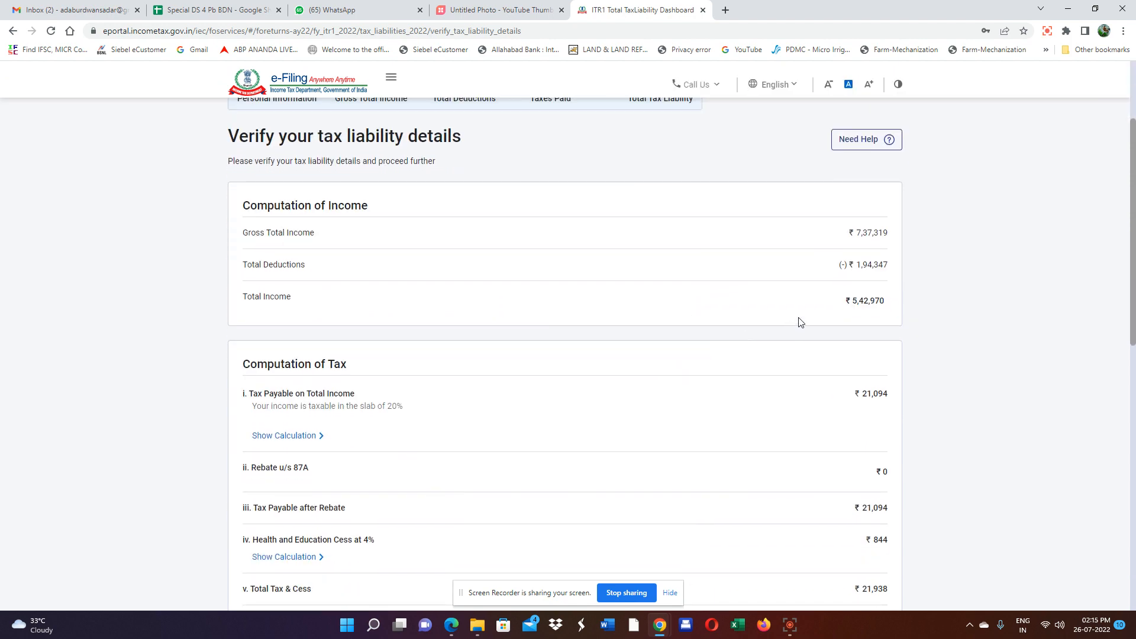
scroll(821, 325, down, 7)
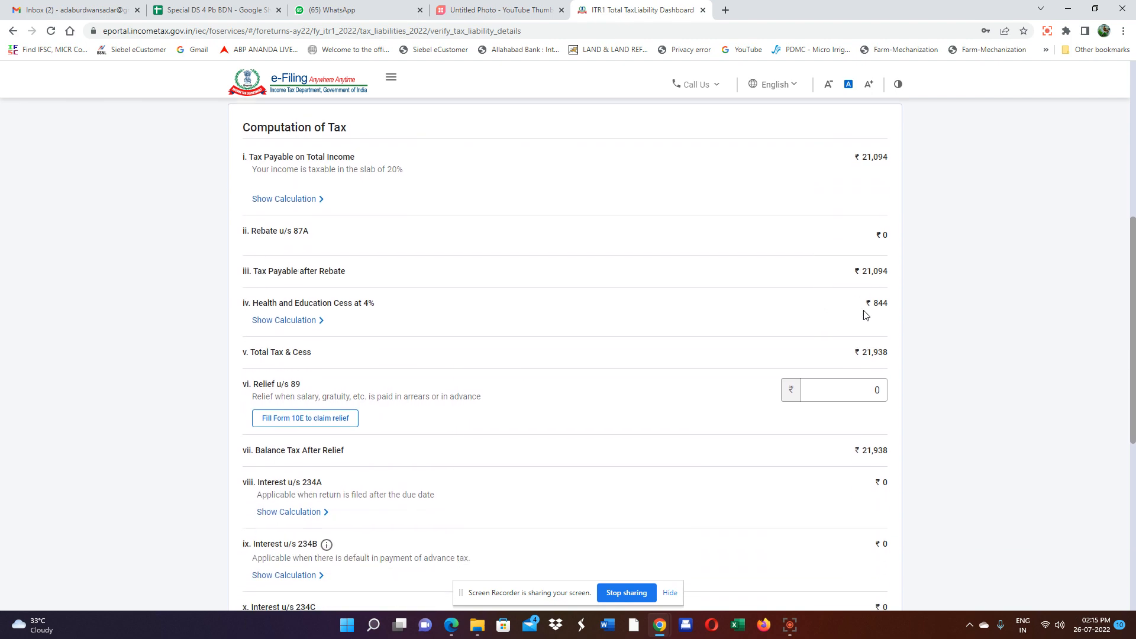
scroll(875, 362, down, 4)
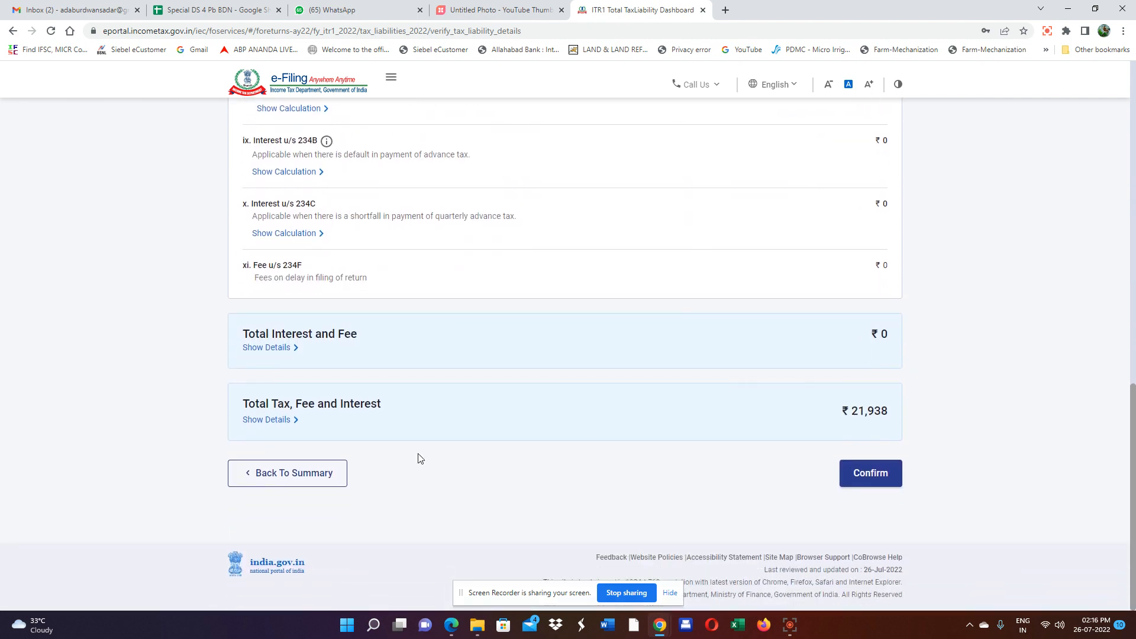
click(871, 475)
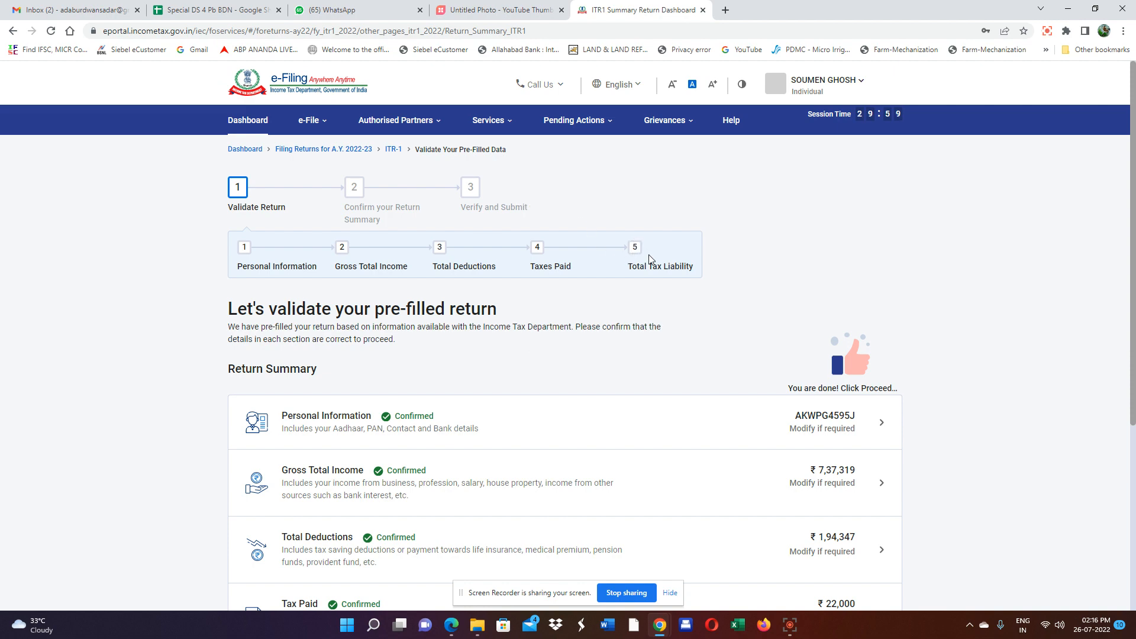
Proceed to the Tax Summary showing ₹5,42,970 taxable income and a ₹60 refund.
scroll(628, 296, down, 5)
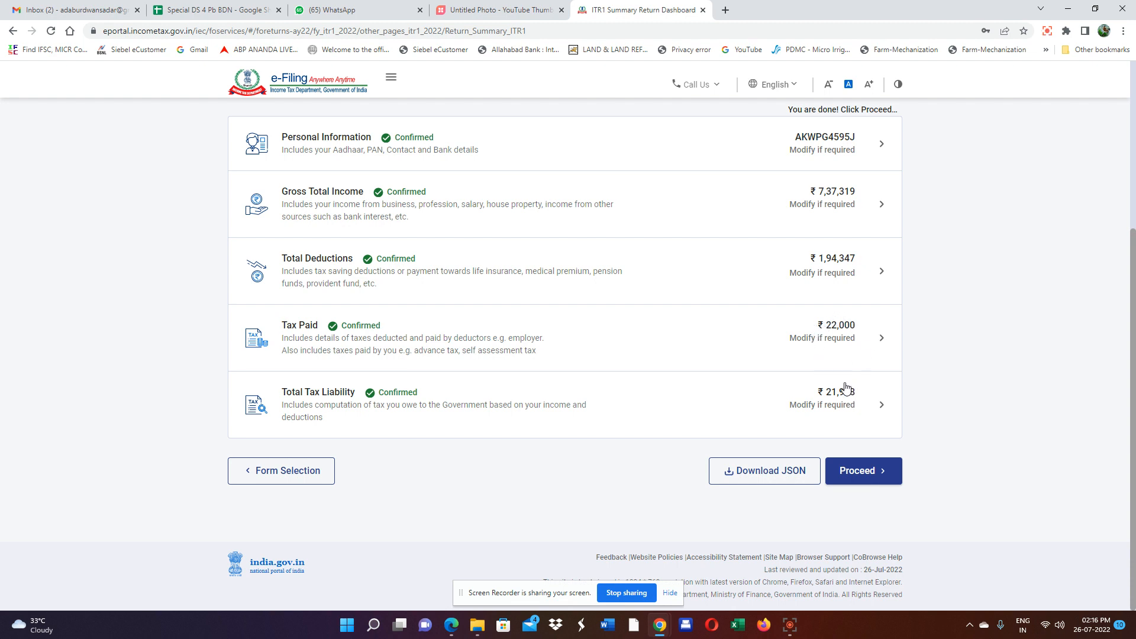
click(861, 473)
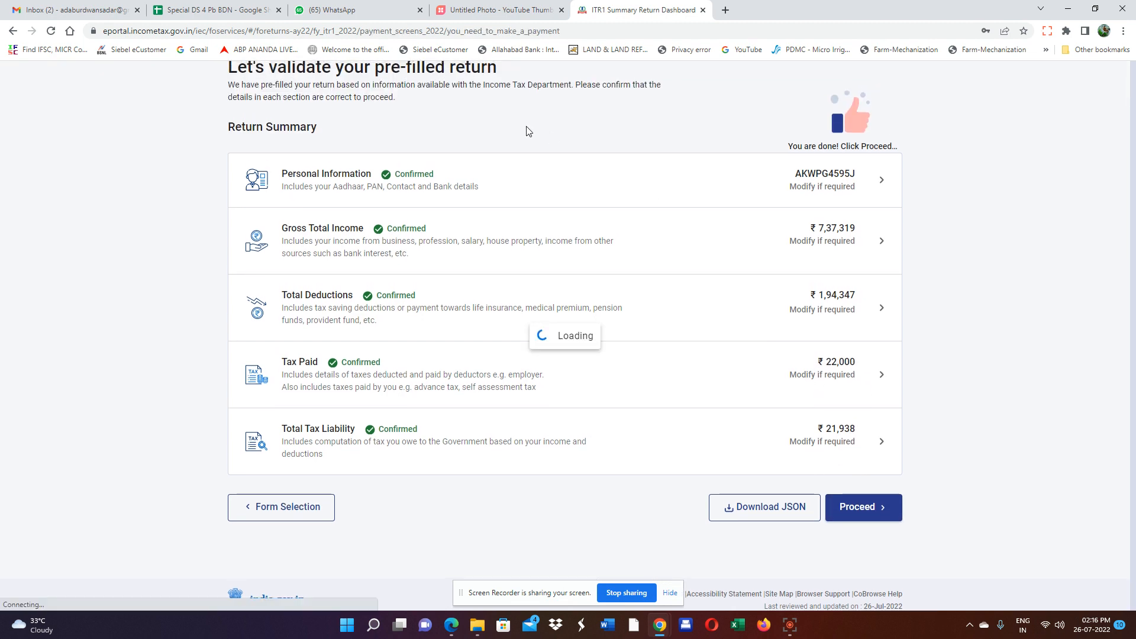
scroll(722, 225, down, 3)
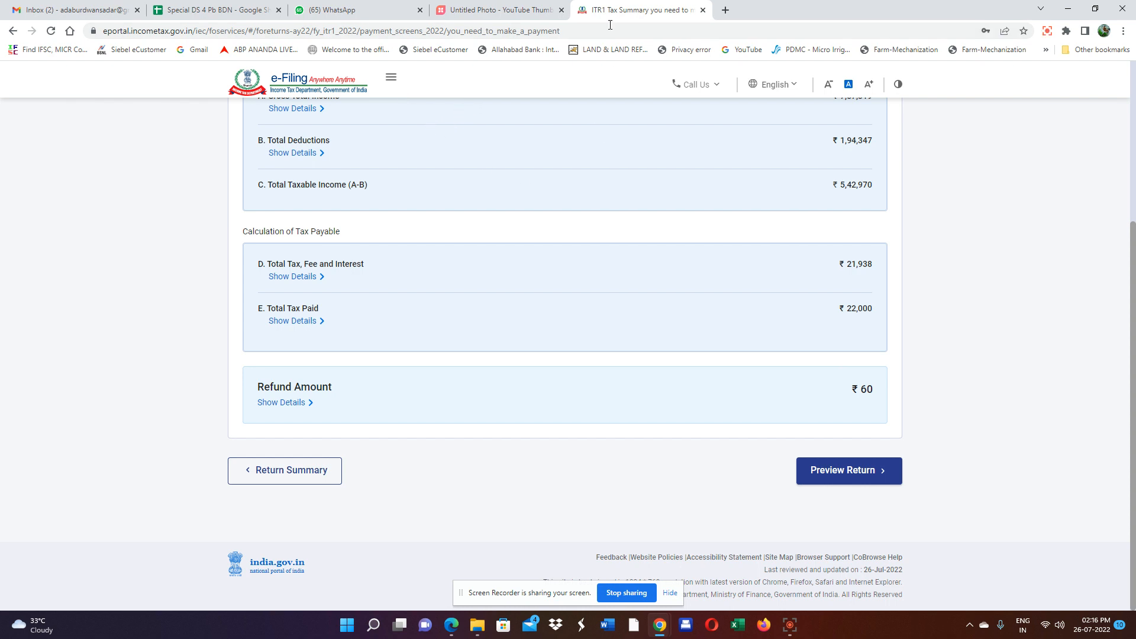
Accept the verification declaration with the filing capacity set to Self.
click(841, 480)
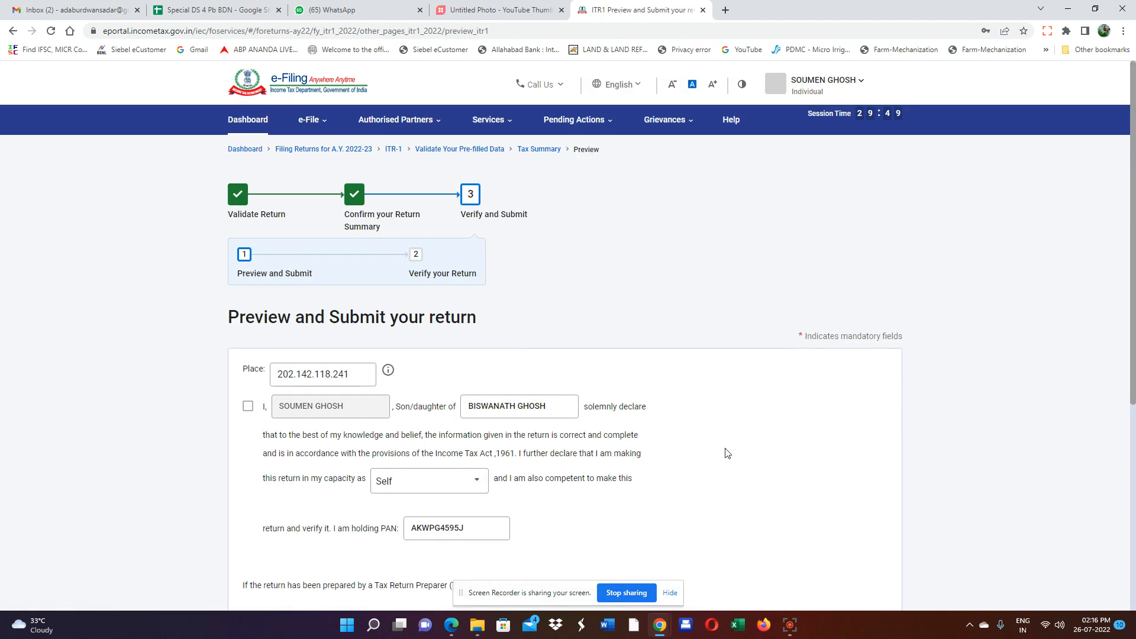
scroll(507, 231, down, 2)
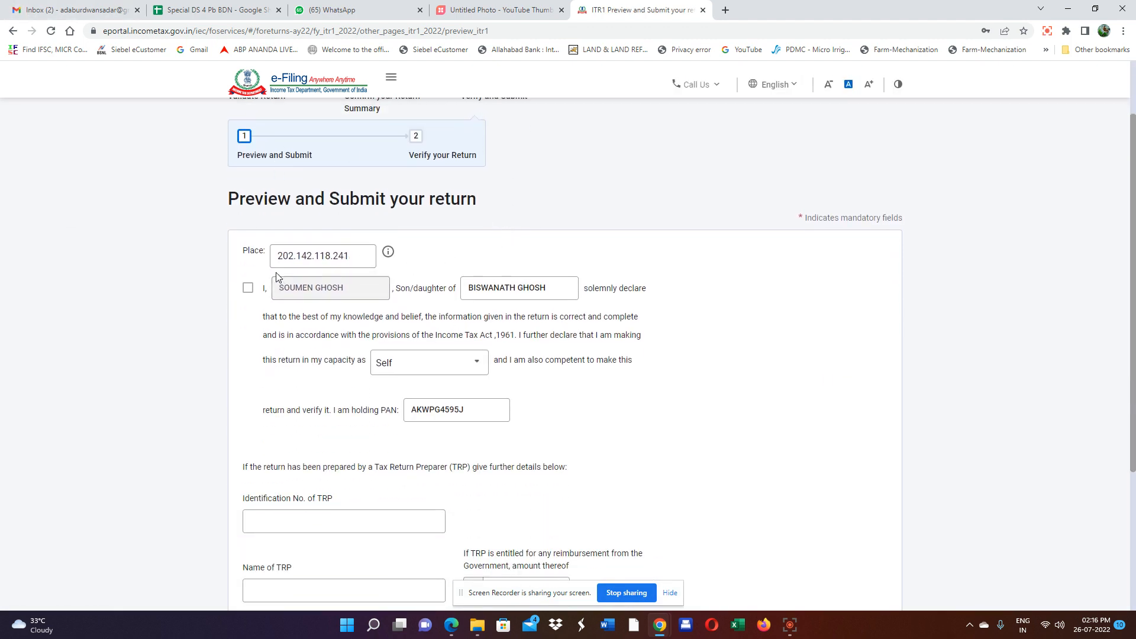
click(248, 290)
scroll(519, 344, down, 1)
scroll(519, 343, down, 1)
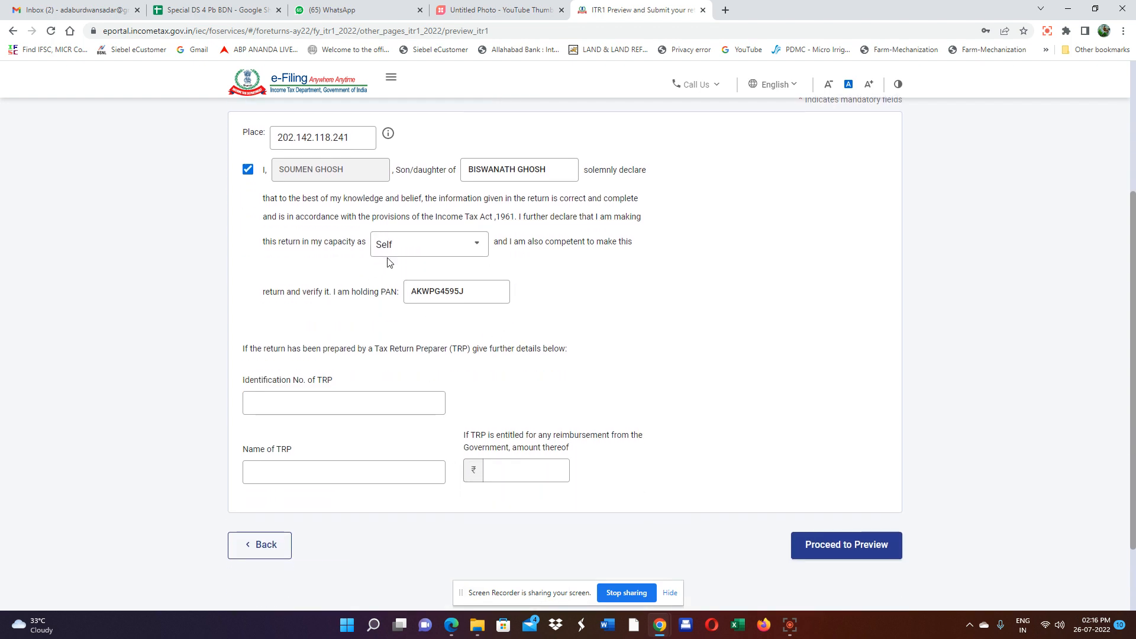
click(417, 253)
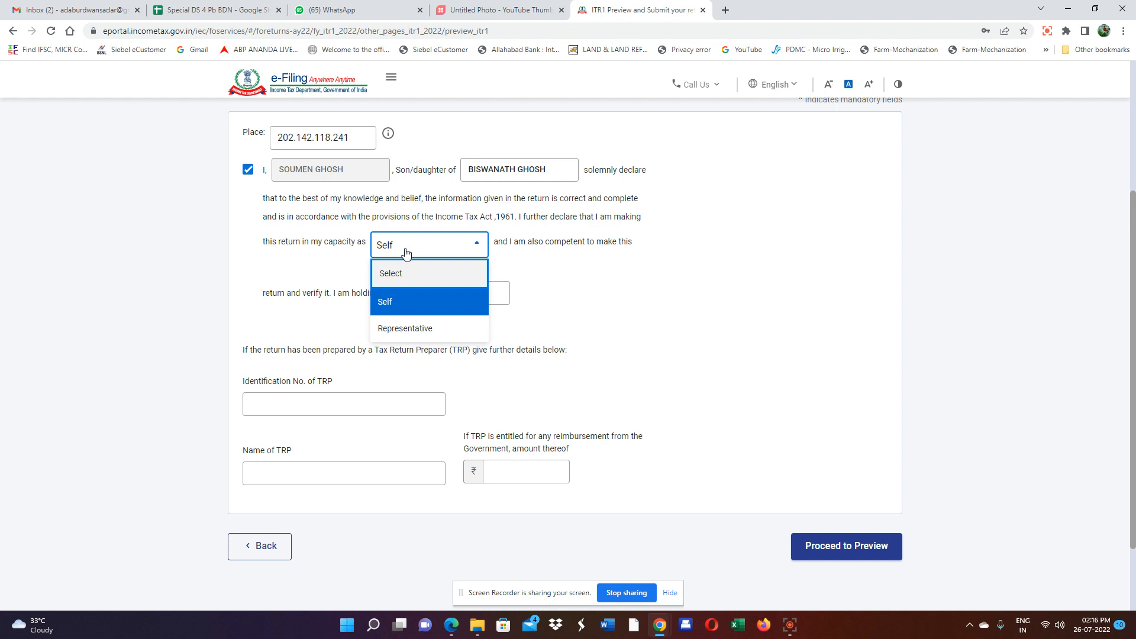
click(406, 255)
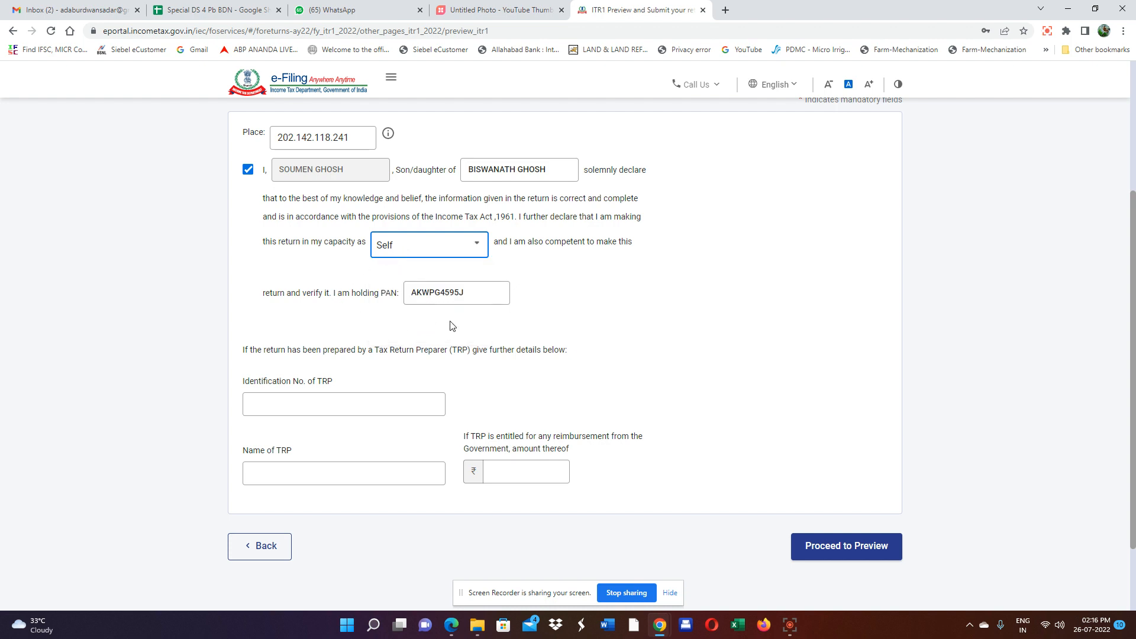
scroll(452, 326, down, 2)
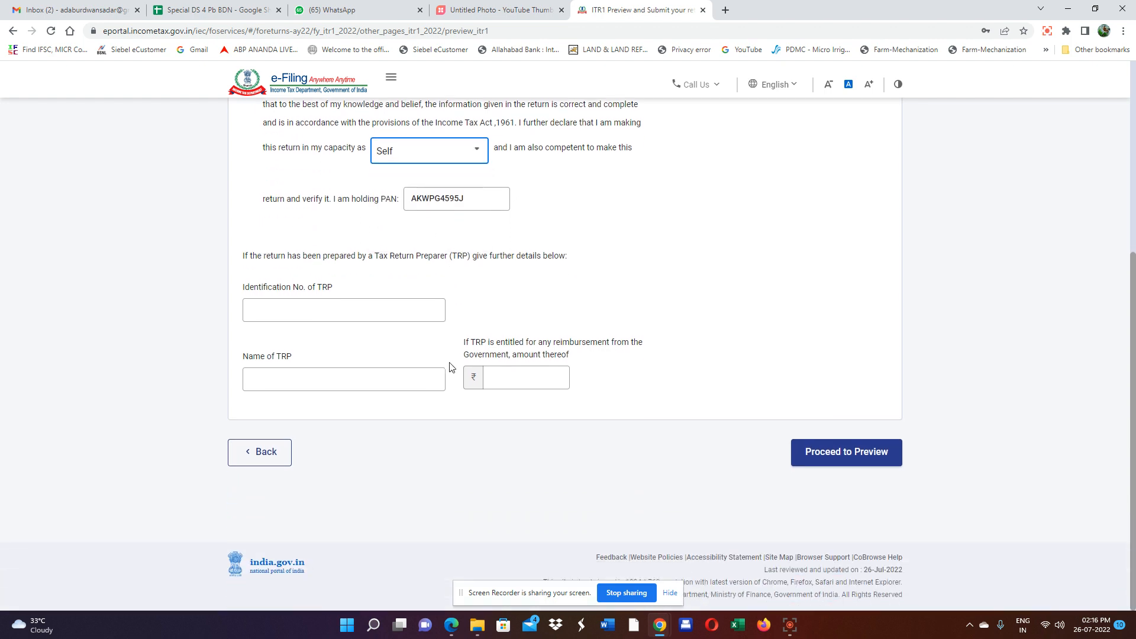
Review the ITR-1 preview down to Verification, checking ₹22,000 taxes paid and the ₹60 refund.
click(863, 453)
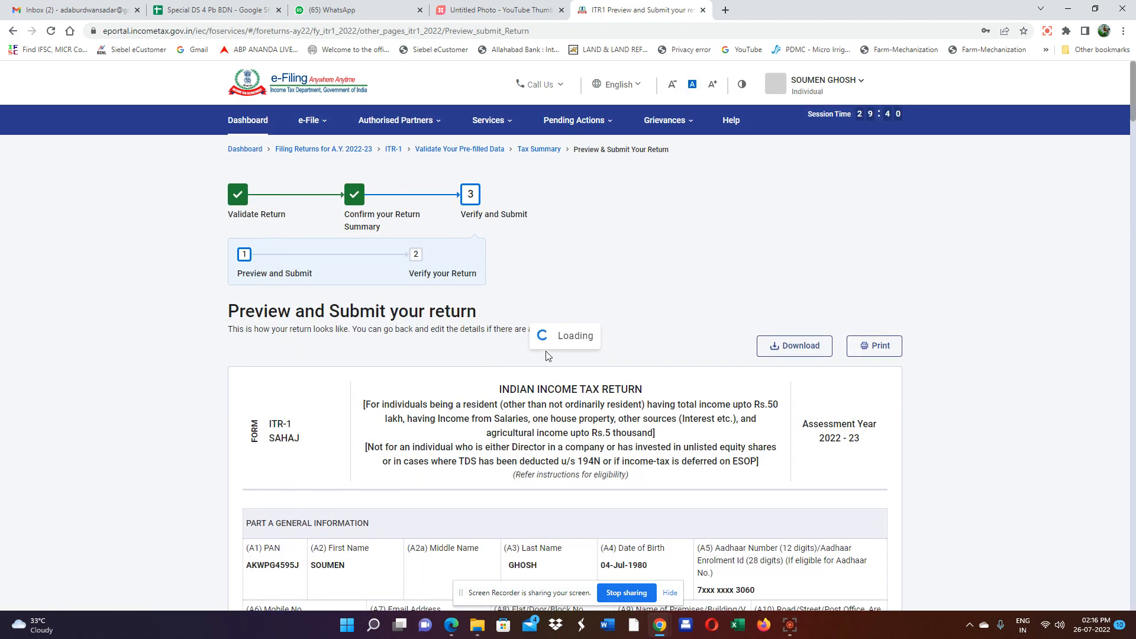
scroll(651, 361, down, 7)
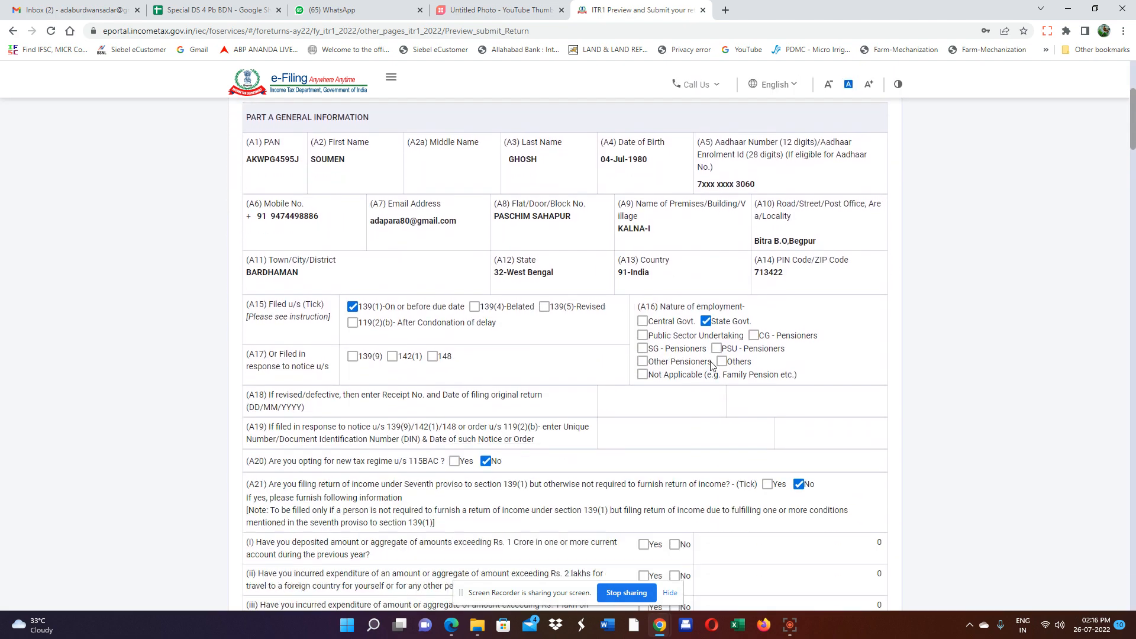
scroll(704, 356, down, 7)
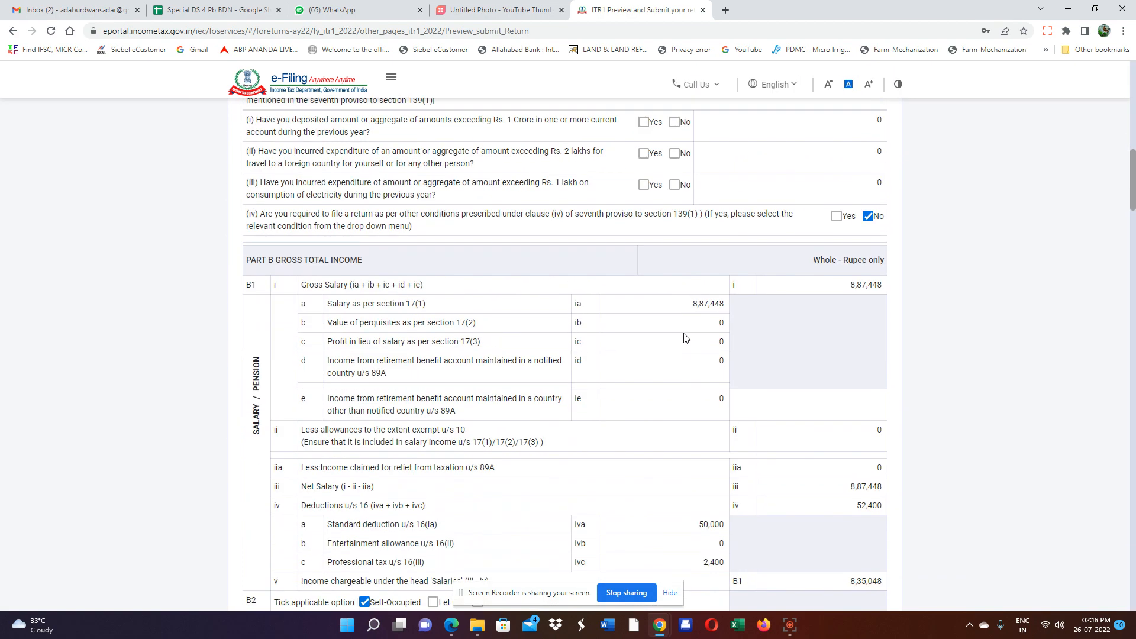
scroll(686, 338, down, 3)
scroll(686, 338, down, 20)
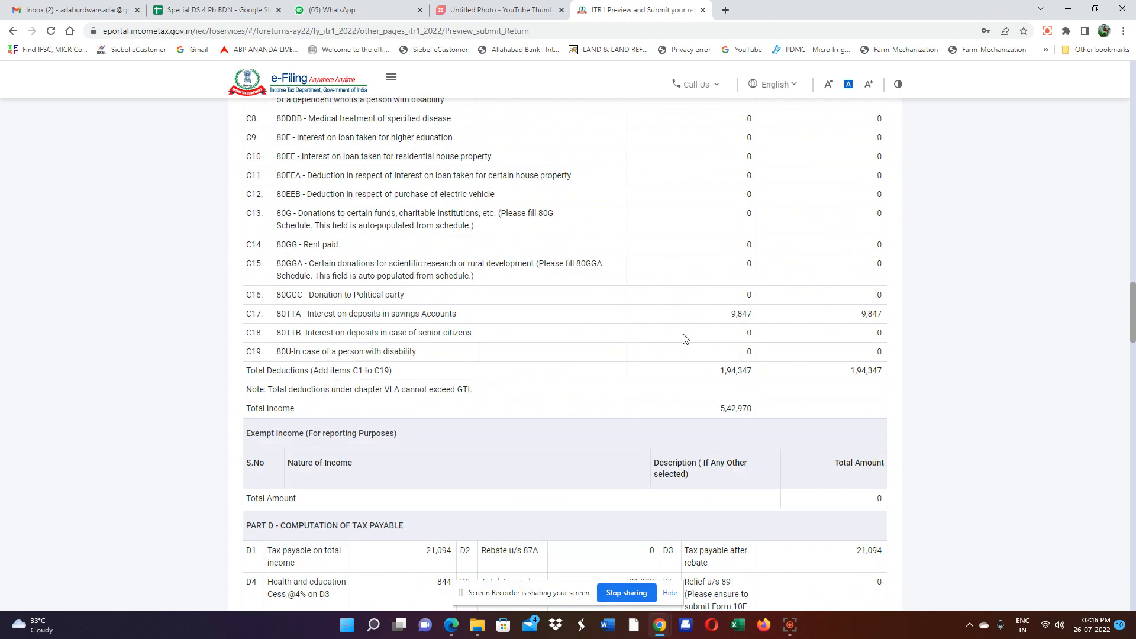
scroll(682, 344, down, 20)
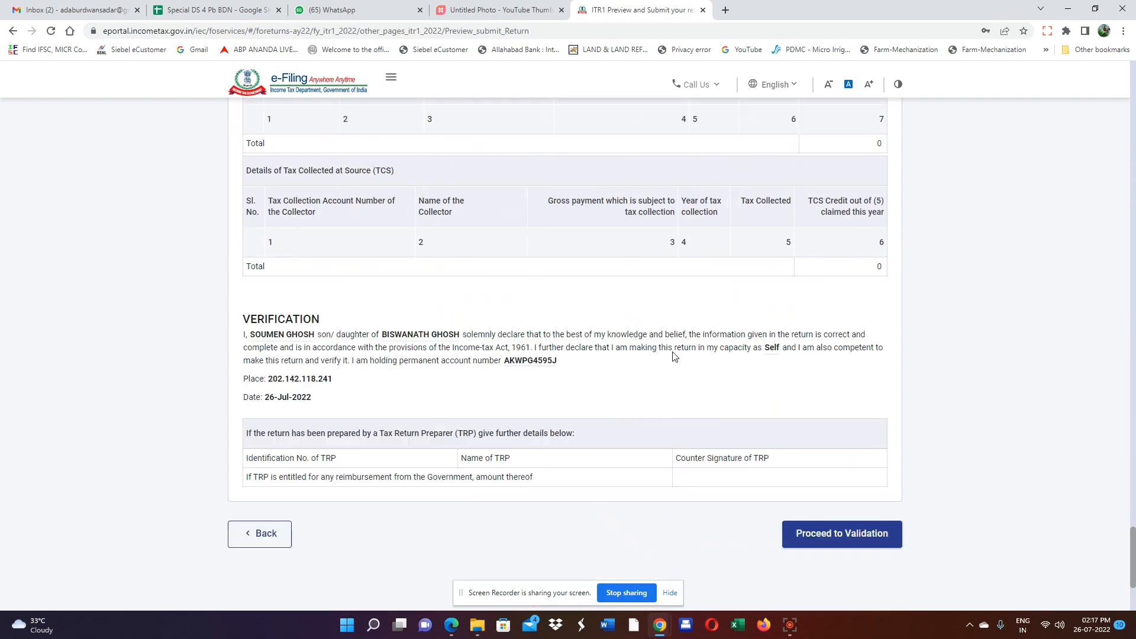
scroll(773, 402, up, 8)
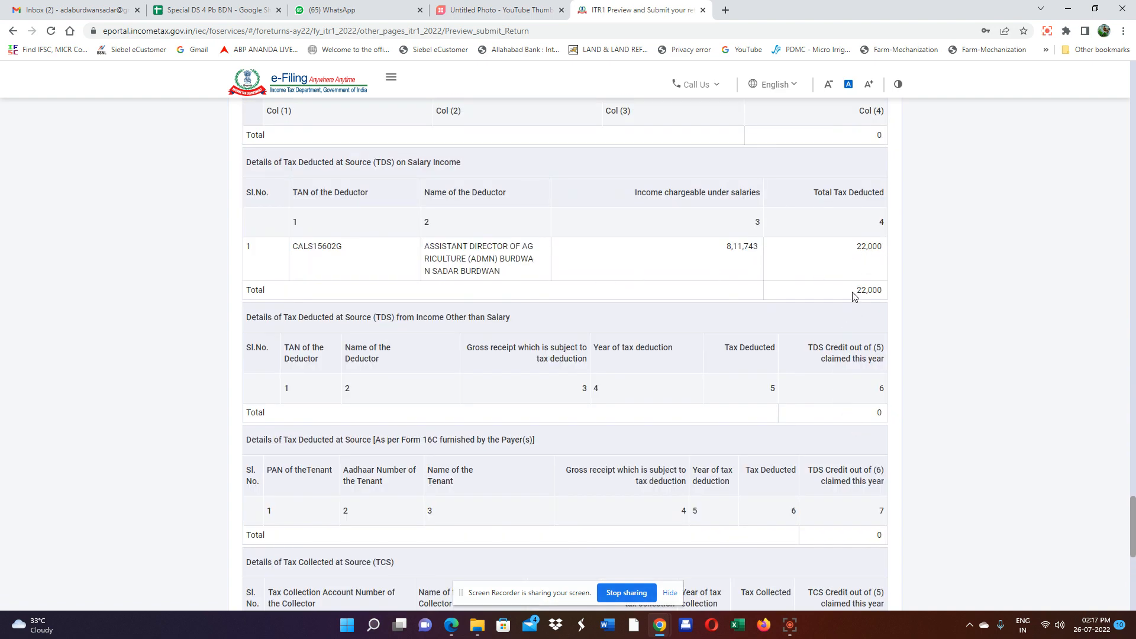
scroll(762, 392, up, 7)
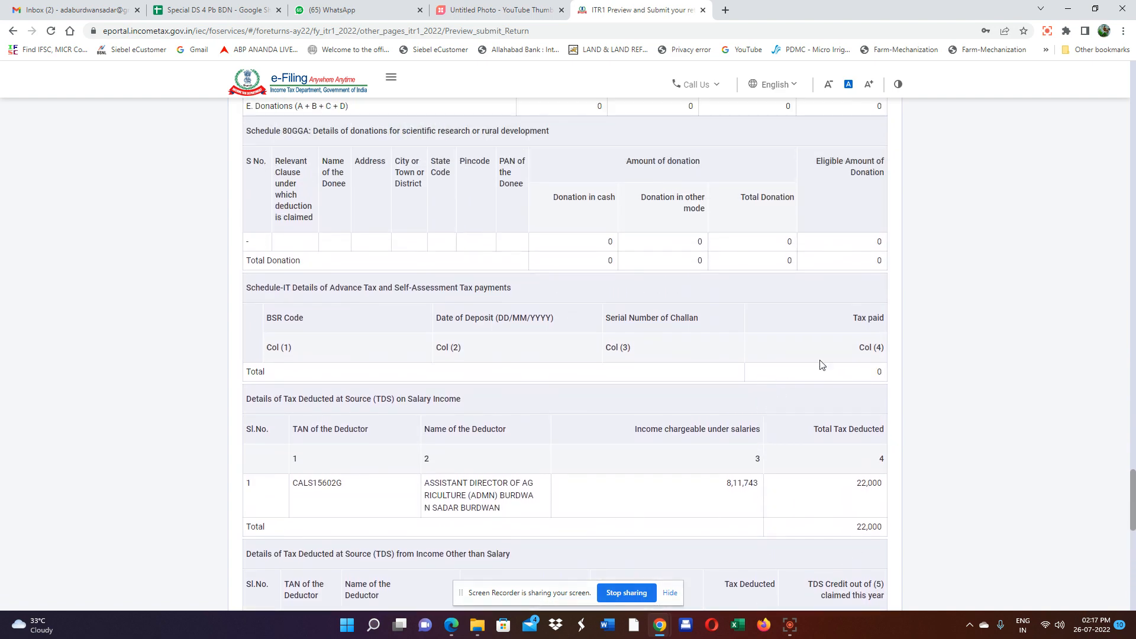
scroll(837, 355, up, 10)
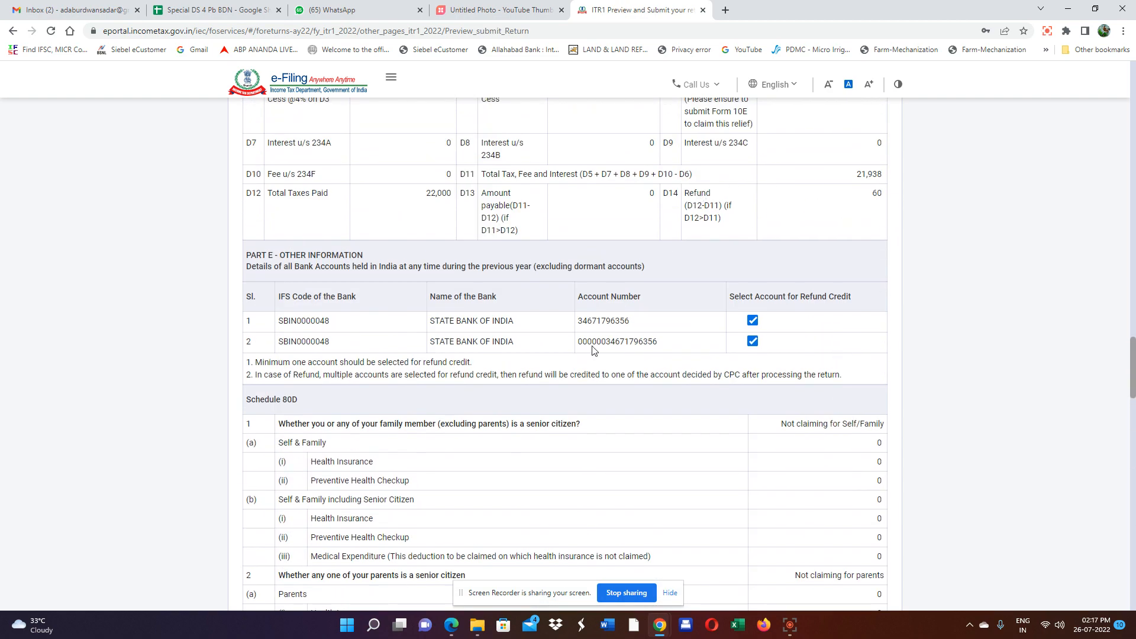
scroll(594, 350, down, 20)
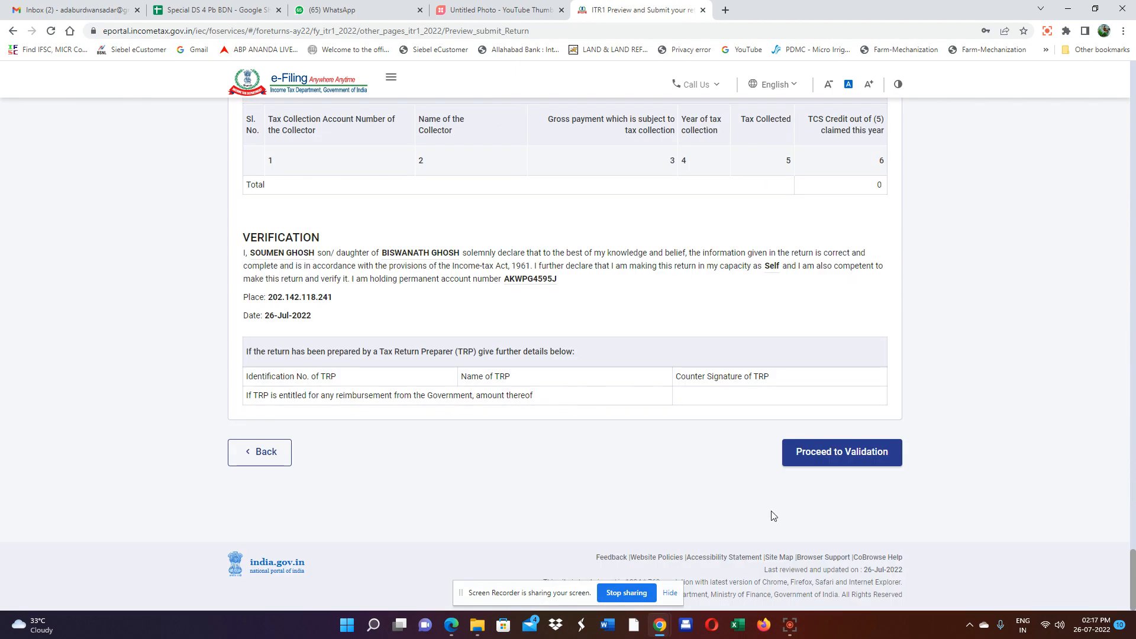
Run validation on the ITR-1 return, confirm it passes with no errors, and move on to verification.
click(832, 456)
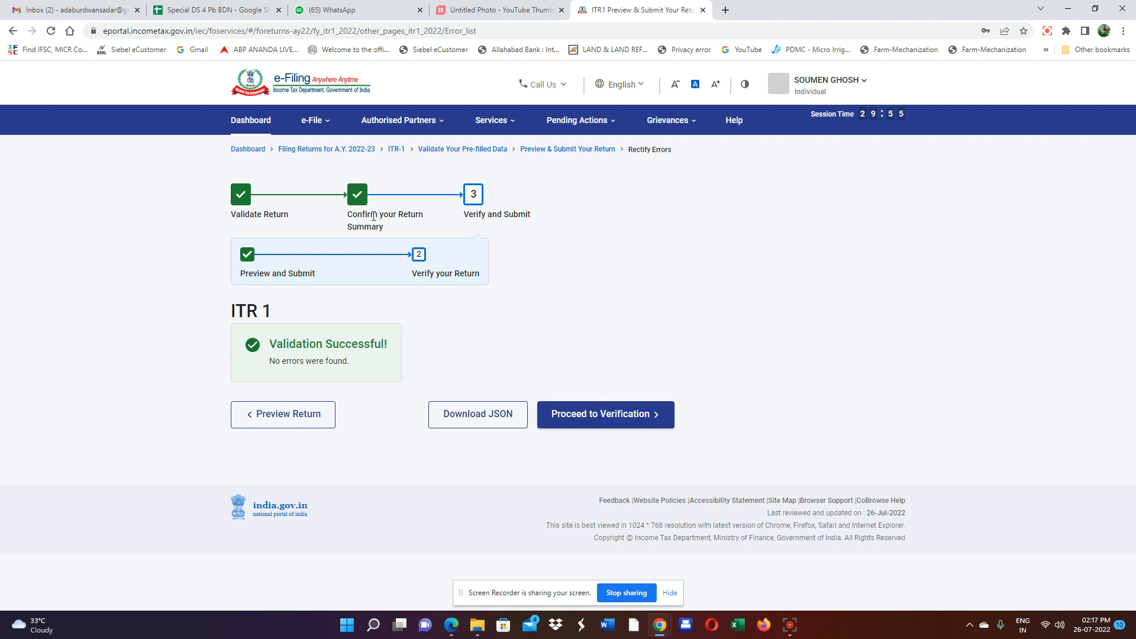
click(580, 417)
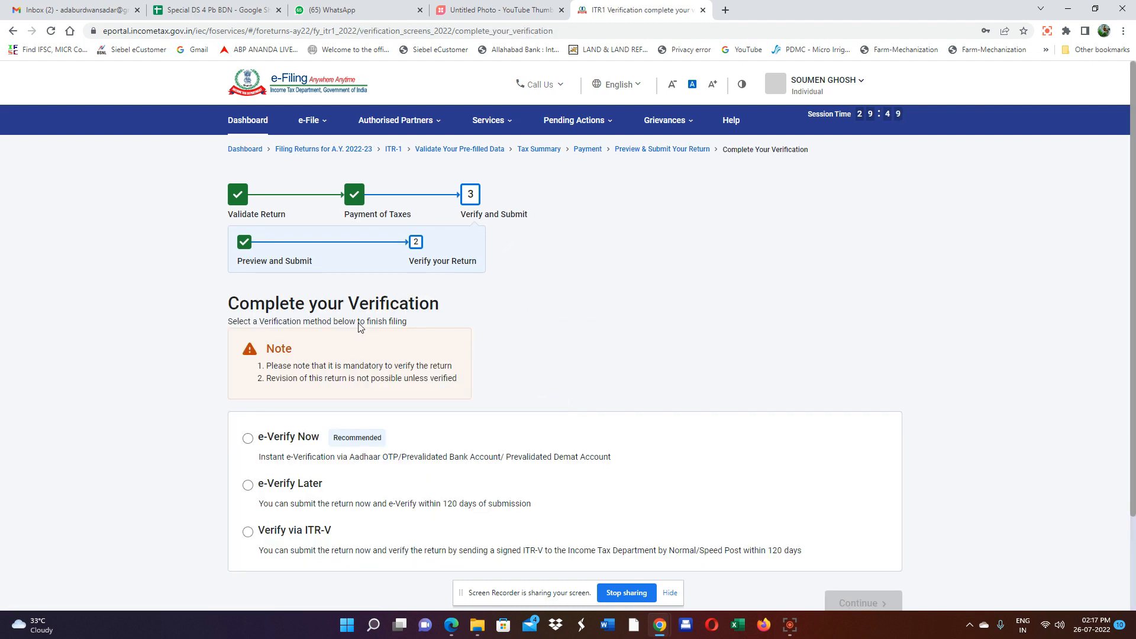
Choose e-Verify Now and pick OTP on the Aadhaar-registered mobile number as the method.
scroll(479, 399, down, 1)
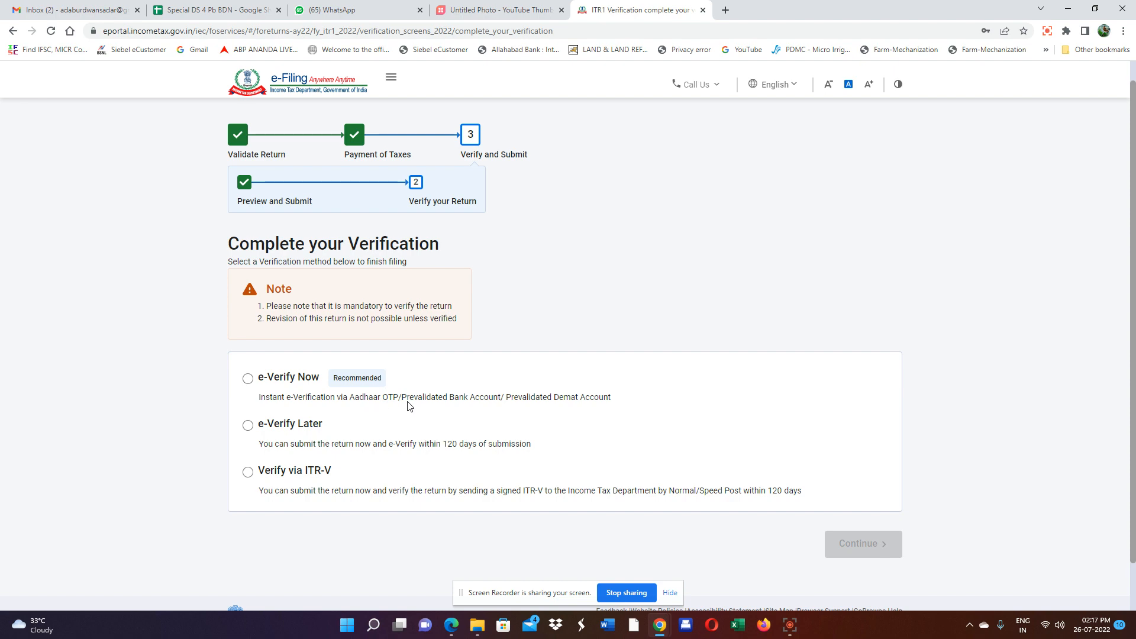
click(248, 379)
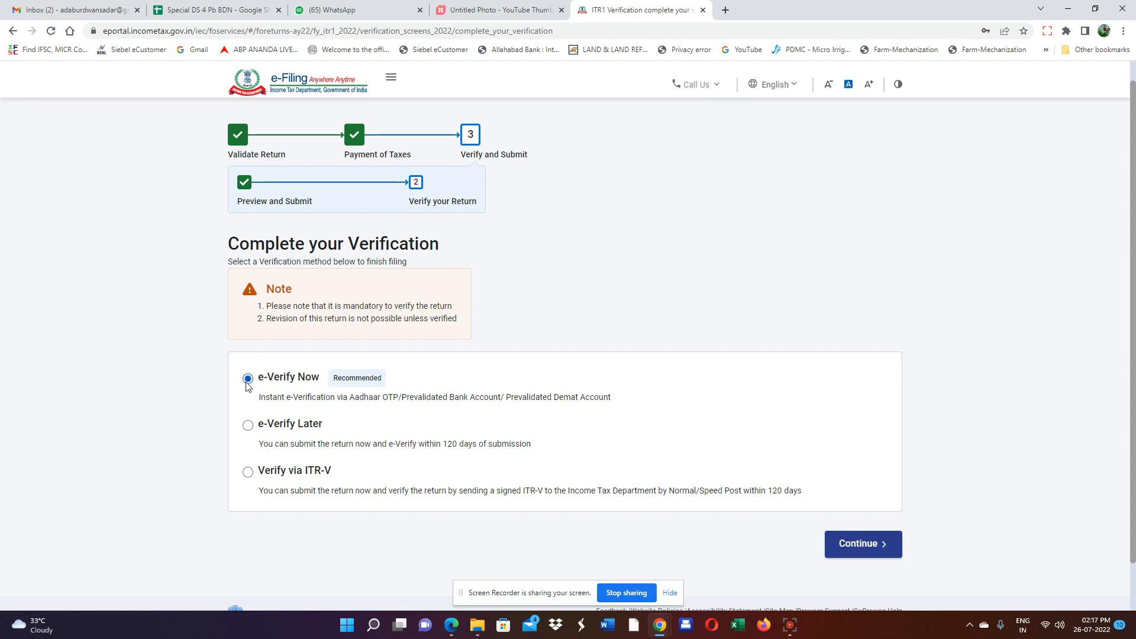
click(867, 553)
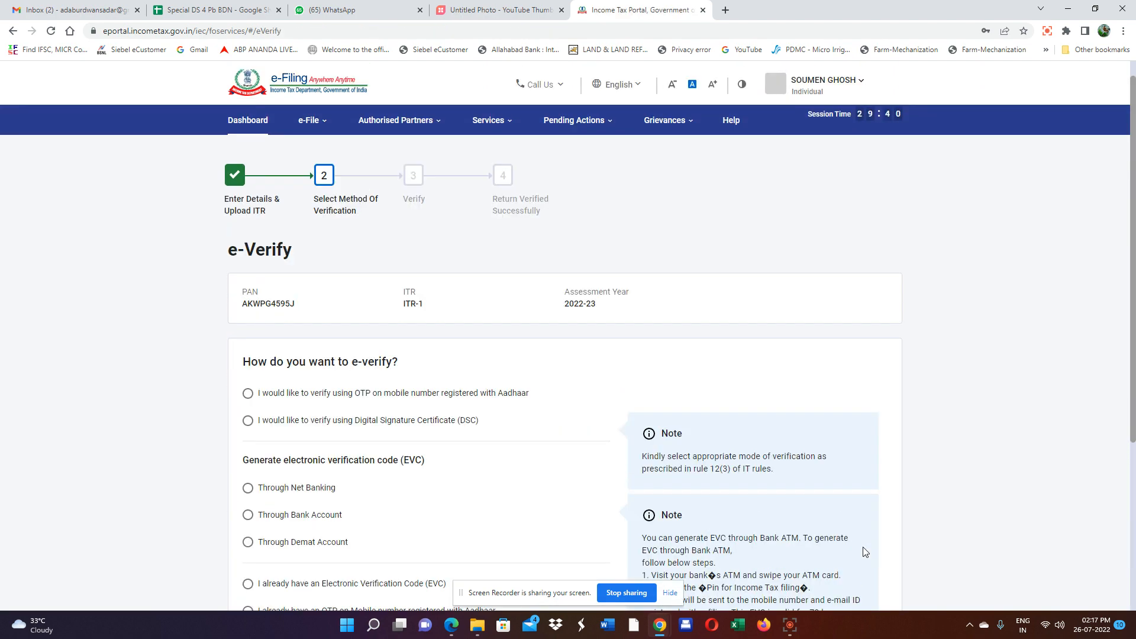
scroll(787, 436, down, 1)
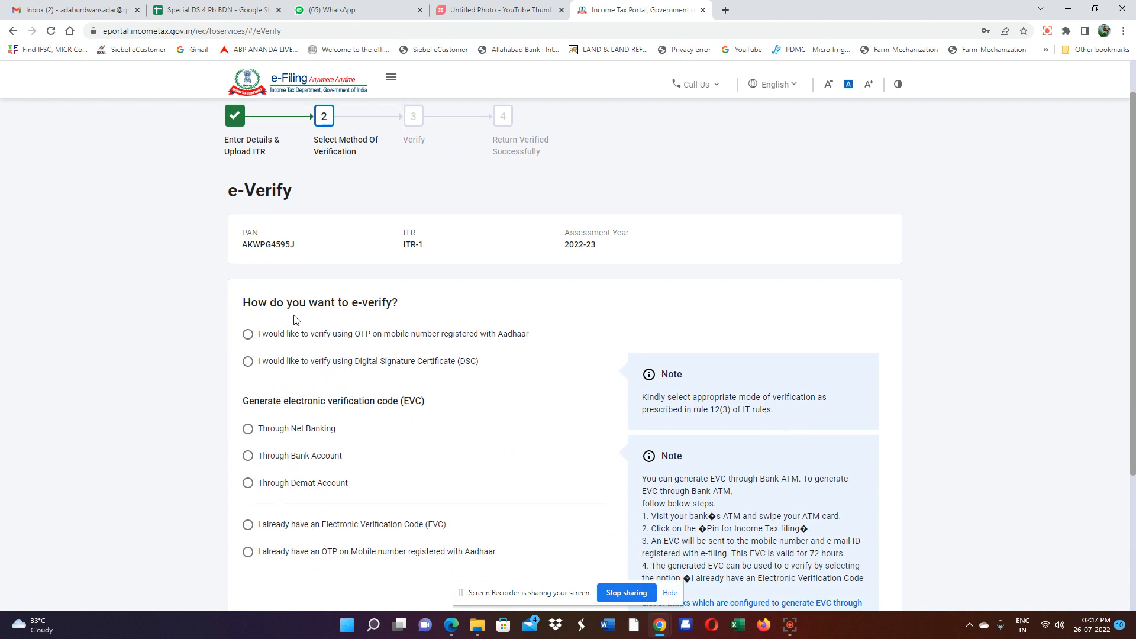
scroll(299, 333, down, 1)
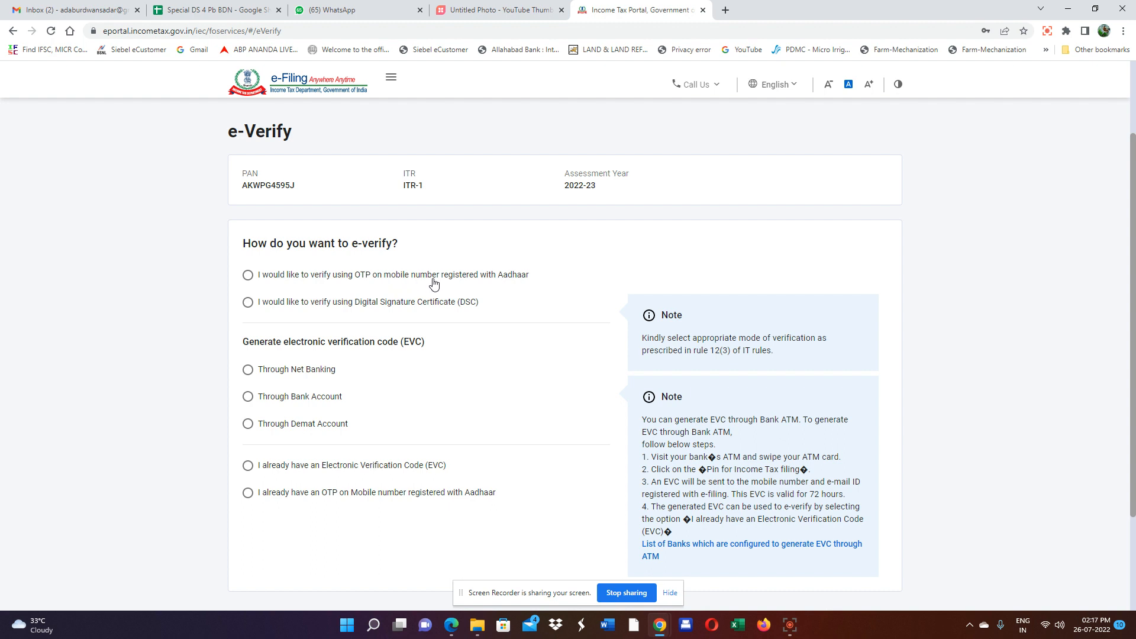
click(248, 276)
scroll(970, 314, down, 3)
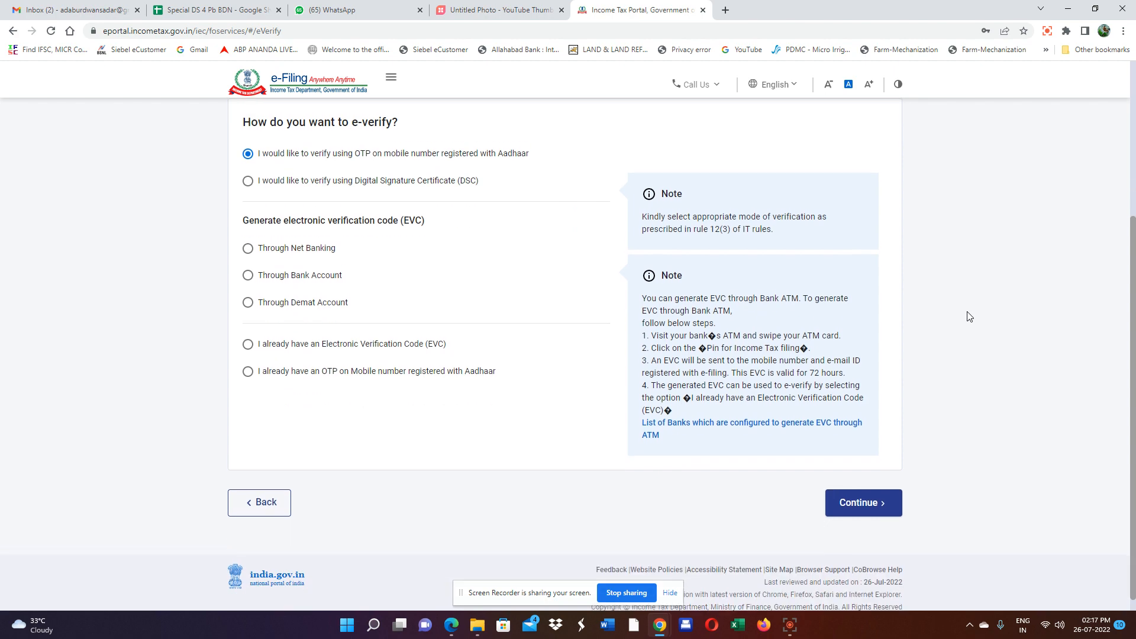
Agree to Aadhaar validation, generate the Aadhaar OTP, and enter the six-digit code to validate.
click(862, 491)
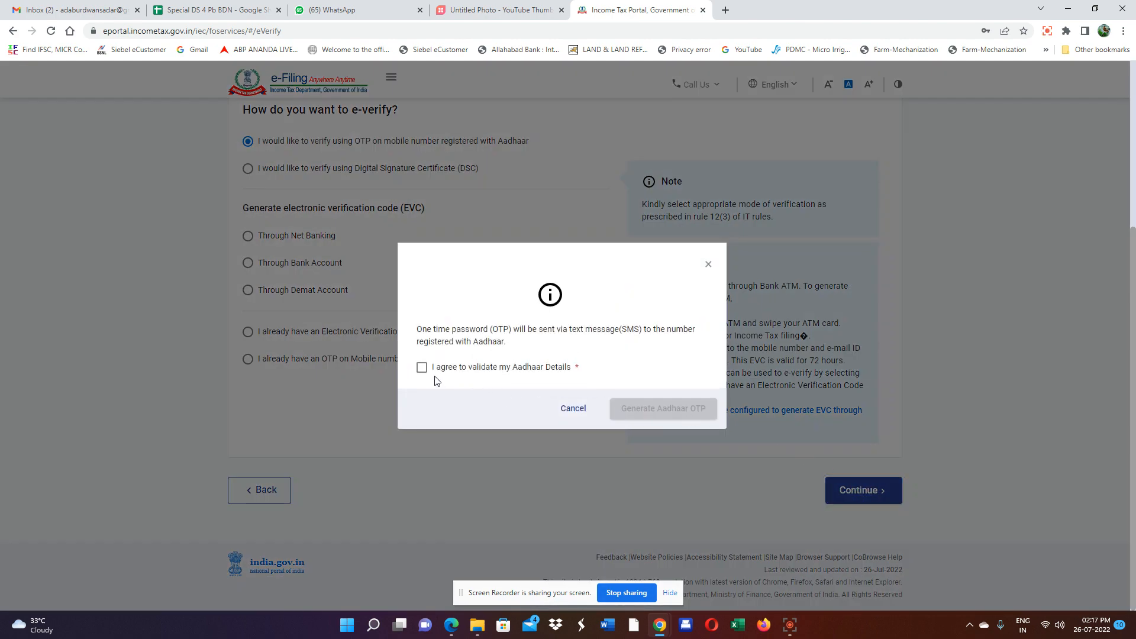
click(422, 368)
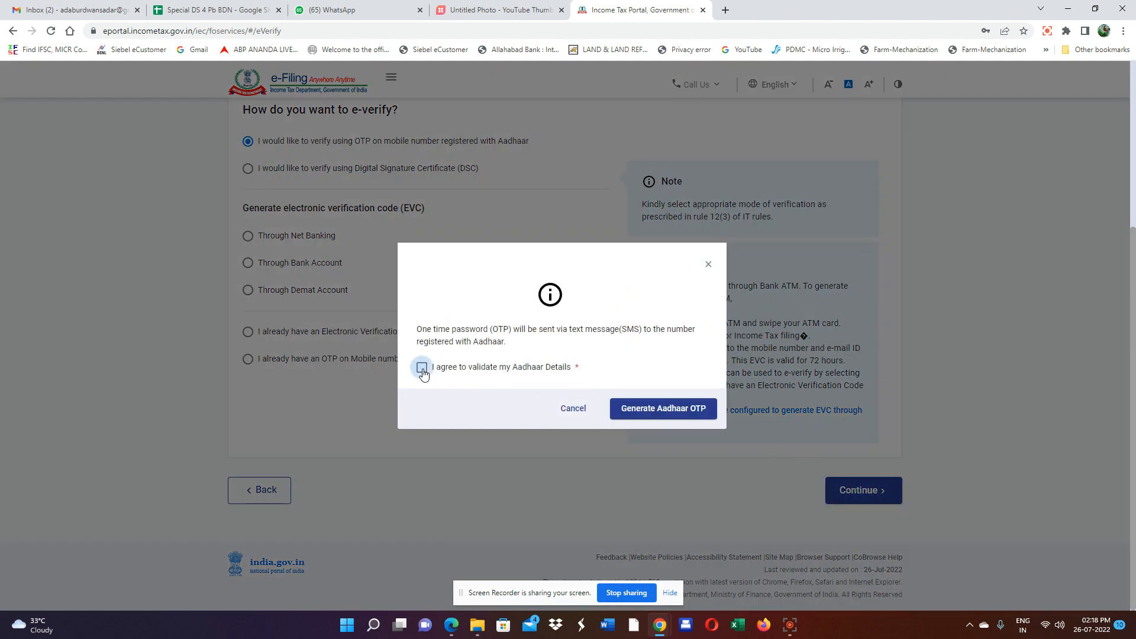
click(647, 414)
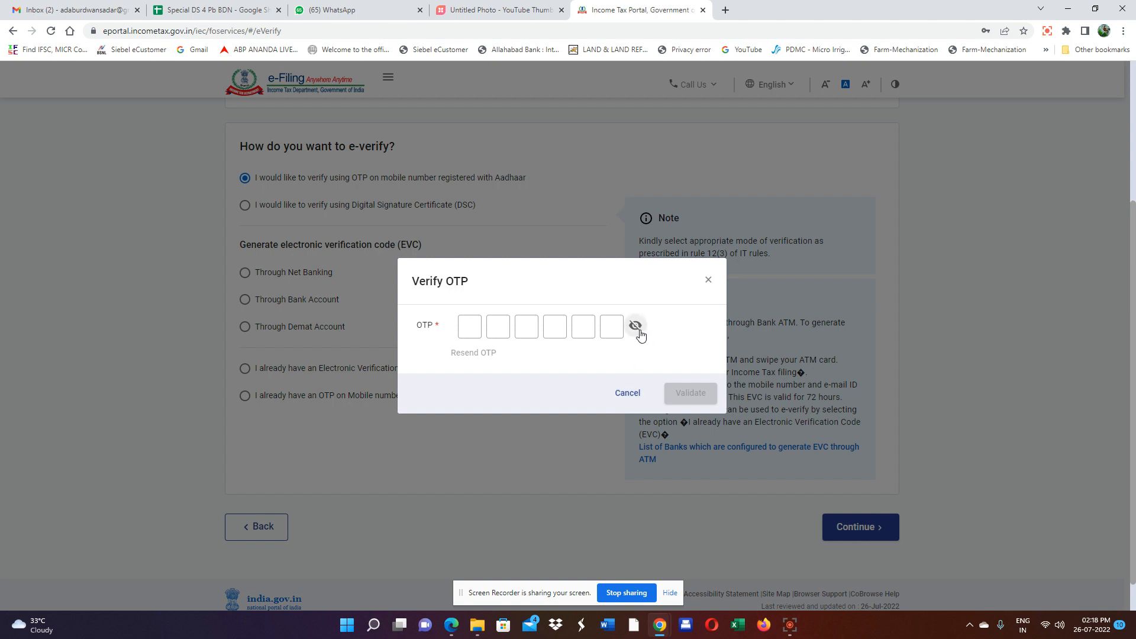
click(469, 322)
text(••••••)
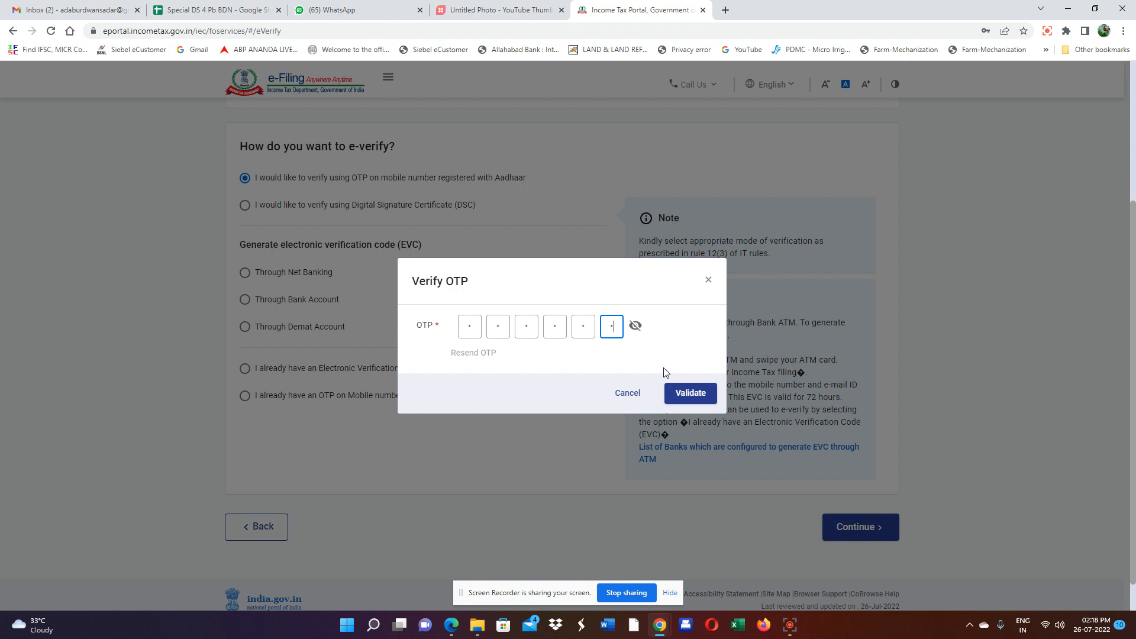
click(687, 394)
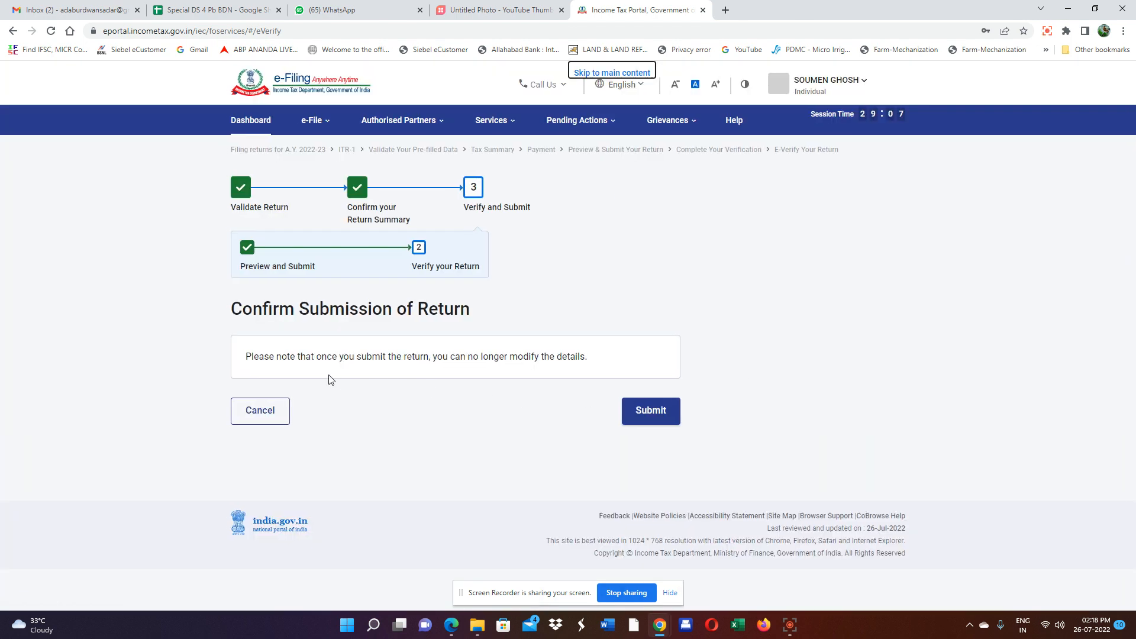
Submit the verified return, then download, save and open the acknowledgement receipt PDF.
click(646, 414)
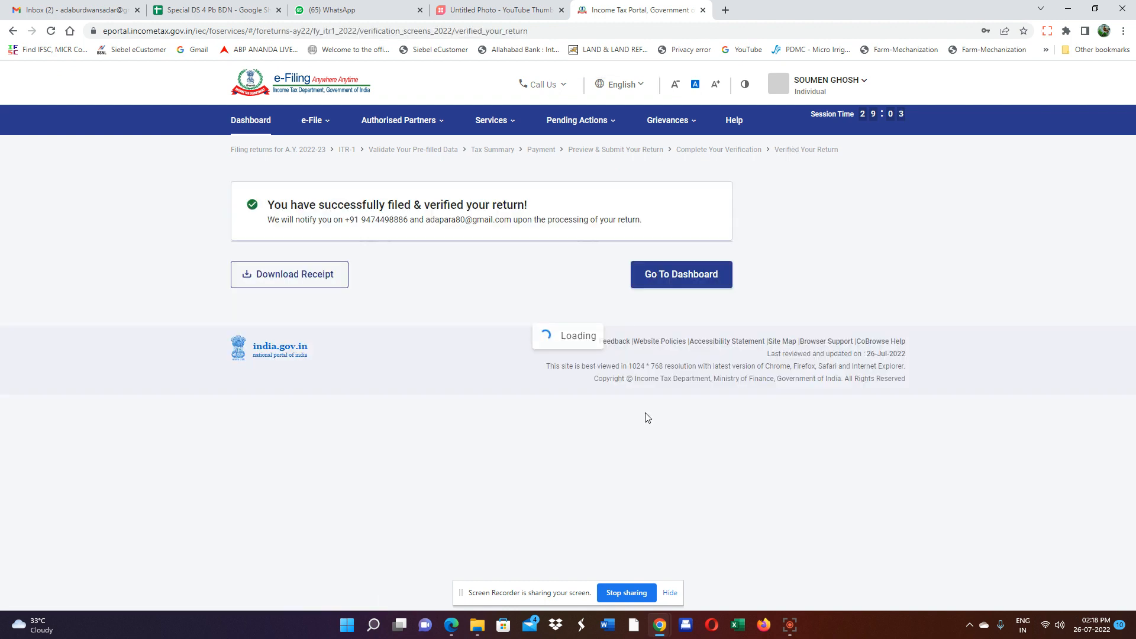
click(289, 276)
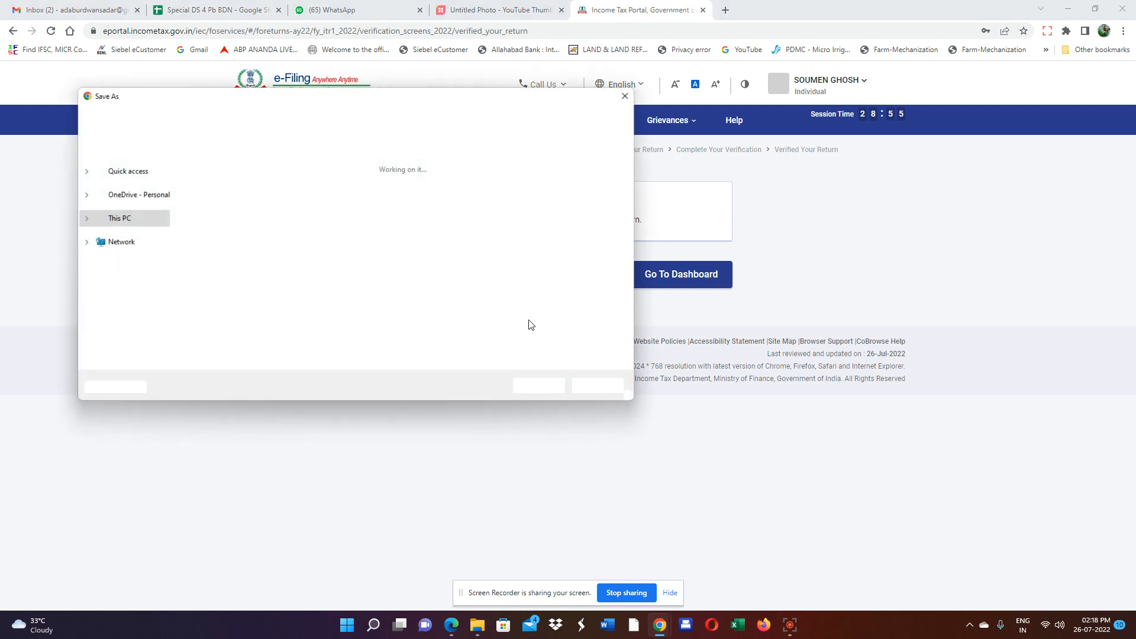
click(537, 381)
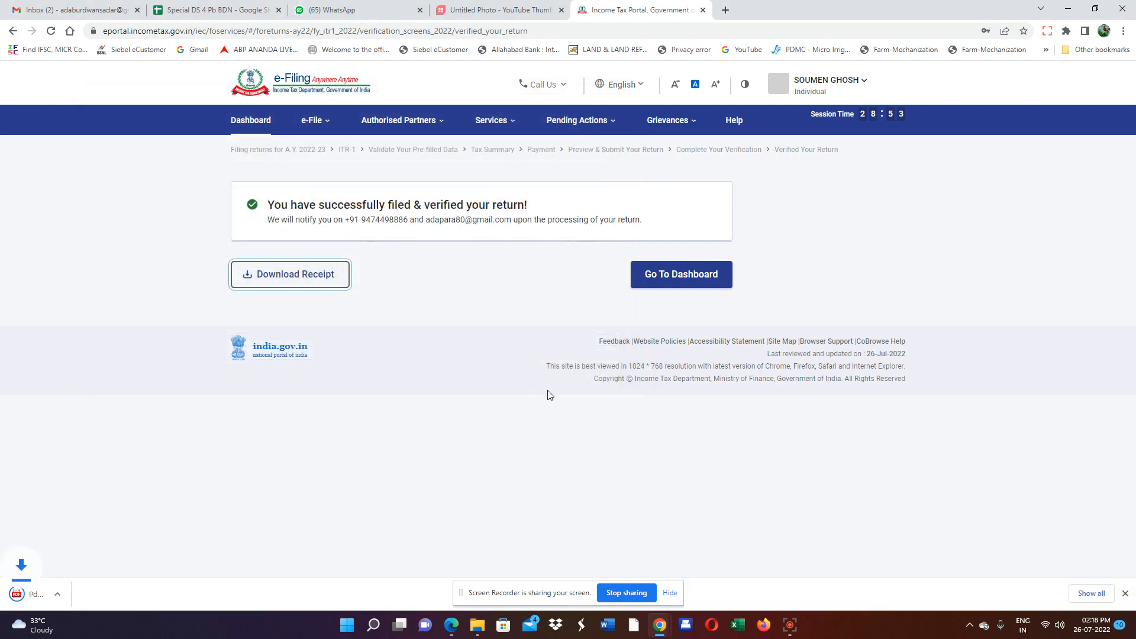
click(62, 595)
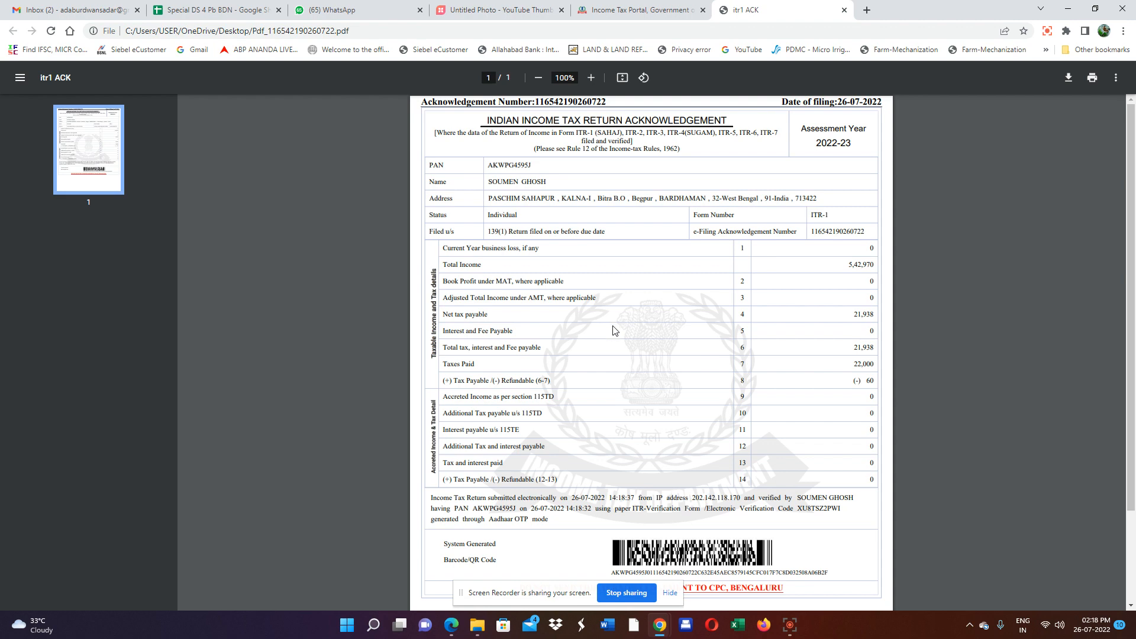
Look over the ITR-1 acknowledgement PDF, then return to the e-Filing portal dashboard.
scroll(616, 331, down, 3)
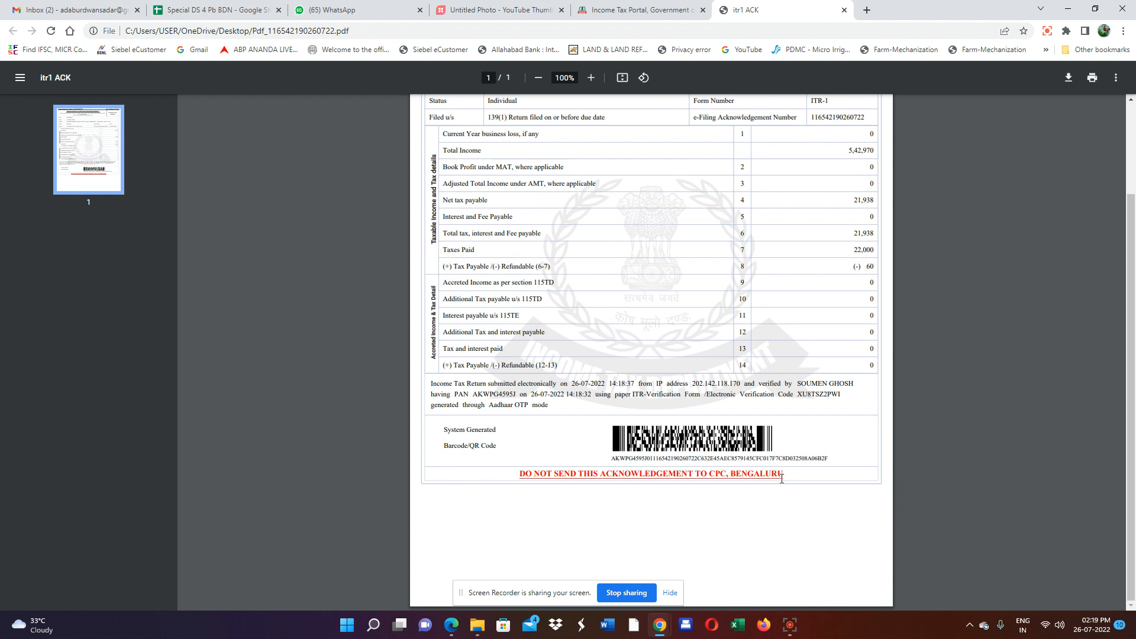
scroll(759, 452, up, 2)
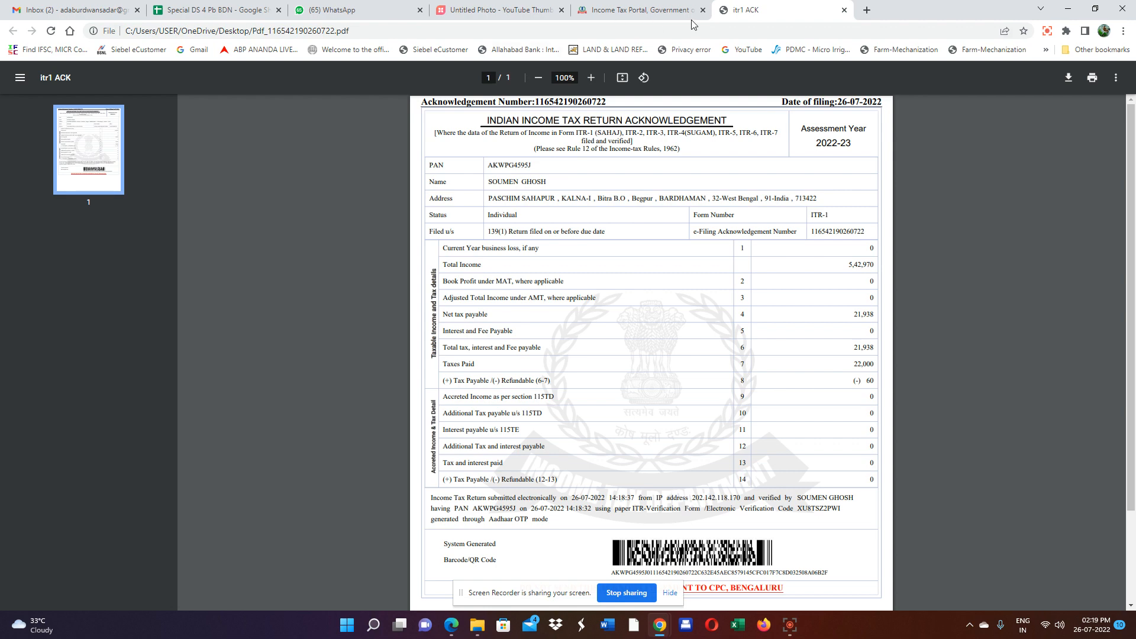
click(632, 16)
click(666, 281)
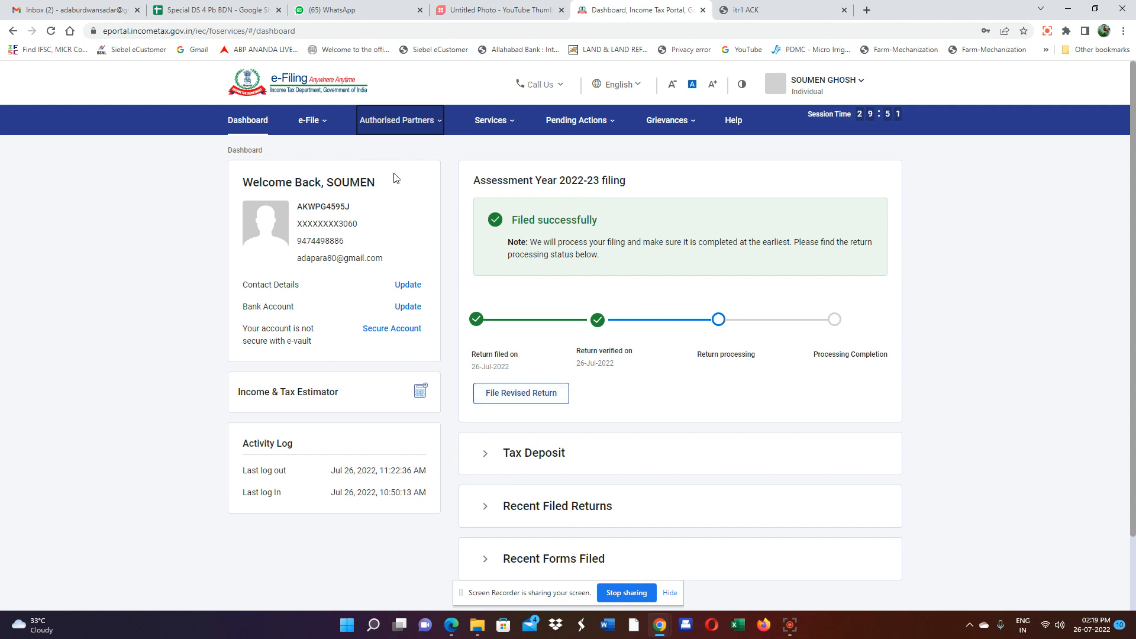
Open e-File > Income Tax Returns > View Filed Returns and browse the A.Y. 2021-22 and 2020-21 filings.
click(309, 125)
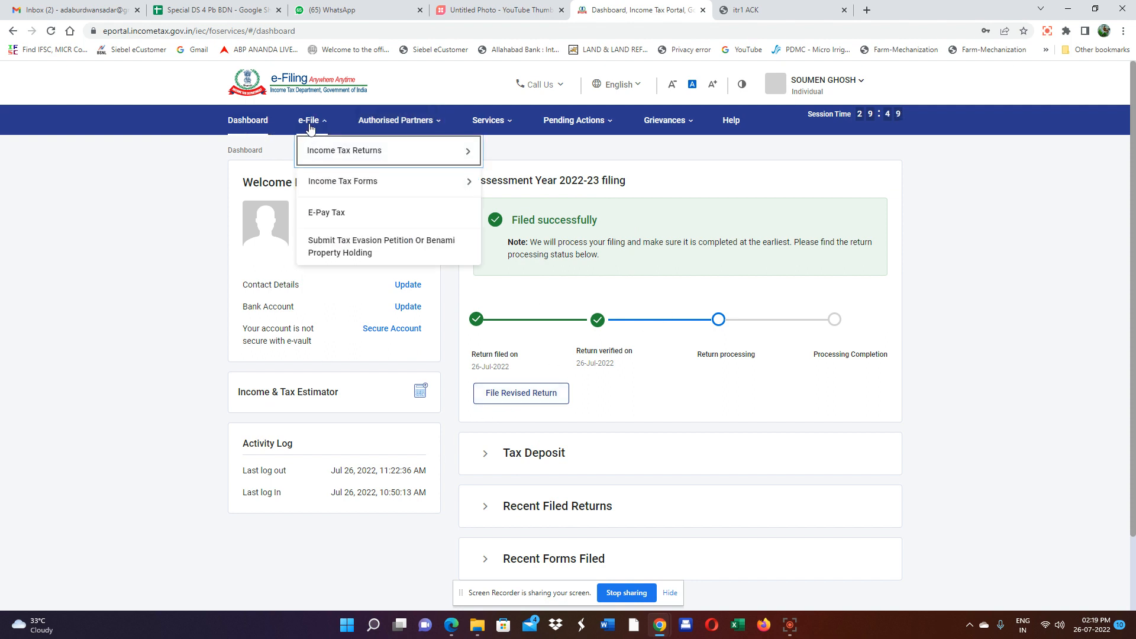
mouse_move(325, 156)
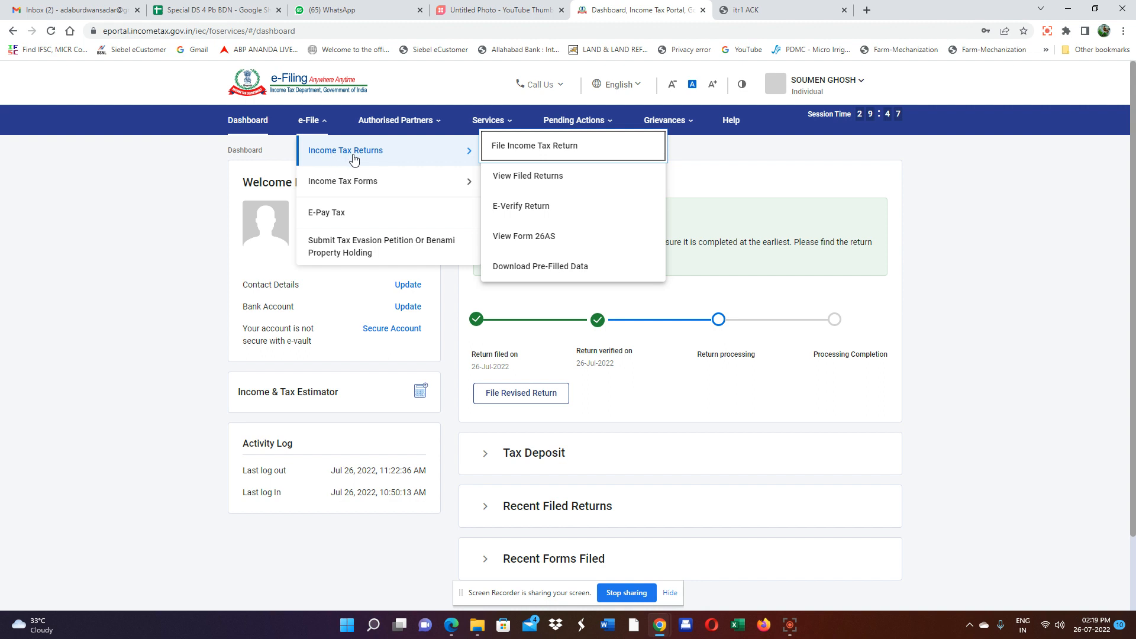
click(523, 181)
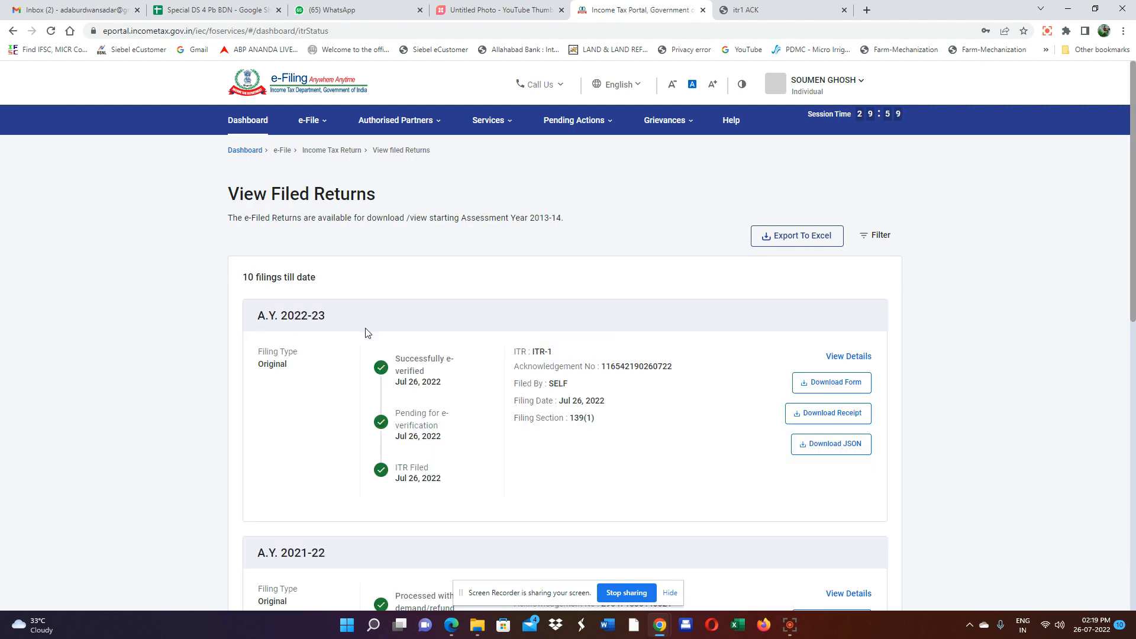
scroll(365, 332, down, 4)
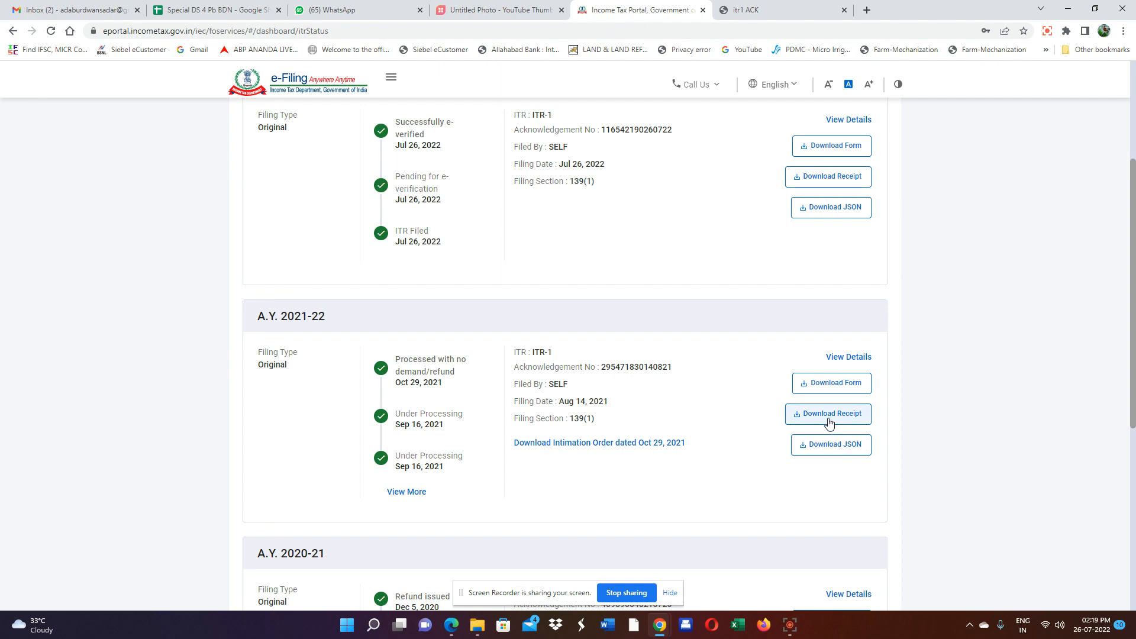
scroll(805, 433, down, 3)
scroll(350, 396, down, 3)
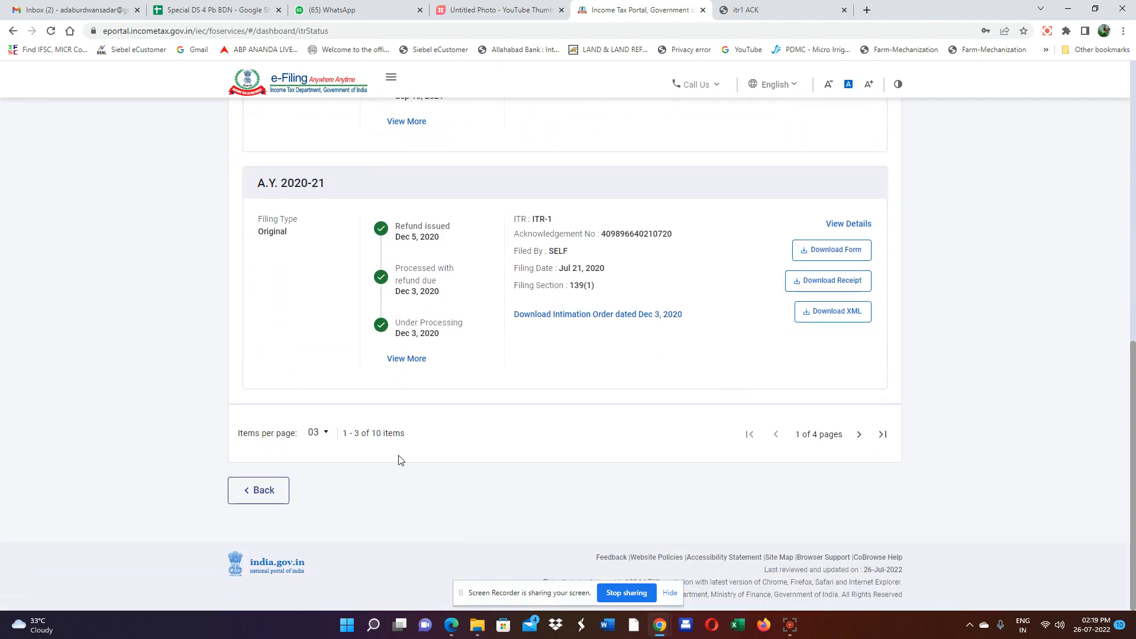
scroll(398, 459, up, 10)
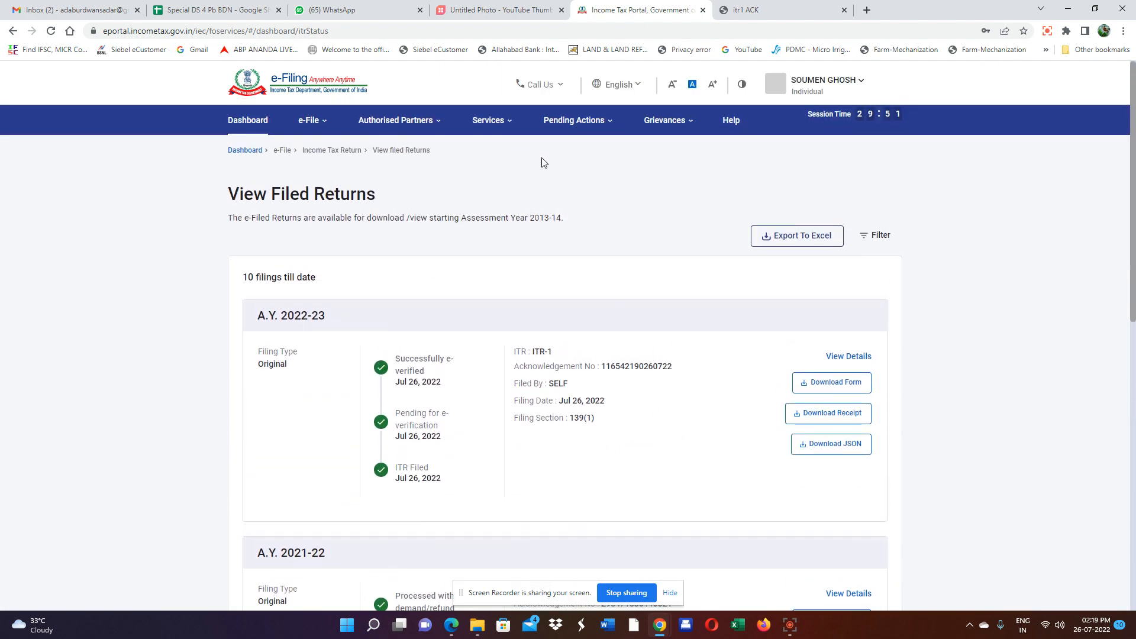
mouse_move(316, 130)
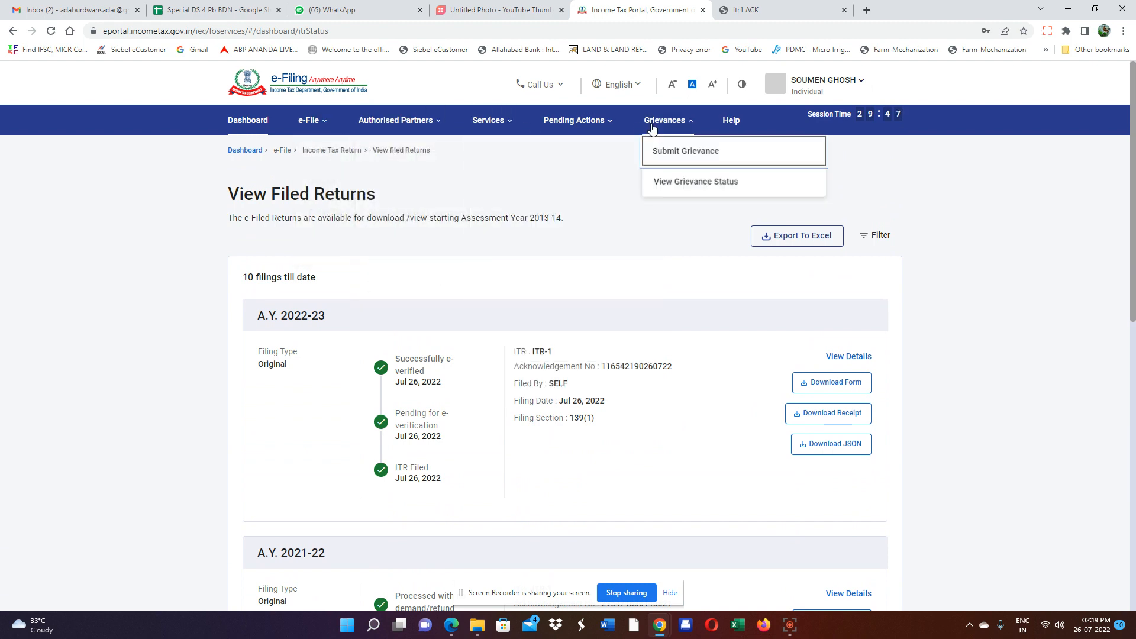
Launch the AIS from Services and open the F.Y. 2021-22 Taxpayer Information Summary showing salary ₹8,87,448.
mouse_move(499, 129)
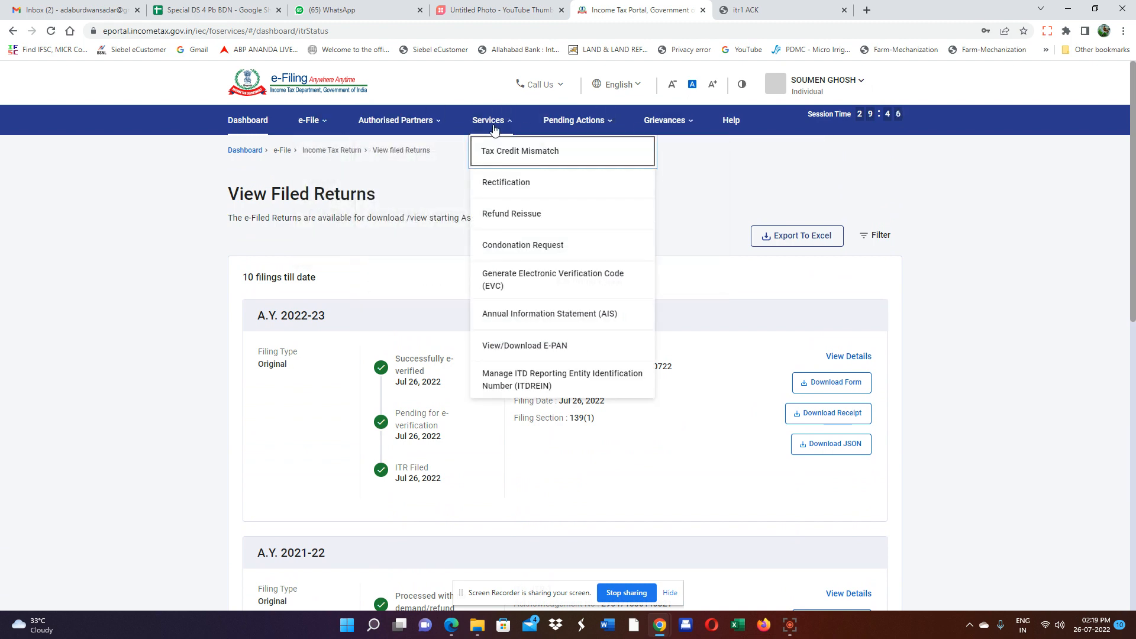
click(514, 320)
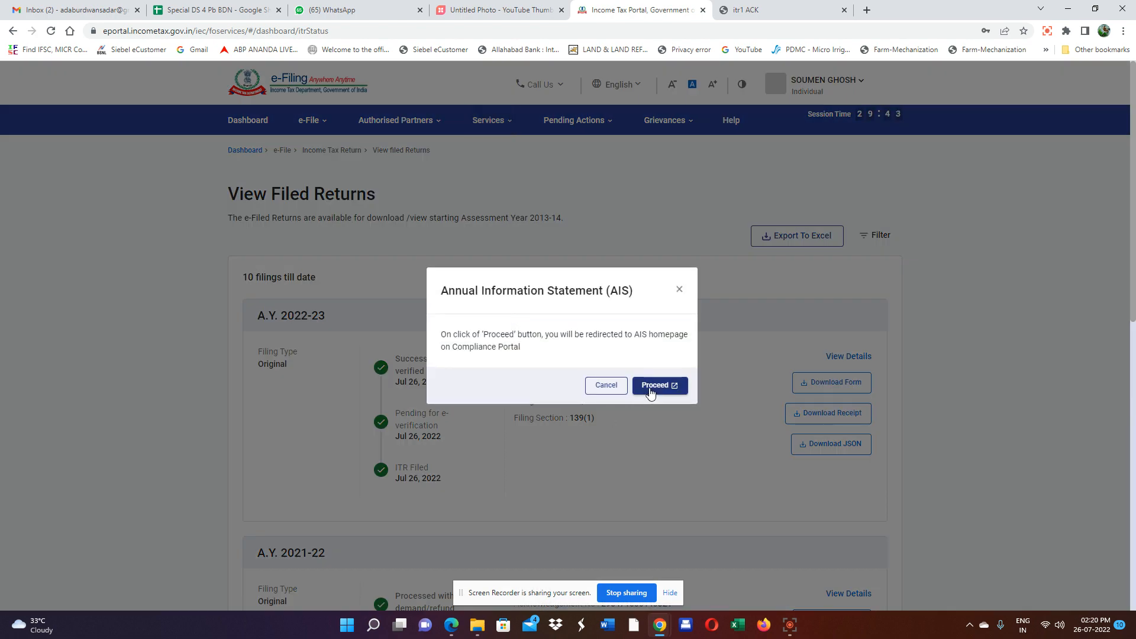
click(652, 389)
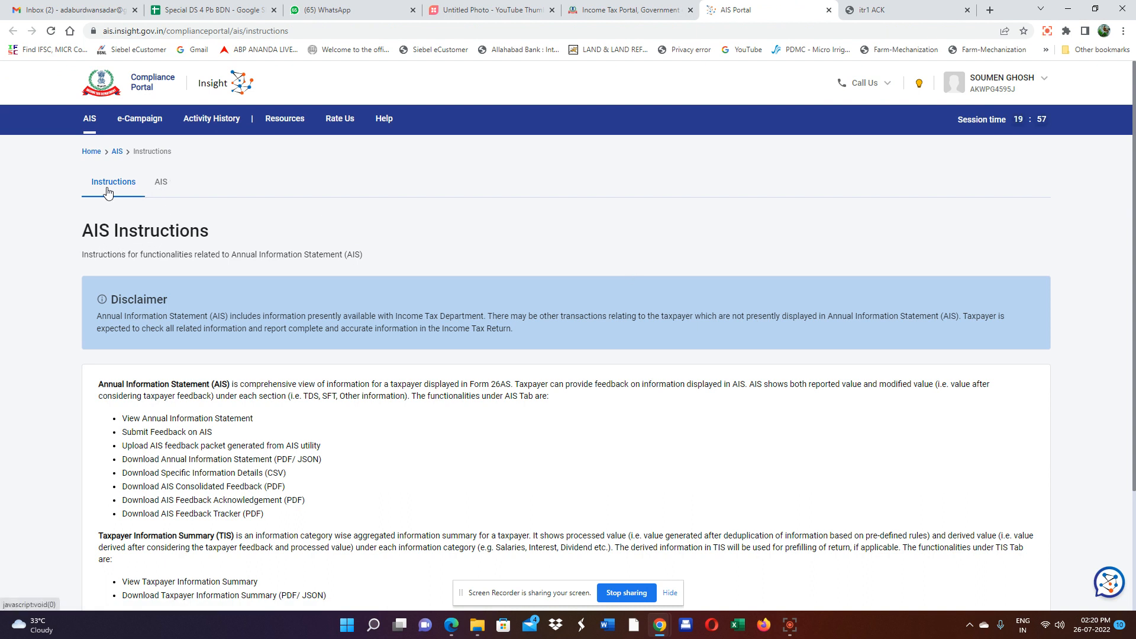
click(161, 183)
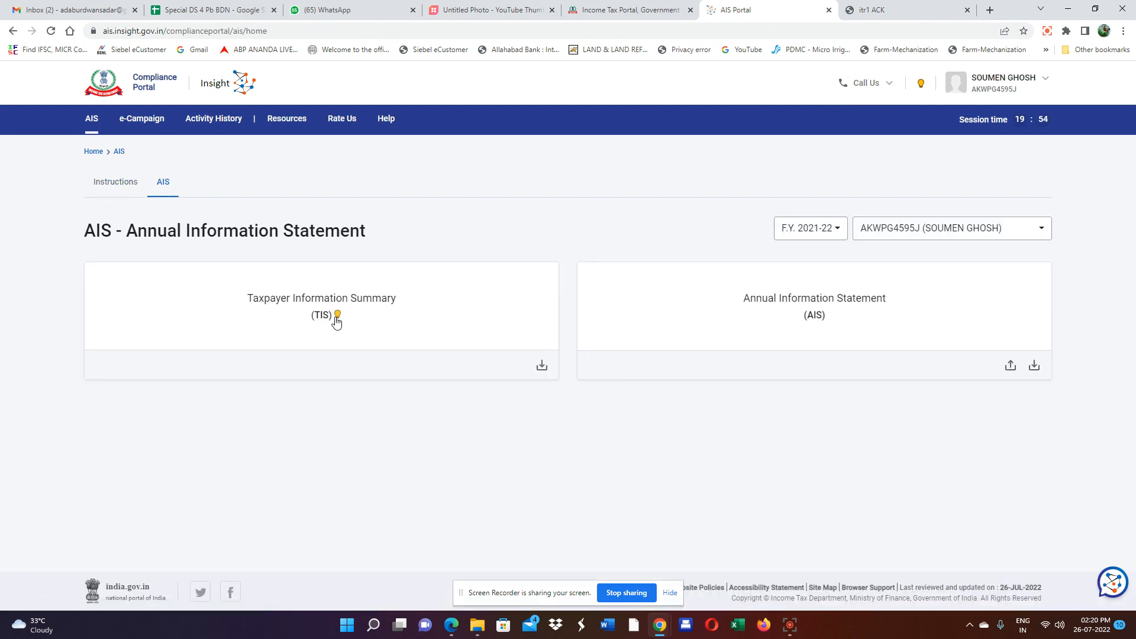
click(383, 305)
scroll(320, 367, down, 1)
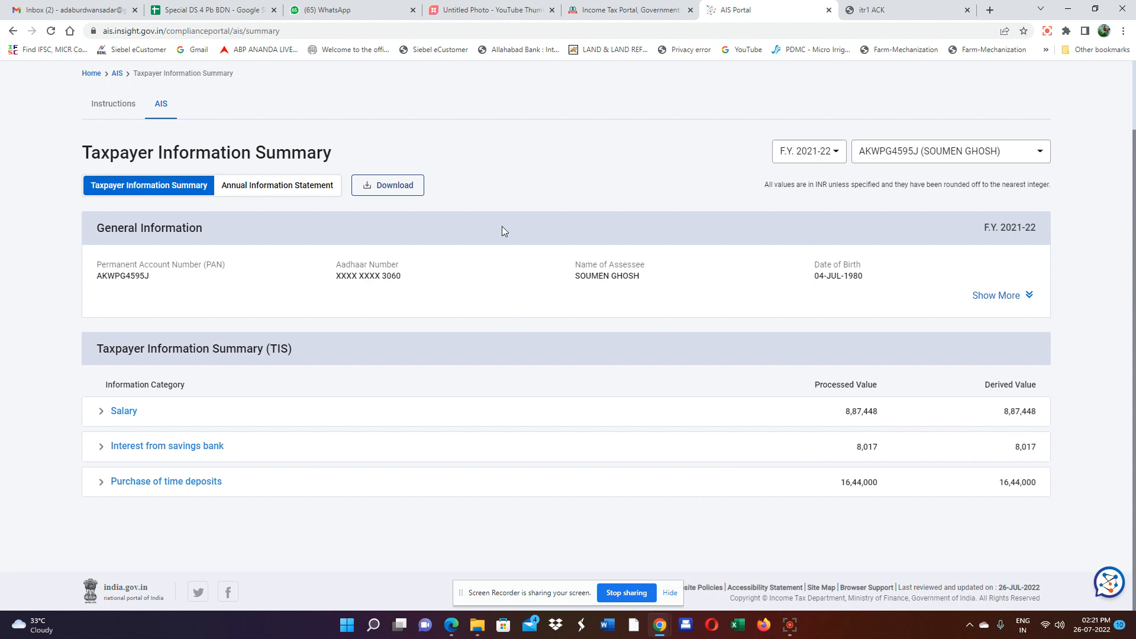
Review the Annual Information Statement's ₹8,11,743 salary TDS entry, then go back to the Instructions tab.
click(264, 186)
scroll(697, 342, down, 2)
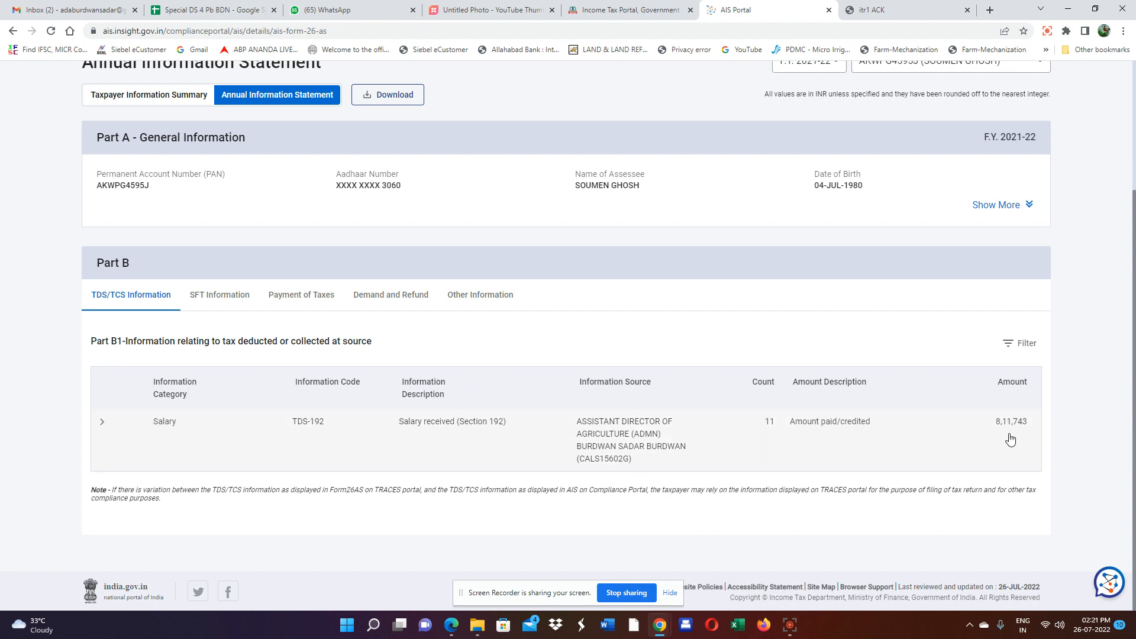
scroll(1006, 437, up, 3)
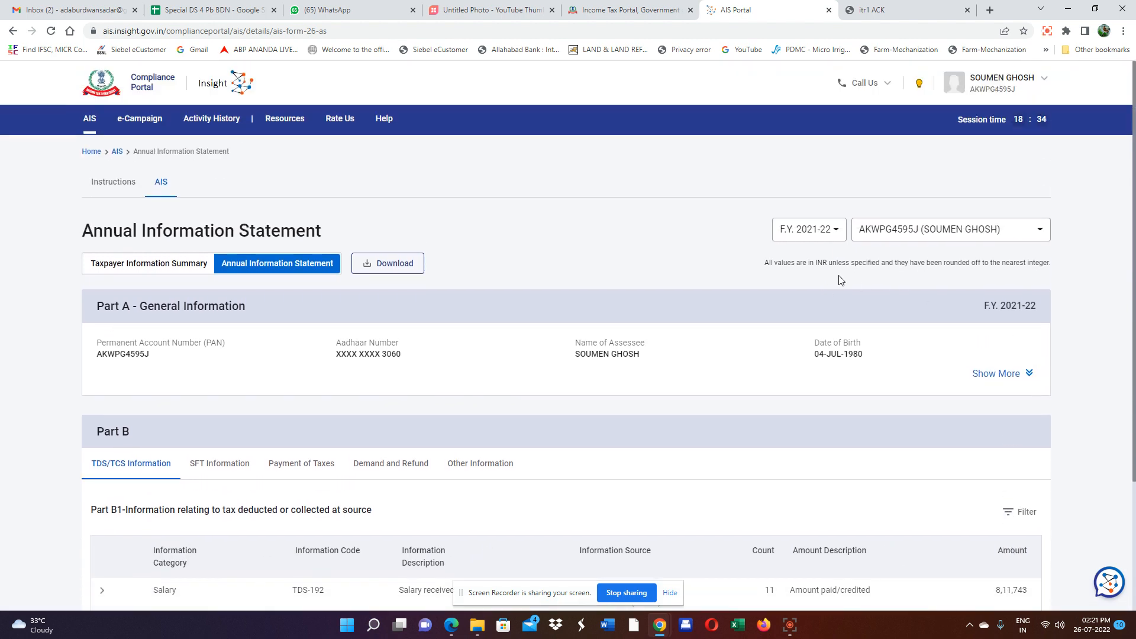
click(115, 187)
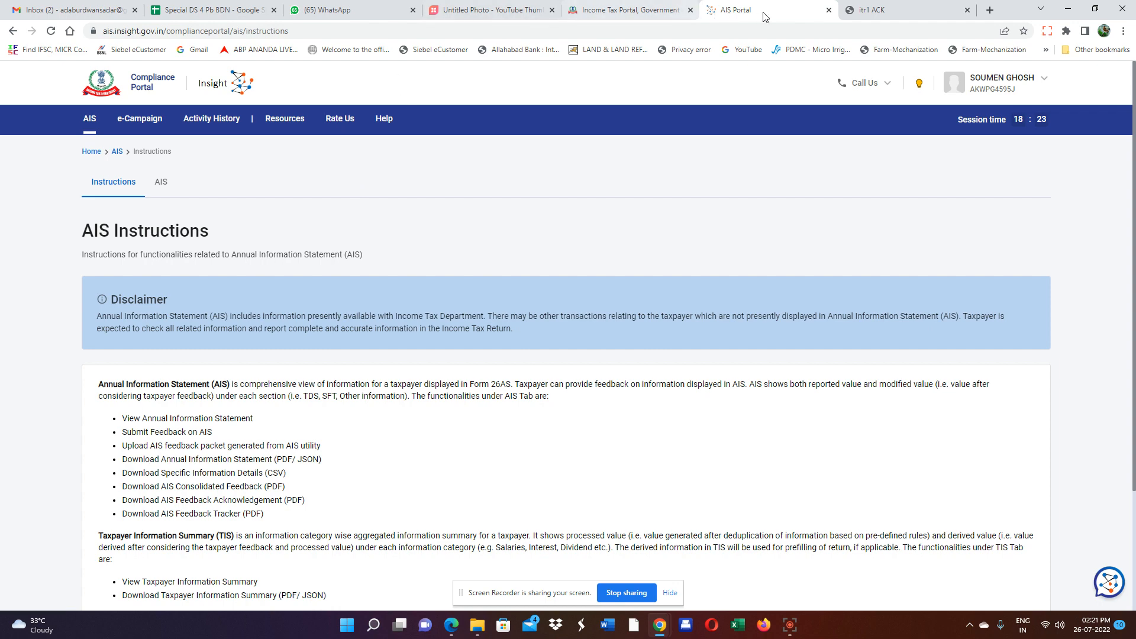
Keep the AIS tab open and relaunch the AIS from the e-Filing portal's Services menu.
click(828, 10)
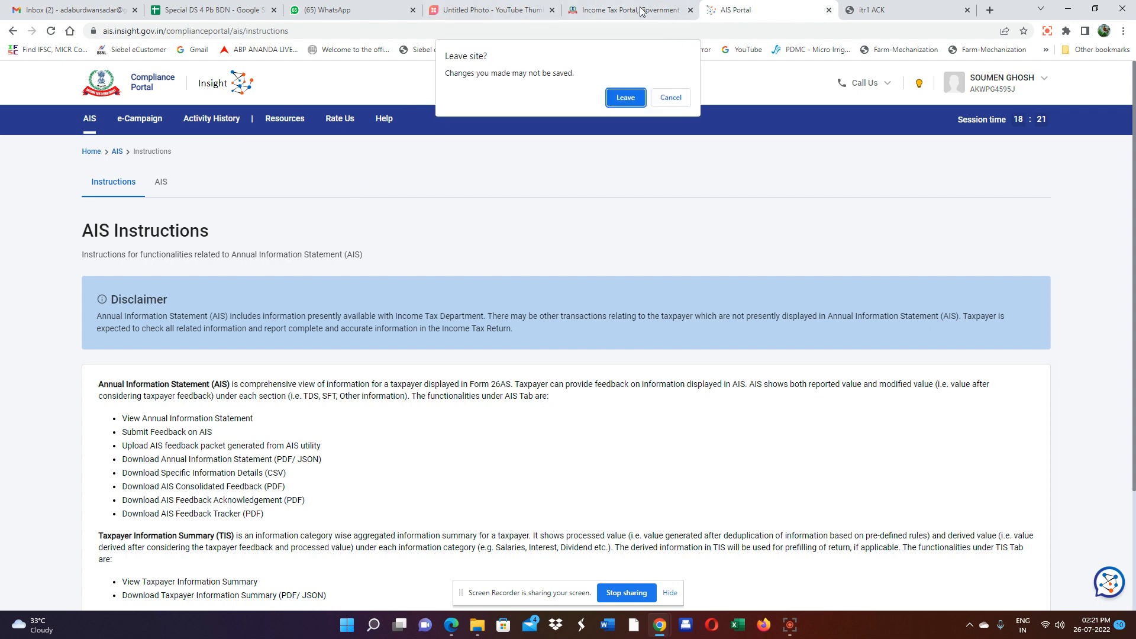
click(676, 99)
click(626, 10)
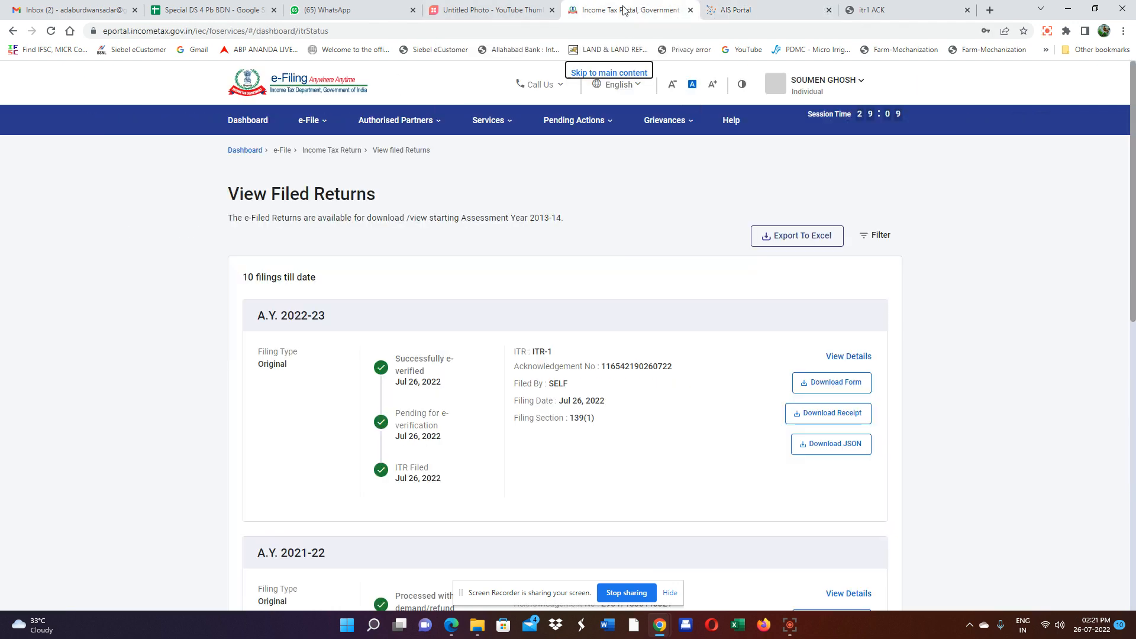
click(387, 127)
click(519, 124)
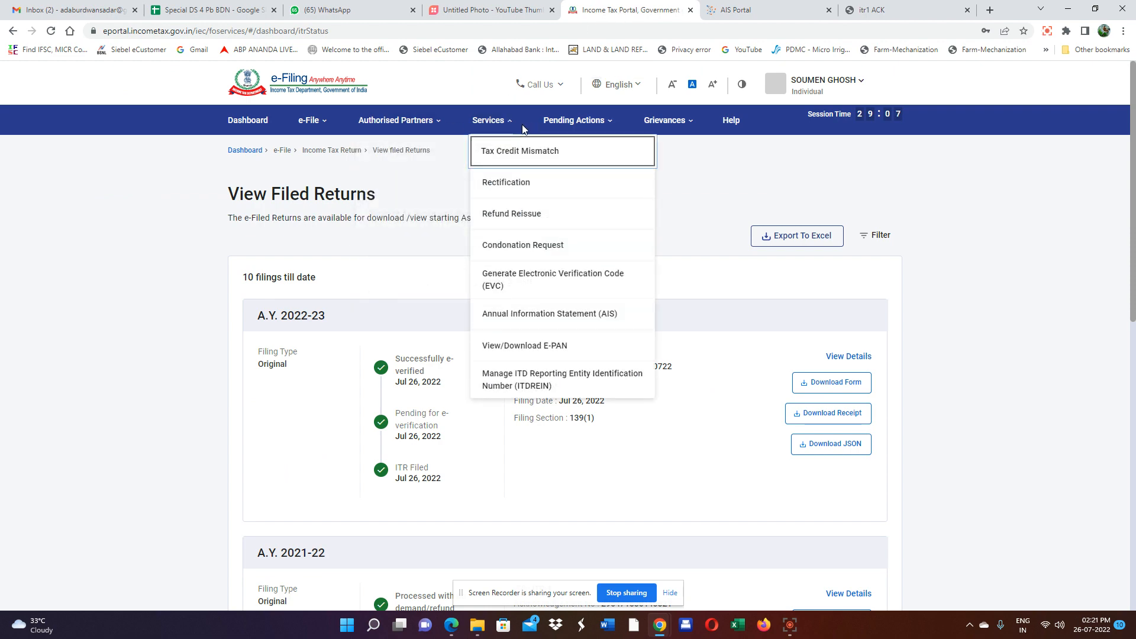
click(530, 315)
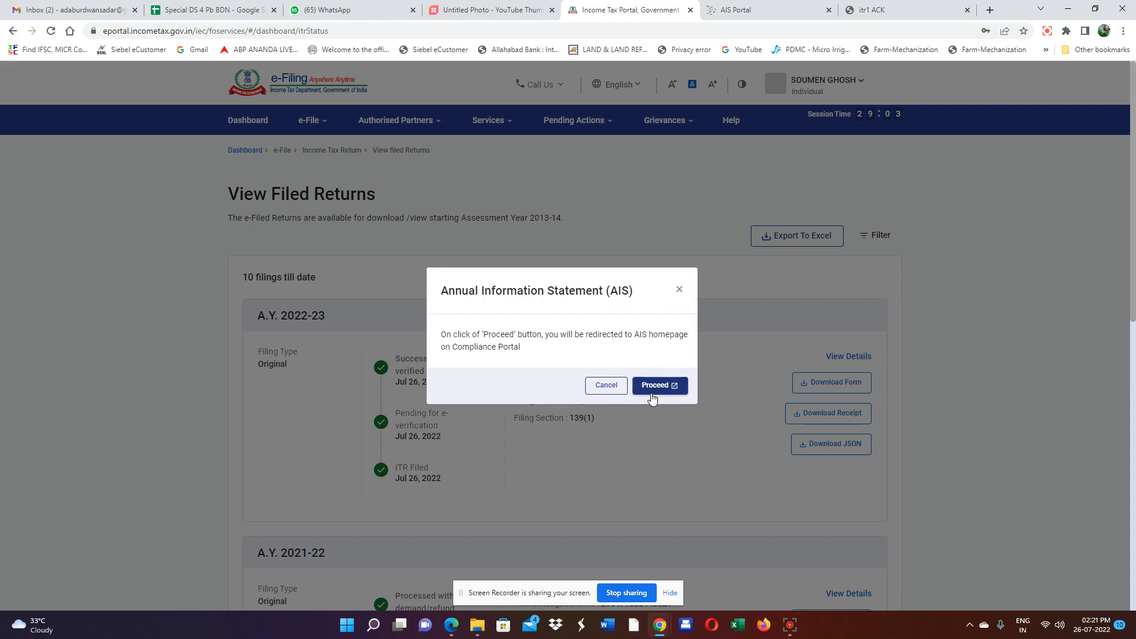
click(651, 391)
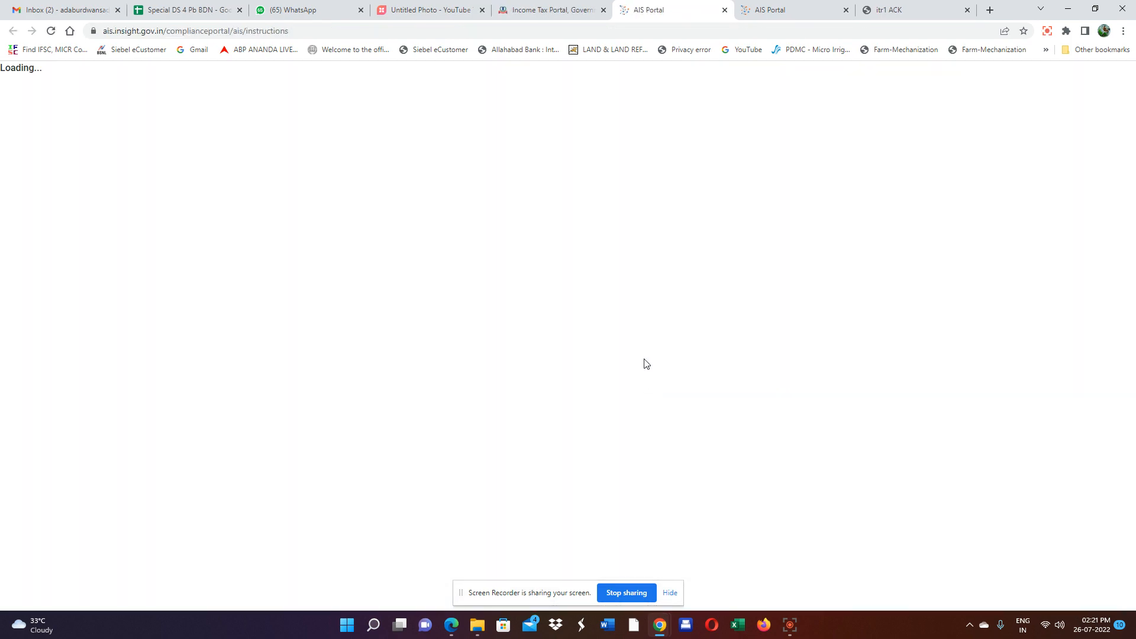
mouse_move(167, 185)
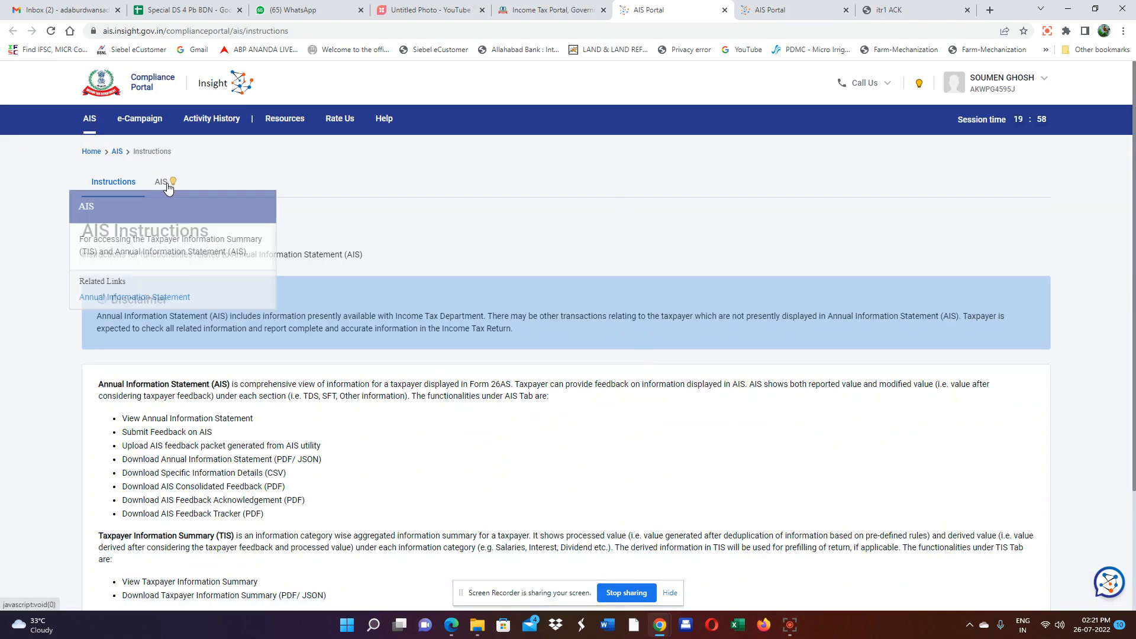
click(161, 183)
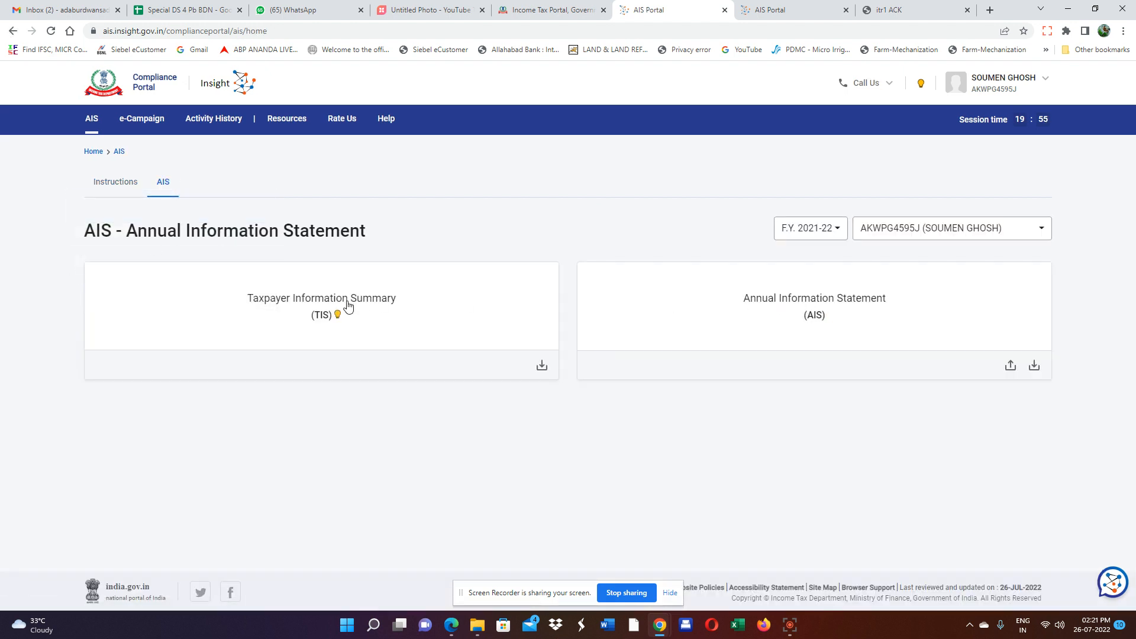
Review the detailed AIS and the F.Y. 2021-22 Taxpayer Information Summary again.
click(852, 308)
scroll(853, 326, down, 1)
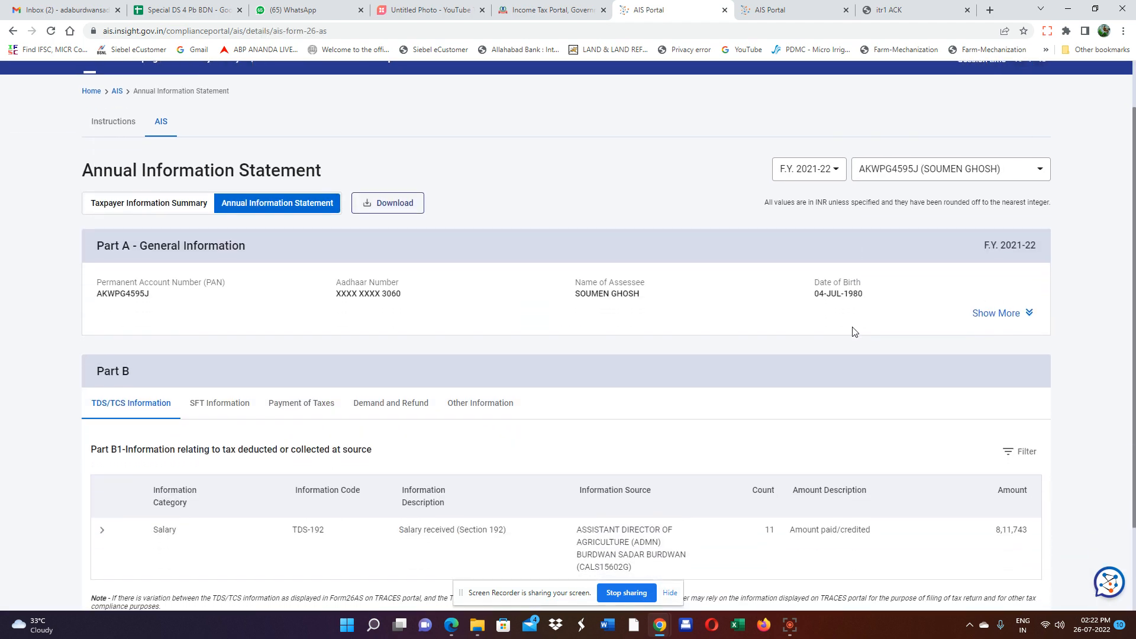
scroll(855, 331, down, 1)
scroll(935, 317, down, 1)
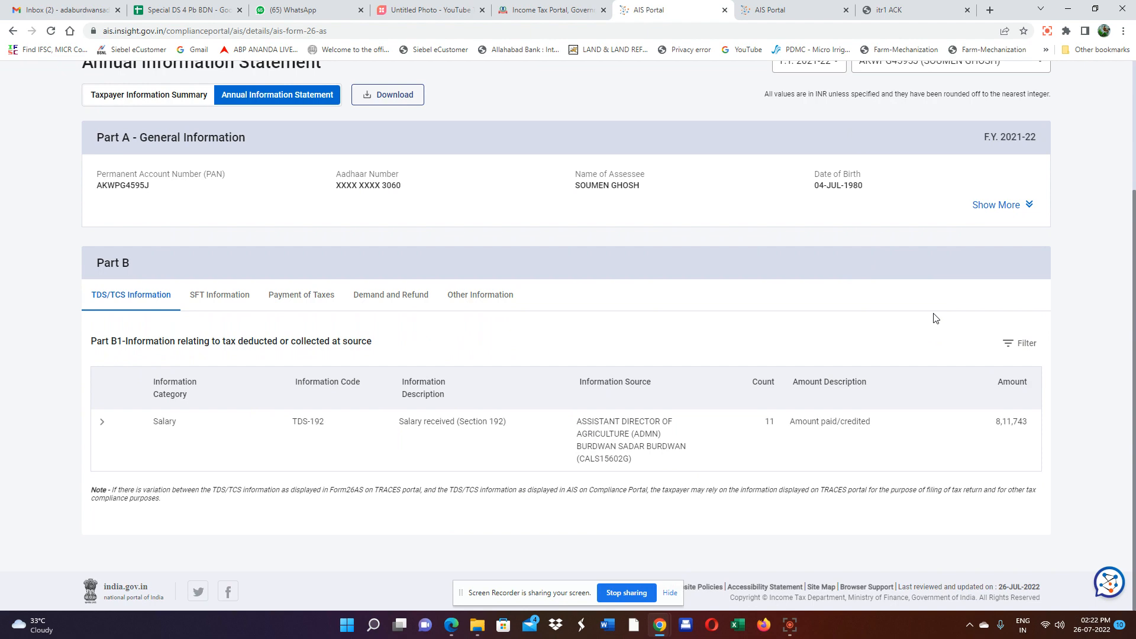
scroll(935, 318, up, 3)
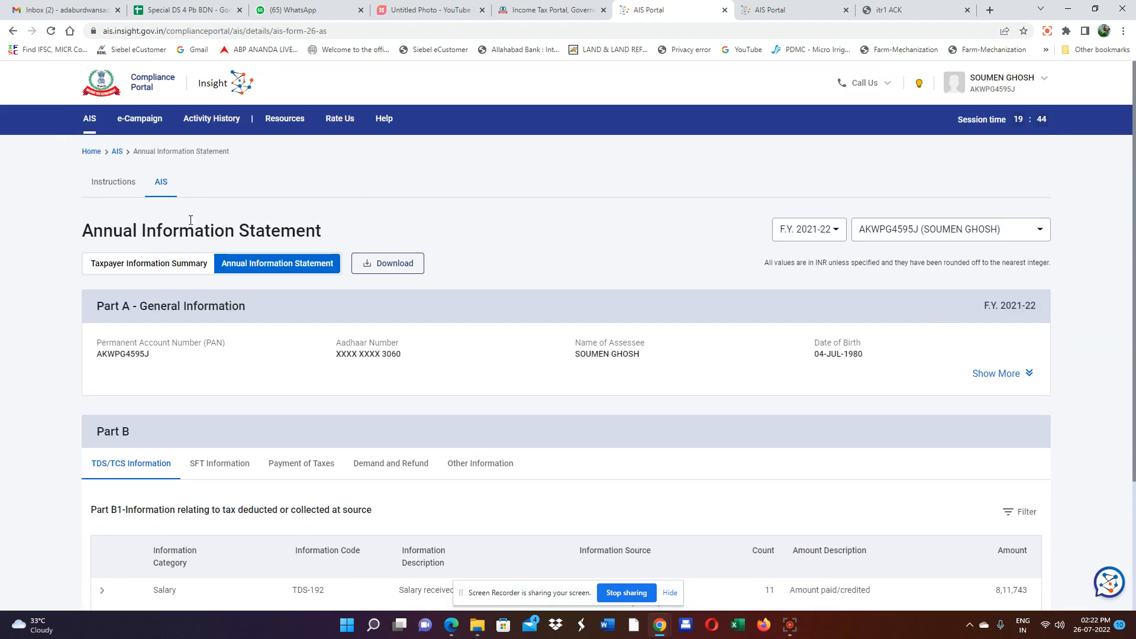
click(152, 264)
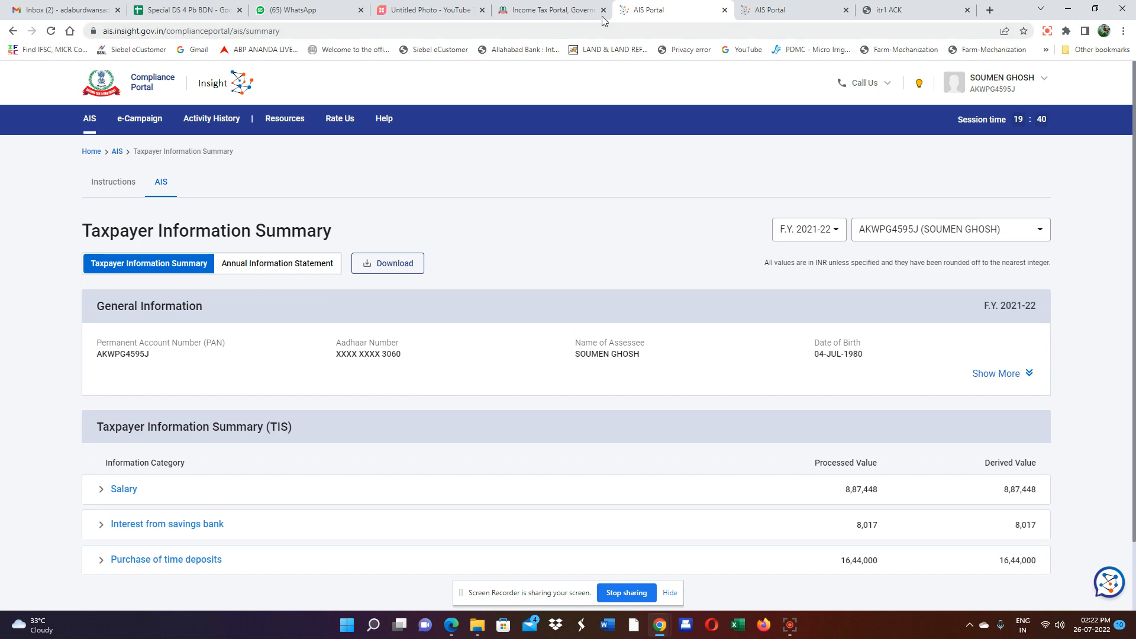
click(551, 10)
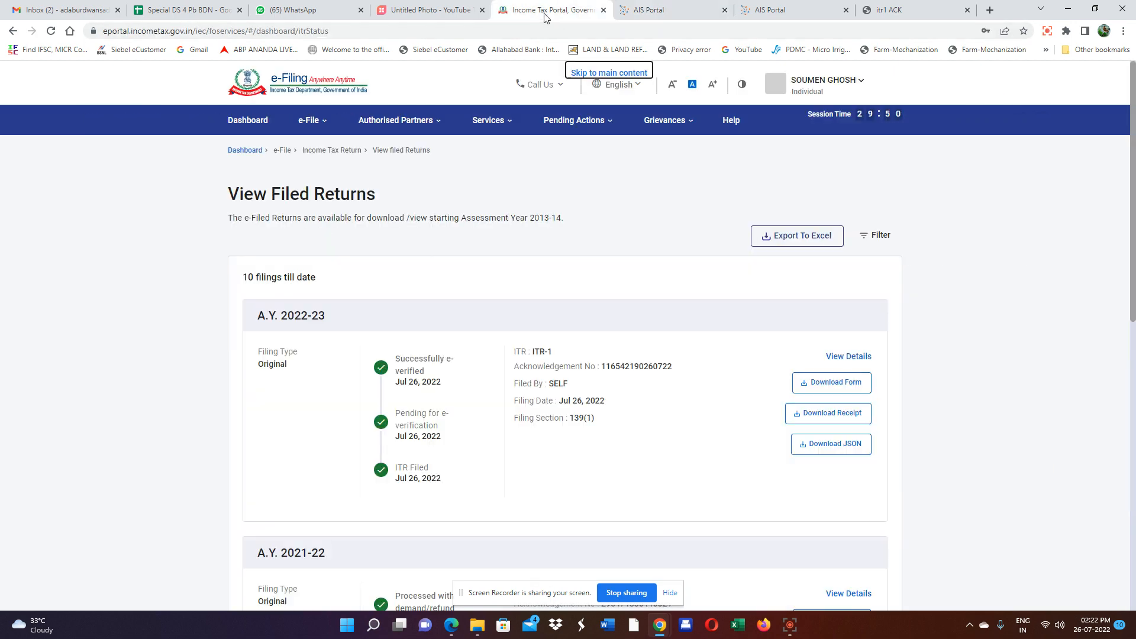
Go back to the e-Filing dashboard showing the A.Y. 2022-23 return filed and in processing.
click(249, 127)
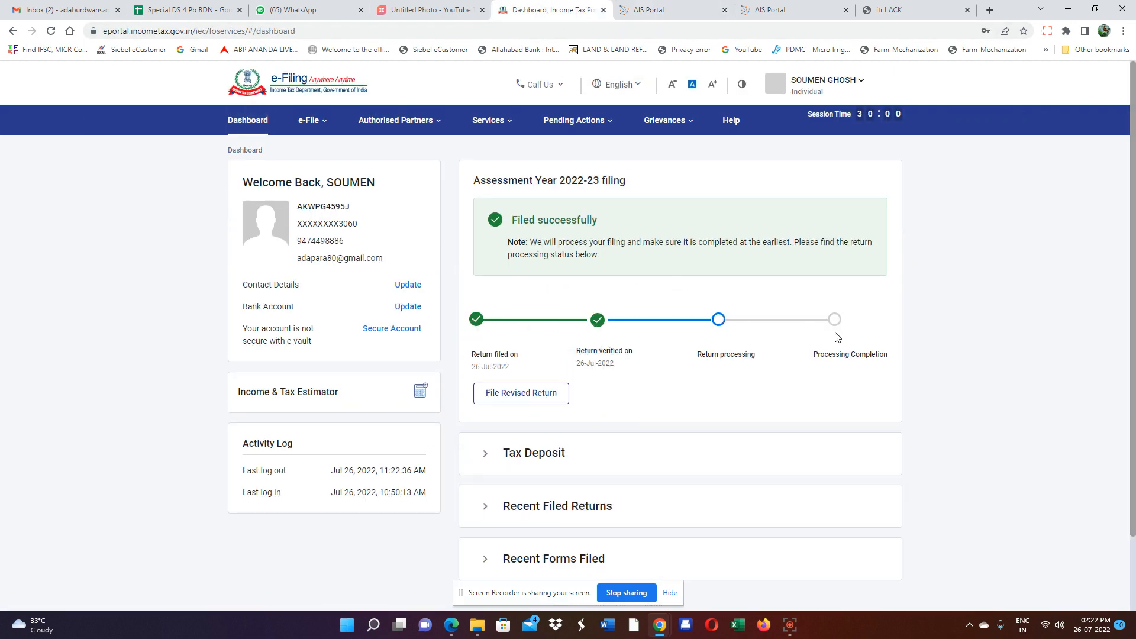